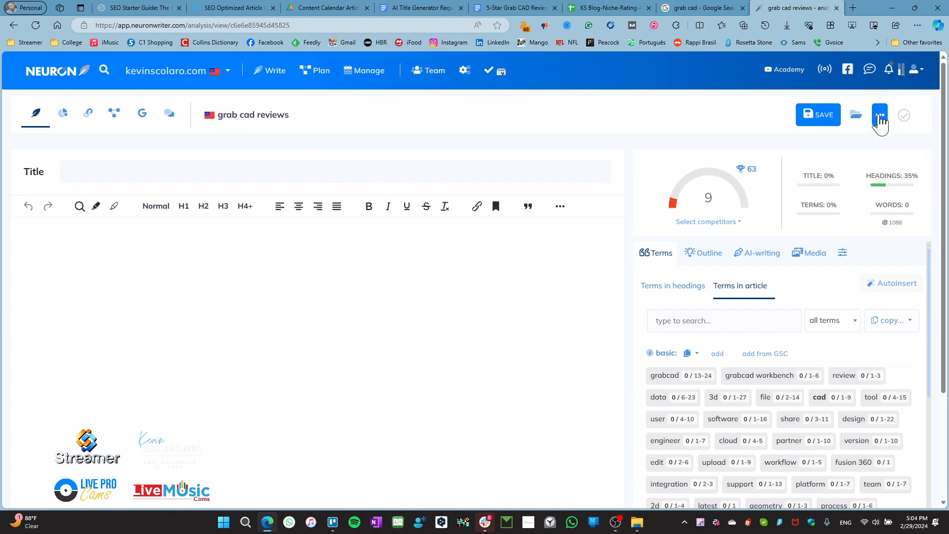
# - Load the saved brief "Single Product Service Review Template v1.3" into the article editor
pyautogui.click(880, 119)
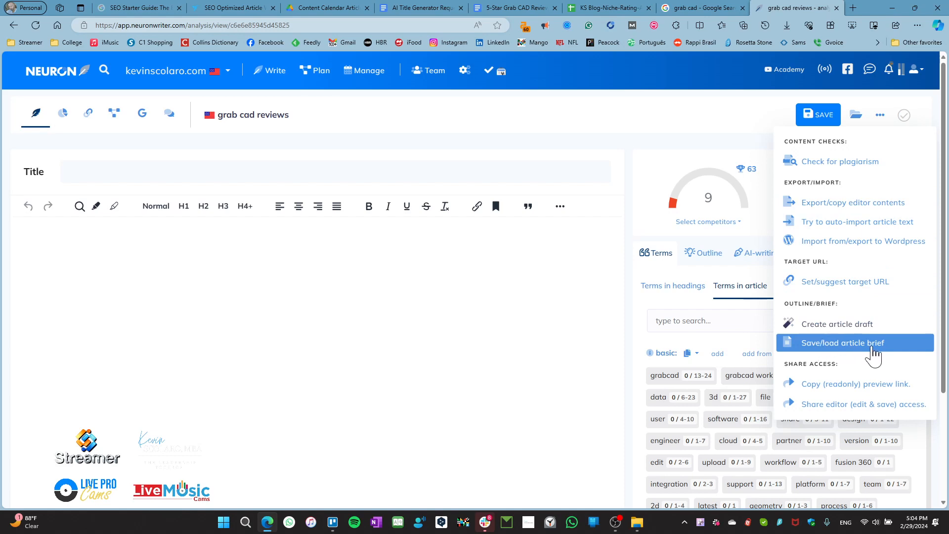
pyautogui.click(852, 353)
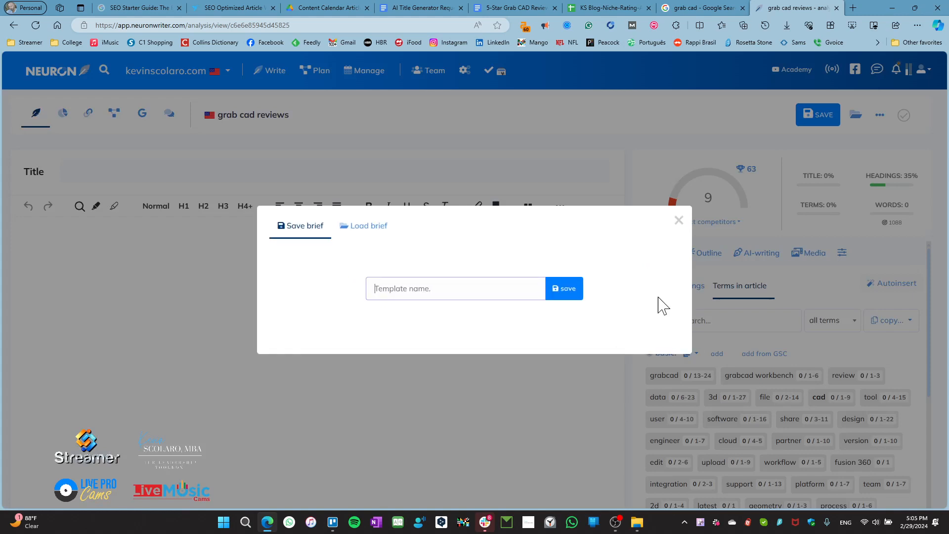
pyautogui.click(368, 228)
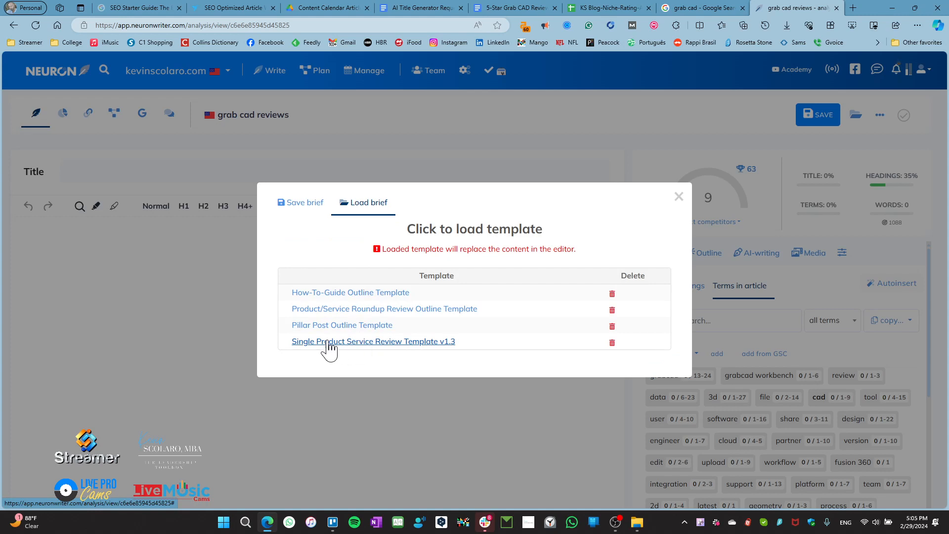
pyautogui.click(363, 342)
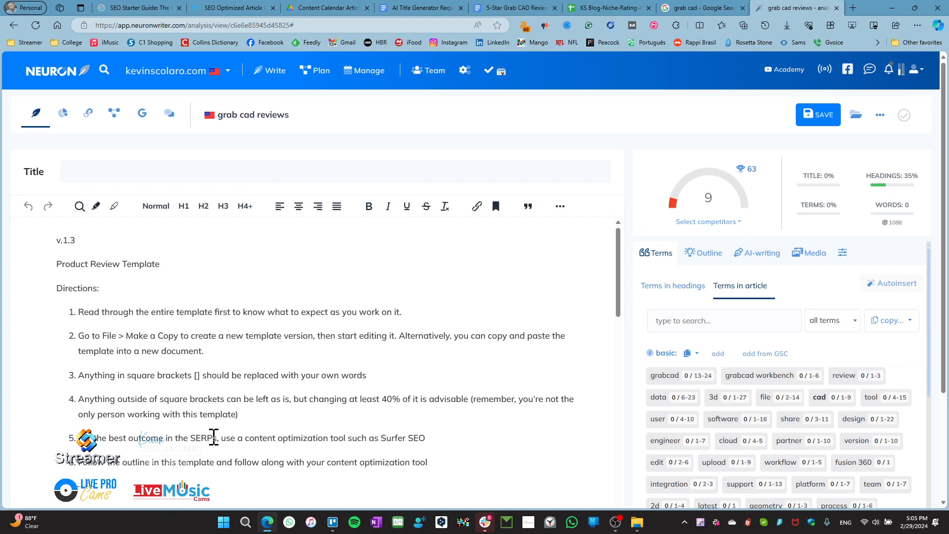
# - Open the article's meta title settings, and copy the Trello card title from the 5-Star Grab CAD content brief
pyautogui.click(153, 180)
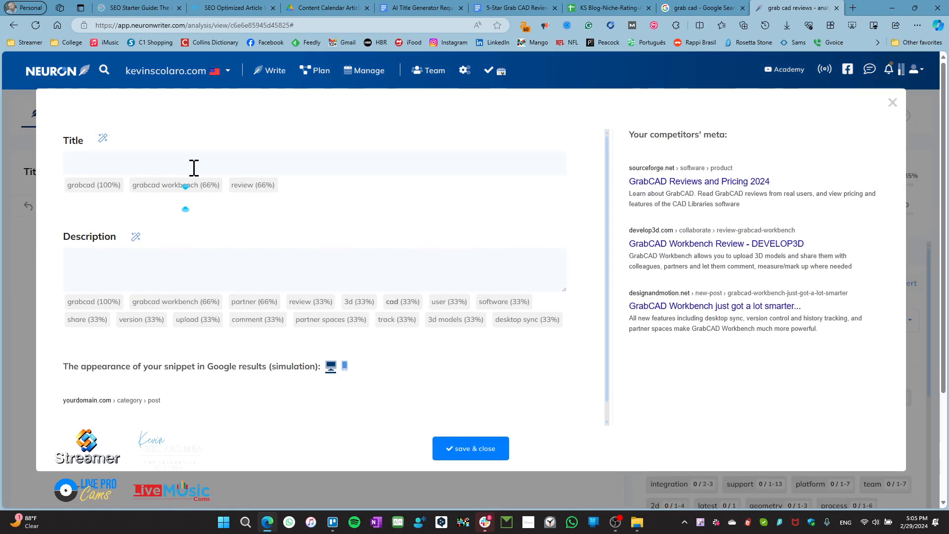
pyautogui.click(408, 8)
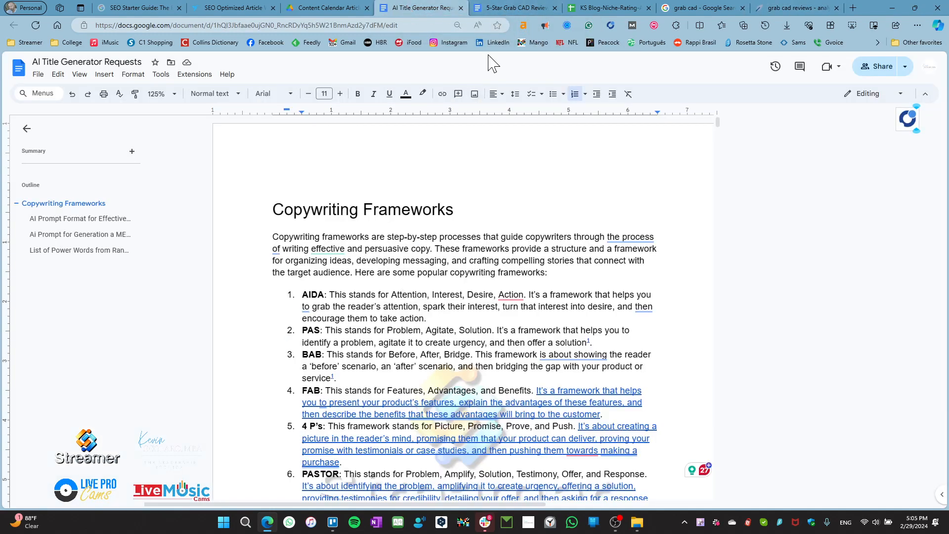
pyautogui.click(521, 7)
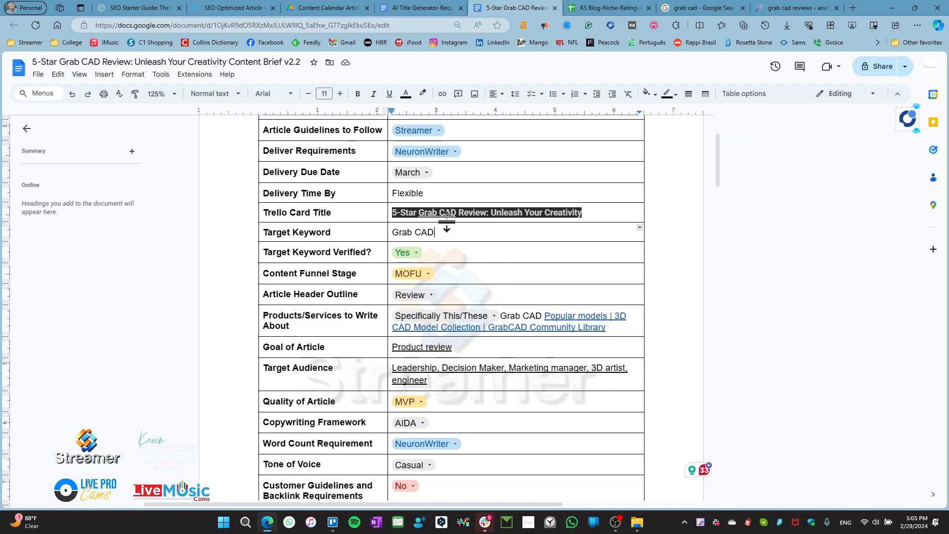
pyautogui.moveTo(588, 211); pyautogui.dragTo(392, 212)
pyautogui.hotkey('ctrl', 'c')
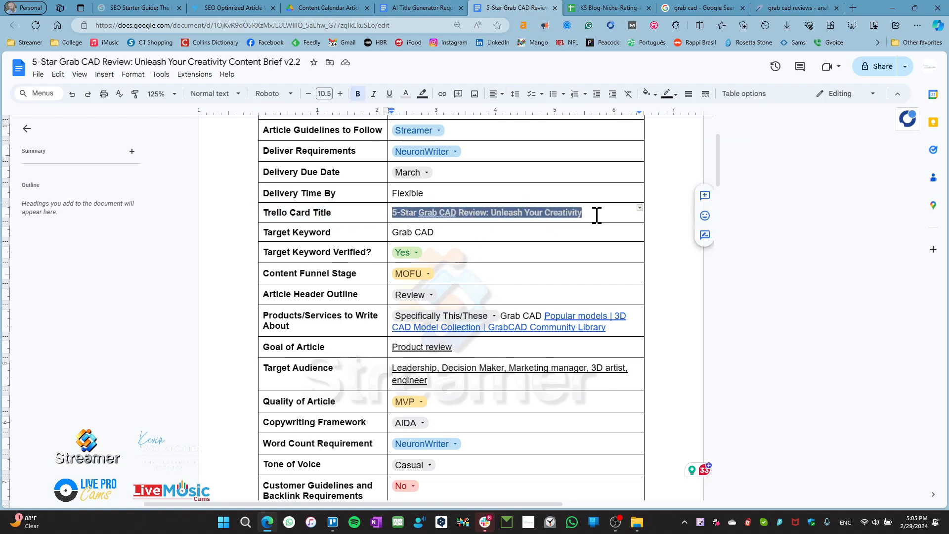
pyautogui.click(595, 215)
# - Enter "5-Star Grab CAD Review: Unleash Your Creativity" as the article's meta title in NeuronWriter
pyautogui.click(783, 9)
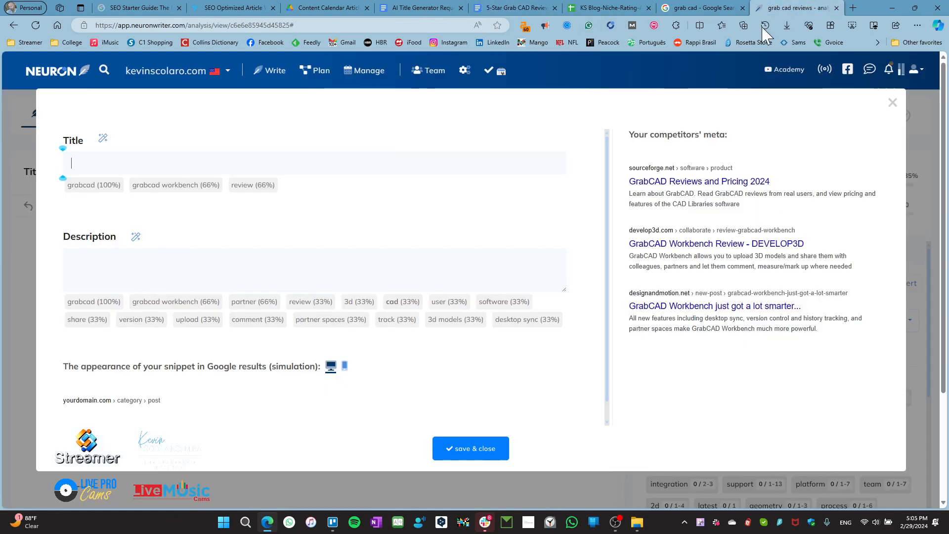
pyautogui.click(115, 163)
pyautogui.hotkey('ctrl', 'v')
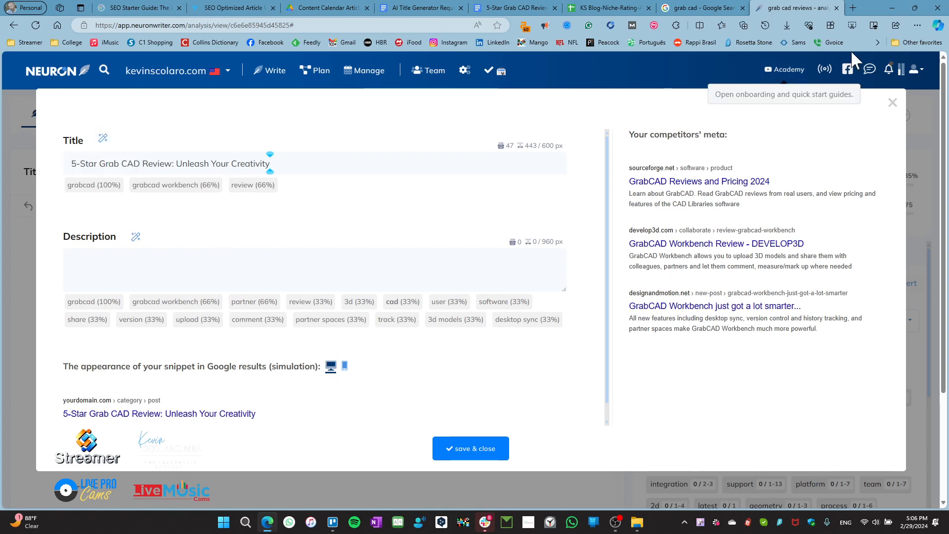
# - Open Moz's title tag page, moz.com/learn/seo/title-tag, in a new browser tab
pyautogui.click(853, 8)
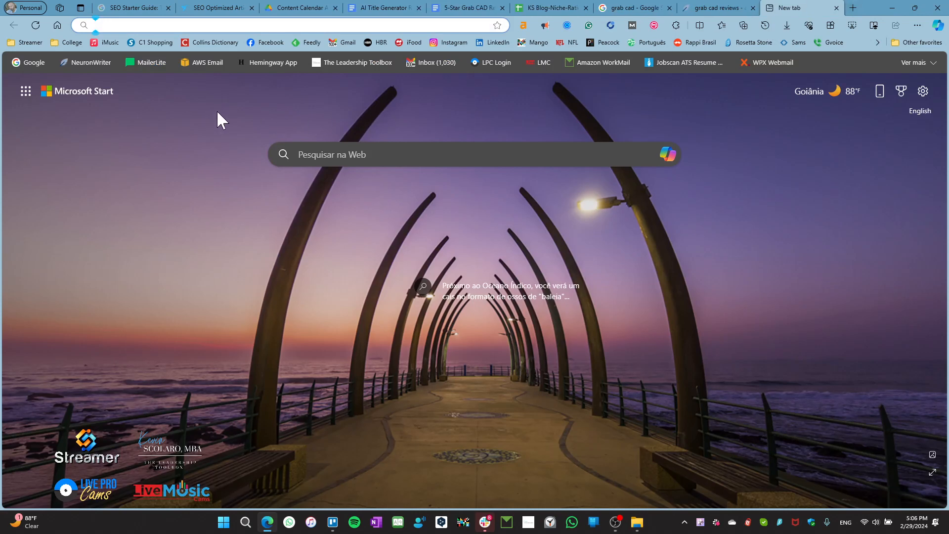
pyautogui.write('moz')
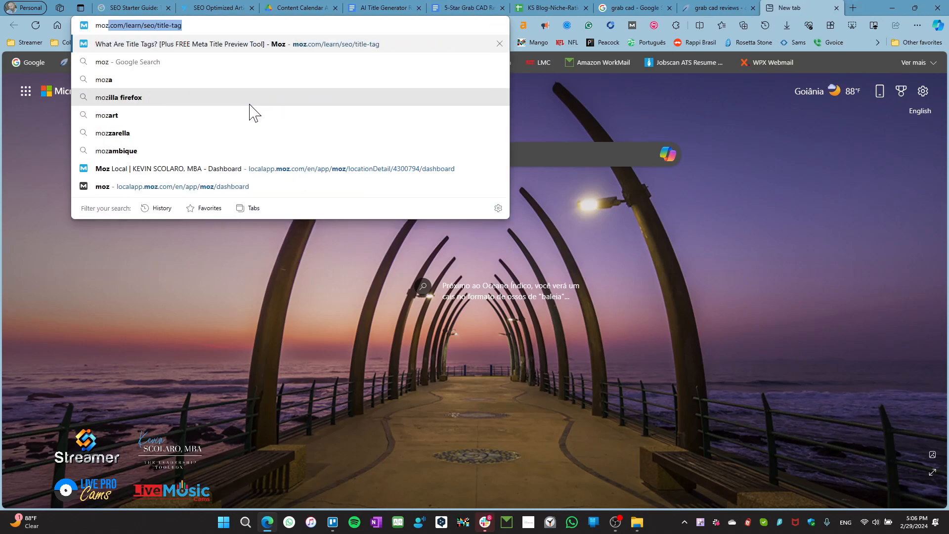
pyautogui.press('Return')
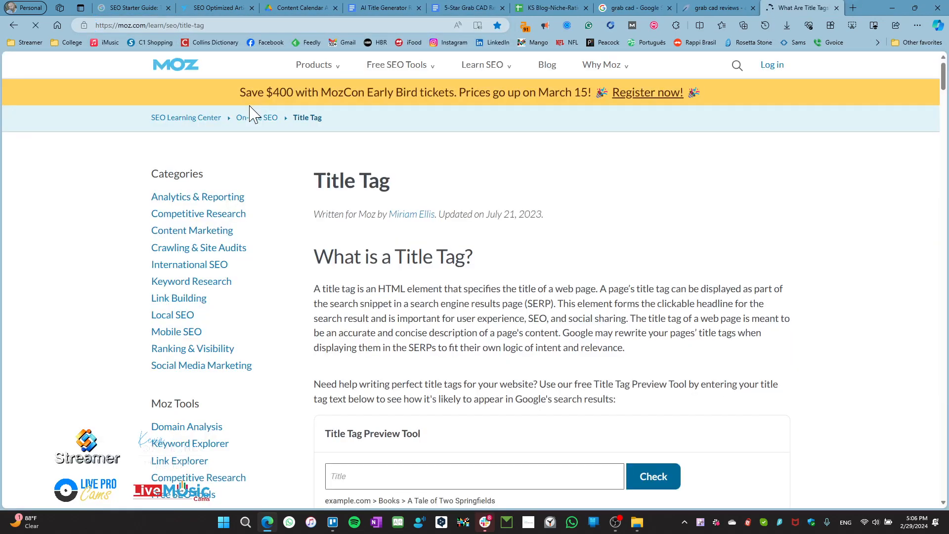
# - Examine the title of the Grab CAD review card in Trello, and return to the Moz page
pyautogui.click(334, 524)
pyautogui.scroll(6, 483, 166)
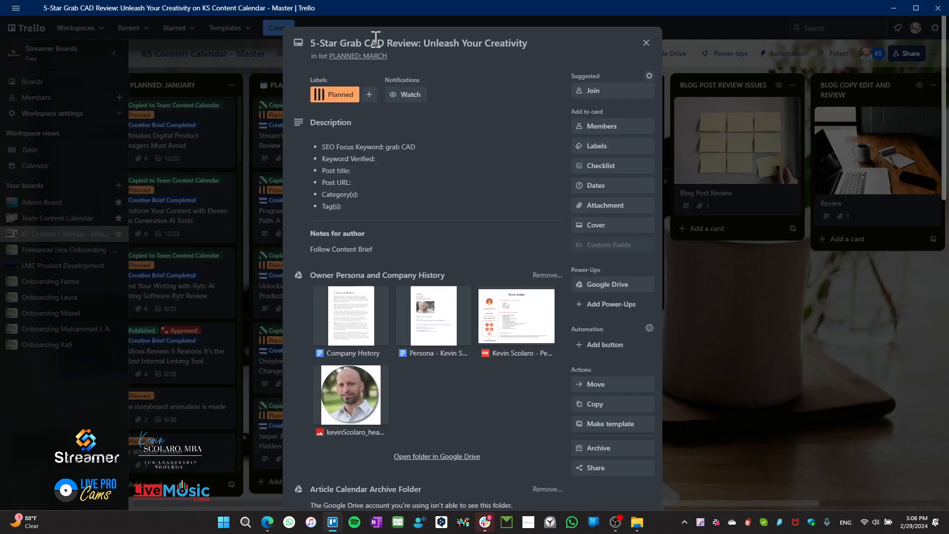
pyautogui.click(332, 523)
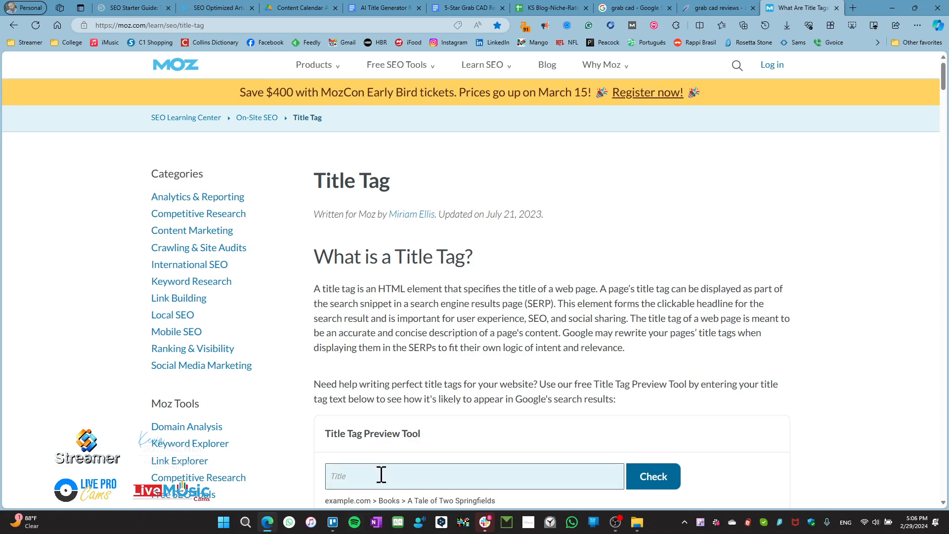
# - Preview "5-Star Grab CAD Review: Unleash Your Creativity" in Moz's Title Tag Preview Tool
pyautogui.click(411, 480)
pyautogui.hotkey('ctrl', 'v')
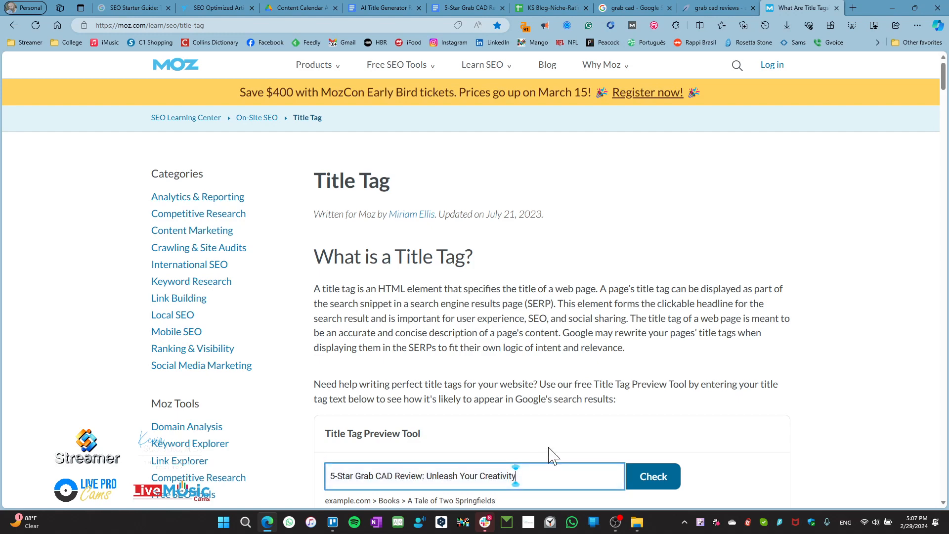
pyautogui.click(655, 477)
pyautogui.scroll(-3, 446, 401)
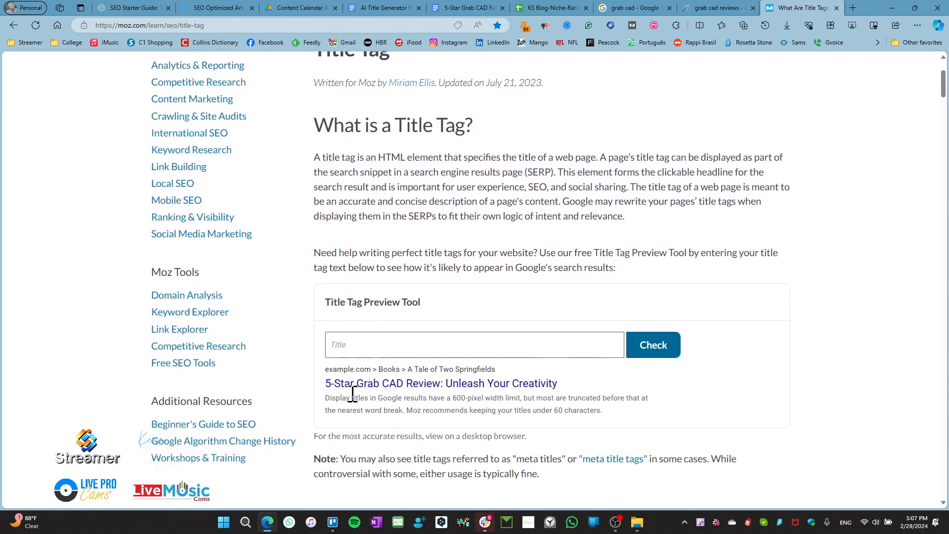
# - Examine the previewed title and the recommended character limit below it
pyautogui.moveTo(328, 381); pyautogui.dragTo(566, 393)
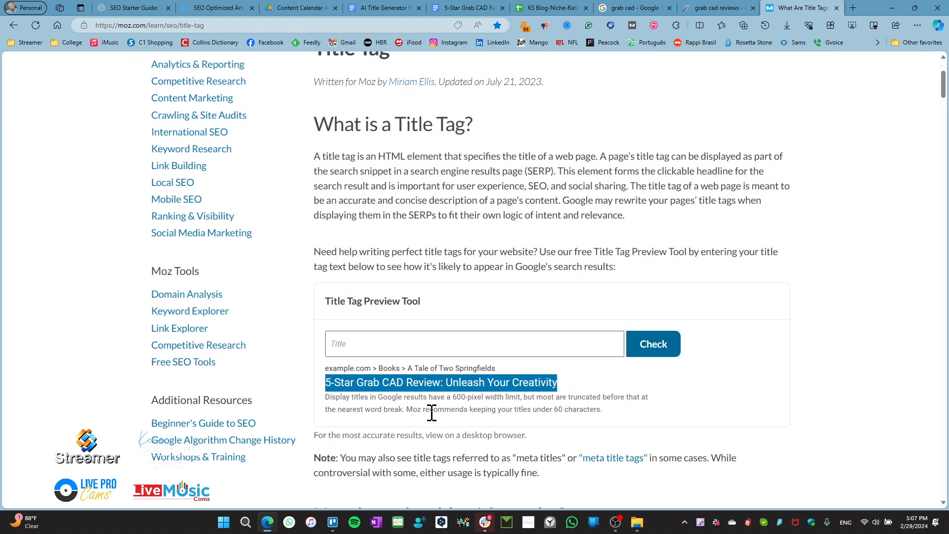
pyautogui.click(423, 426)
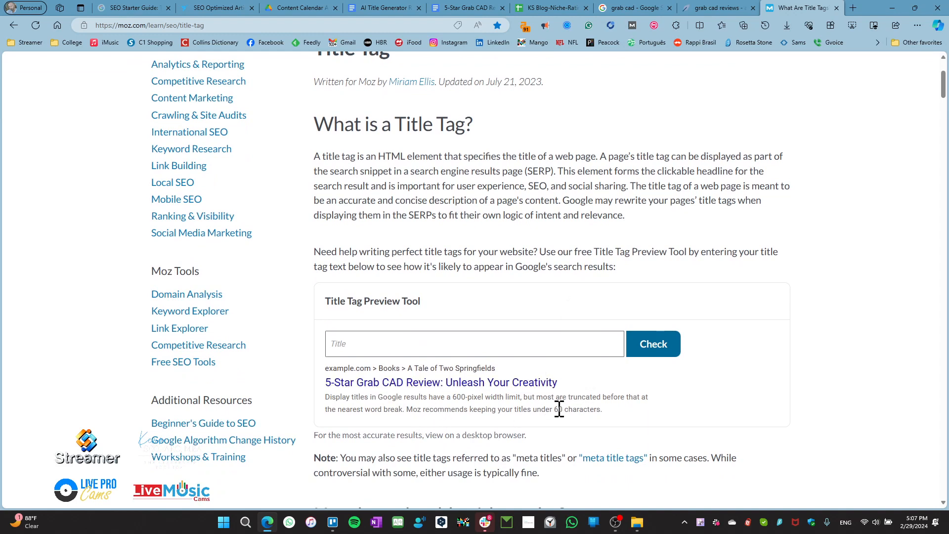
pyautogui.moveTo(551, 410); pyautogui.dragTo(609, 425)
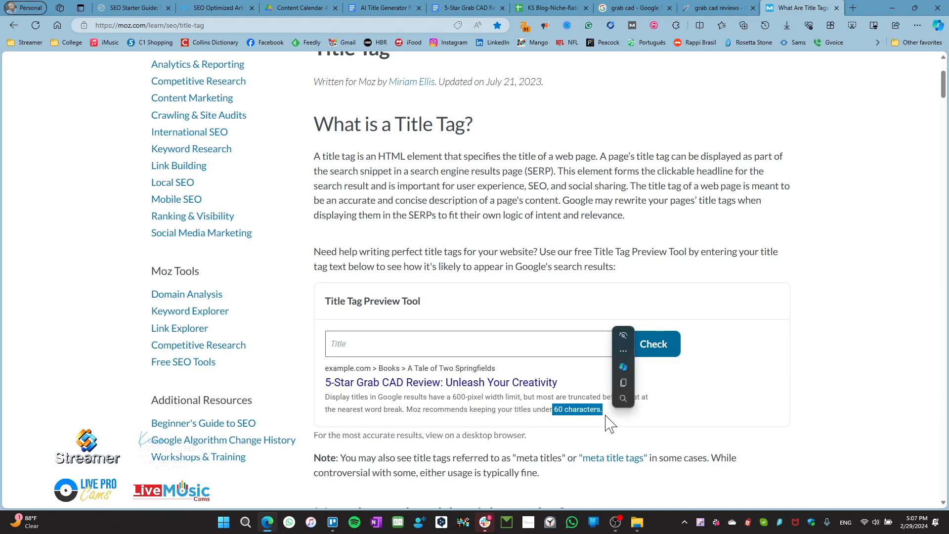
pyautogui.click(588, 429)
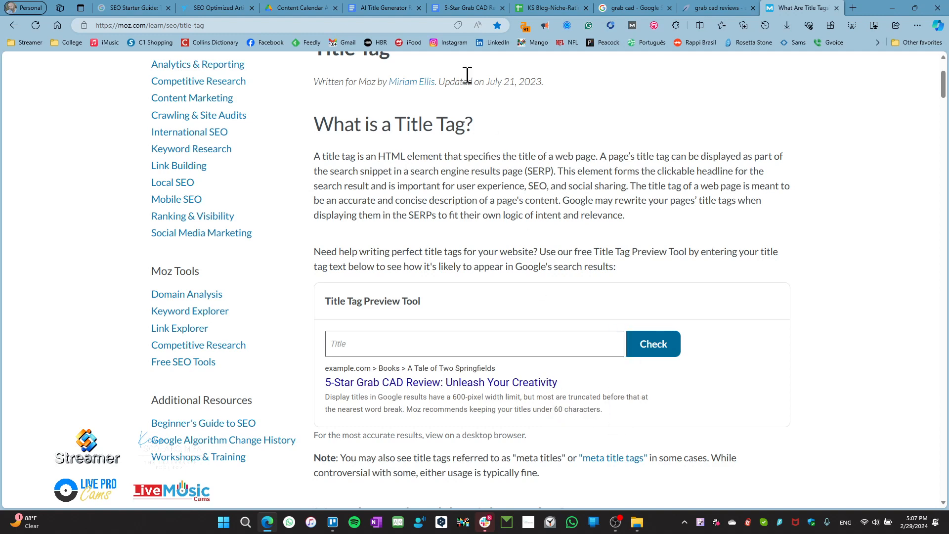
# - Review the title length restriction in the META title prompt of the AI Title Generator Requests document
pyautogui.click(413, 8)
pyautogui.scroll(-10, 387, 372)
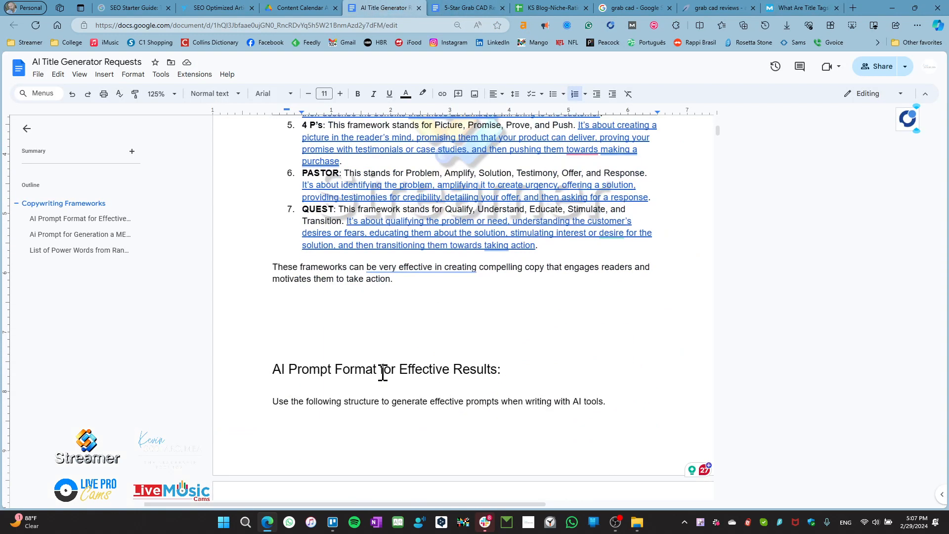
pyautogui.scroll(-7, 382, 373)
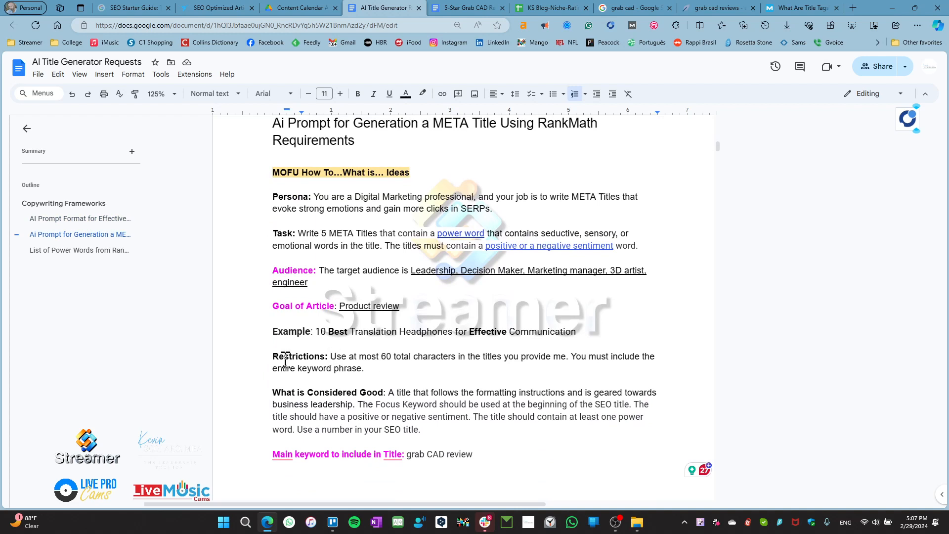
pyautogui.moveTo(274, 360); pyautogui.dragTo(459, 356)
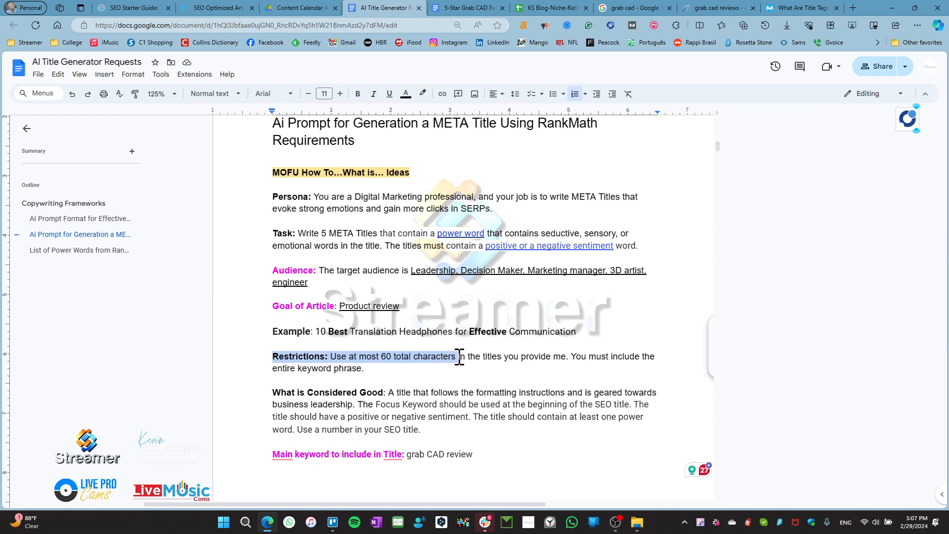
pyautogui.click(438, 381)
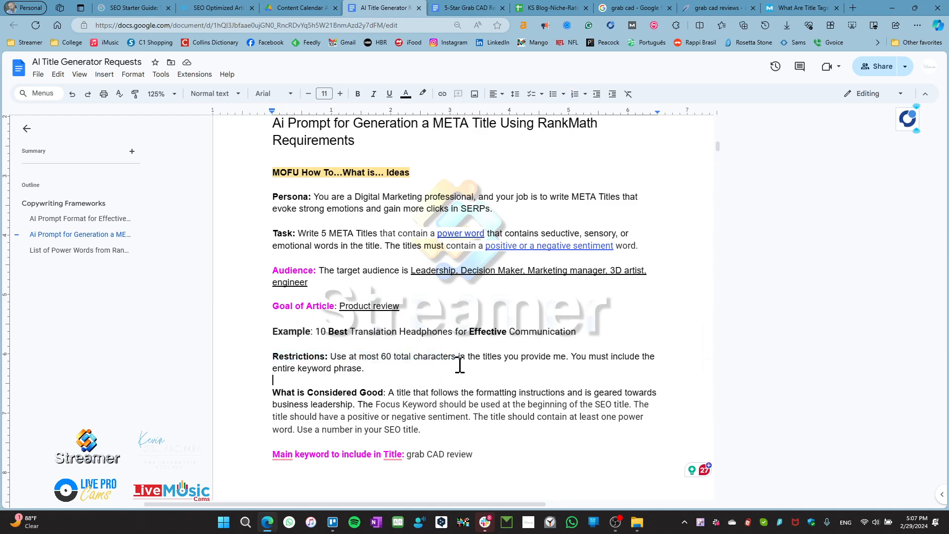
# - Recheck the end of the previewed title in Moz's preview tool for truncation
pyautogui.click(800, 7)
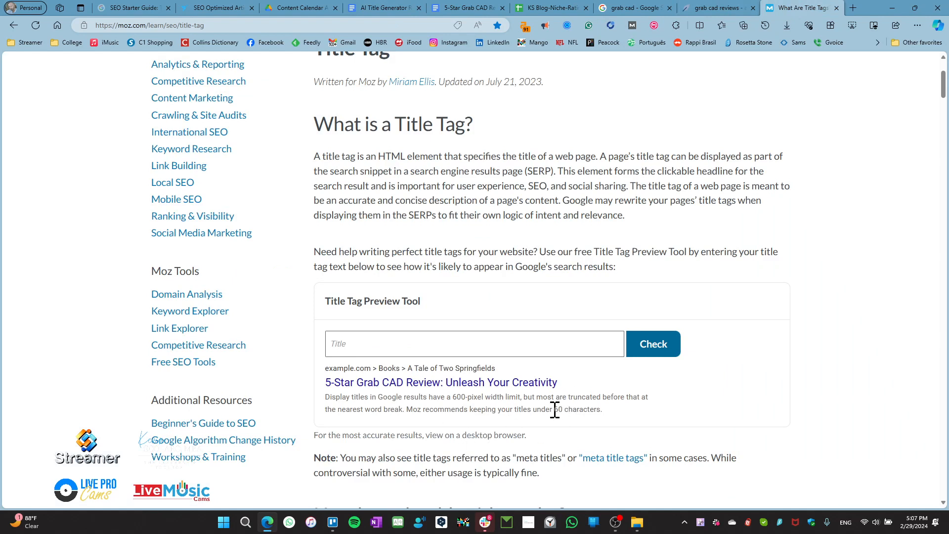
pyautogui.moveTo(460, 384); pyautogui.dragTo(593, 388)
pyautogui.click(465, 393)
# - Compare the Trello card title in the content brief with the meta title entered in NeuronWriter
pyautogui.click(378, 6)
pyautogui.click(467, 7)
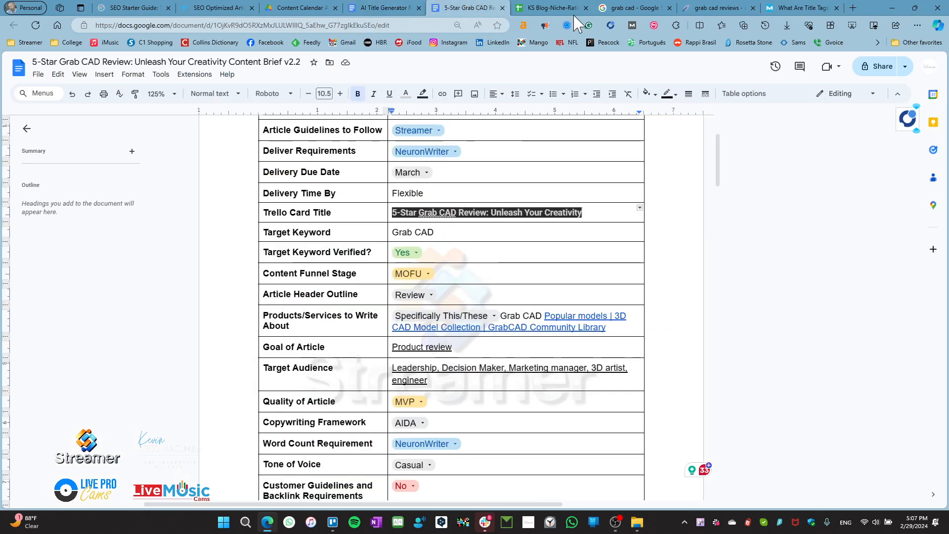
pyautogui.click(714, 6)
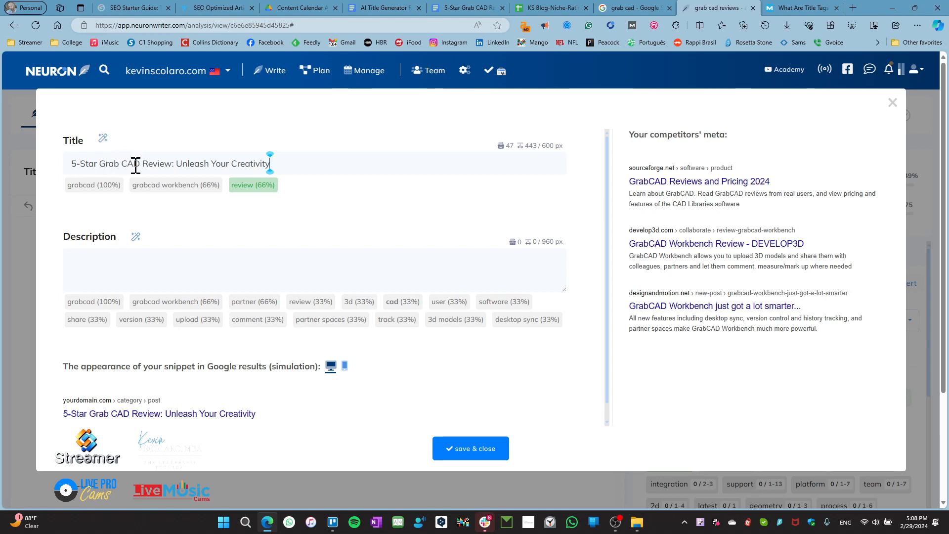
# - Check the keyword difficulty of "grab cad" in the Google results, and search for "grabcad" as one word
pyautogui.click(631, 8)
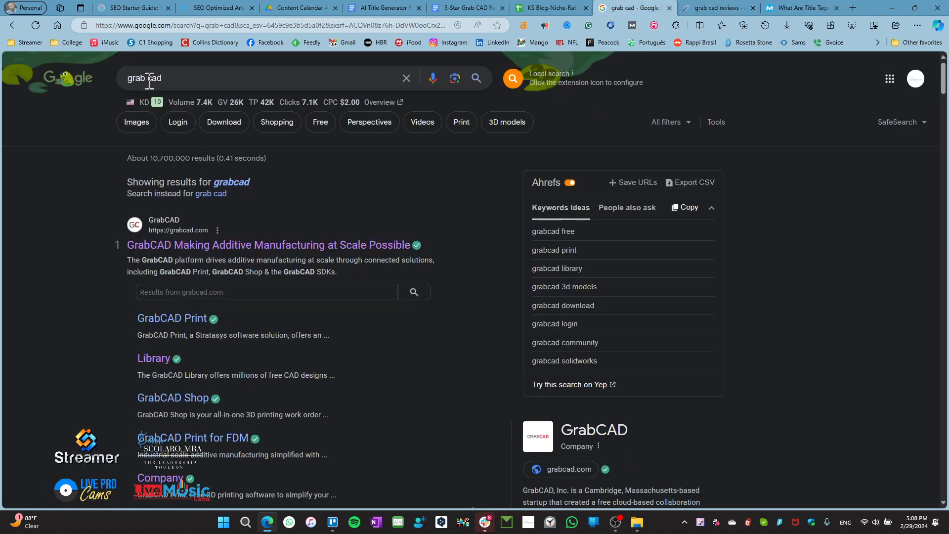
pyautogui.moveTo(154, 106)
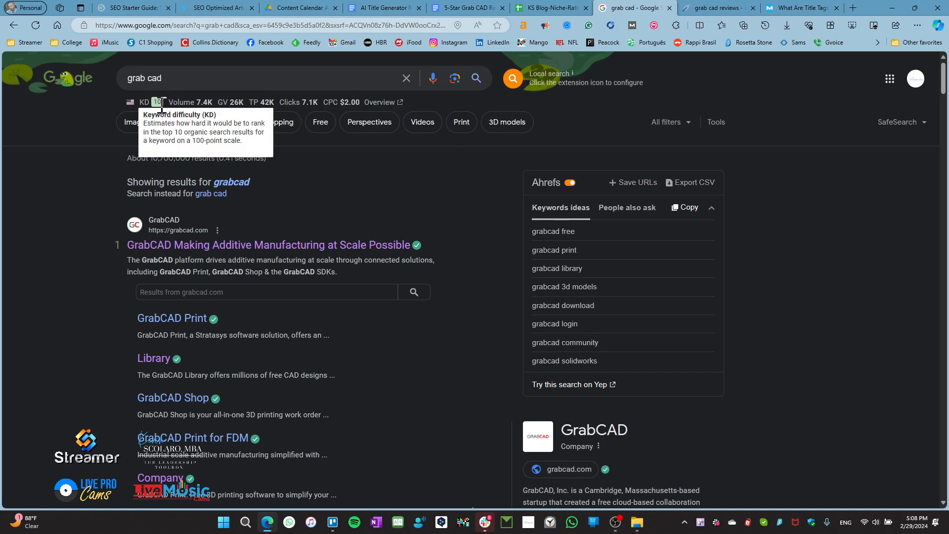
pyautogui.click(148, 79)
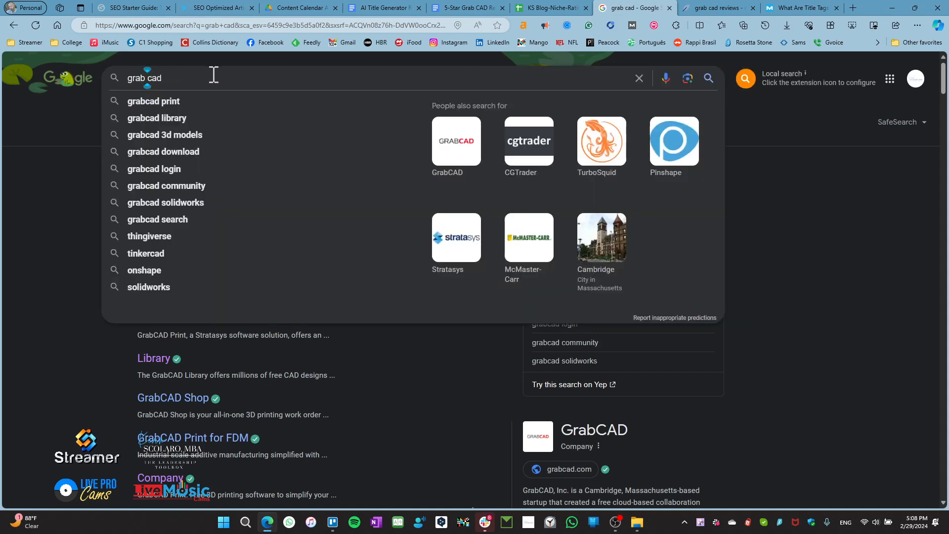
pyautogui.press('BackSpace')
pyautogui.press('Return')
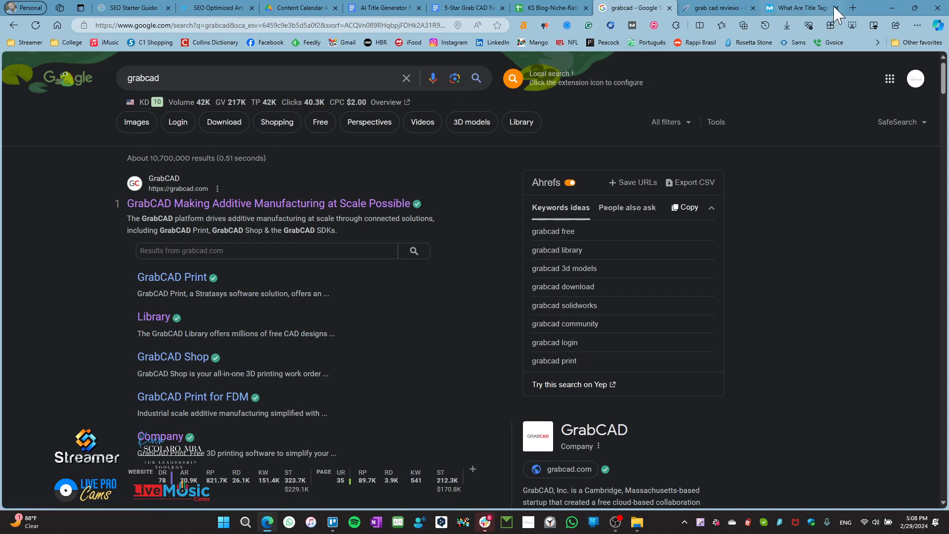
# - Open the Ahrefs home page in a new browser tab and sign in to the dashboard
pyautogui.click(853, 7)
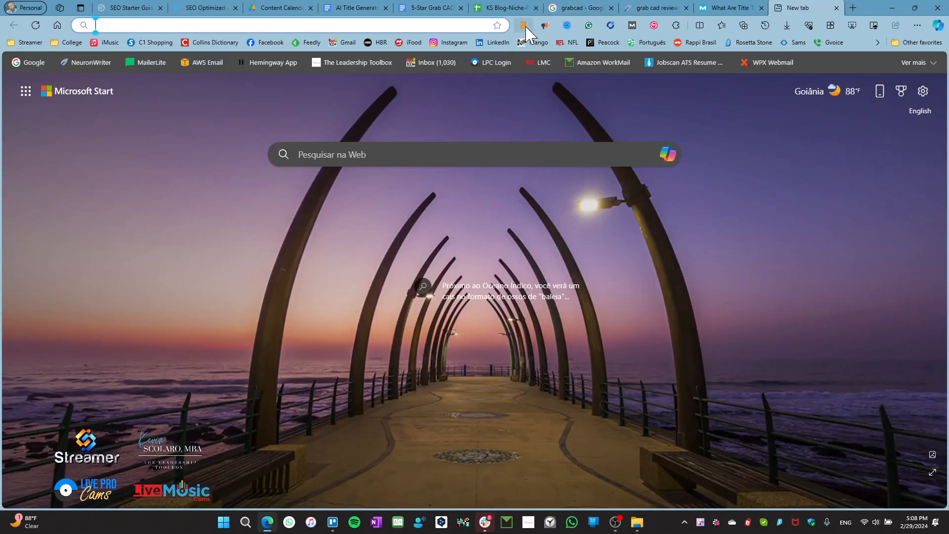
pyautogui.write('https://ahrefs.com/writing-tools')
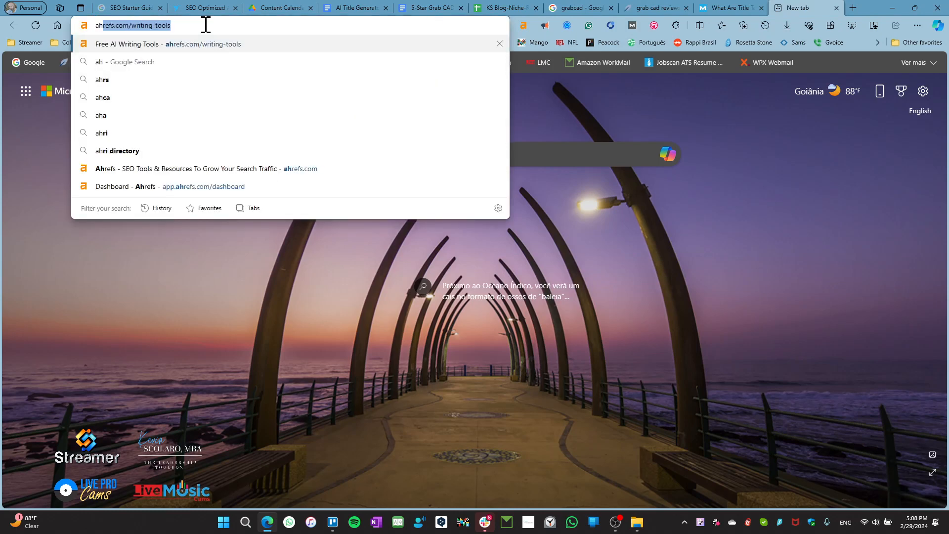
pyautogui.press('Return')
pyautogui.click(153, 26)
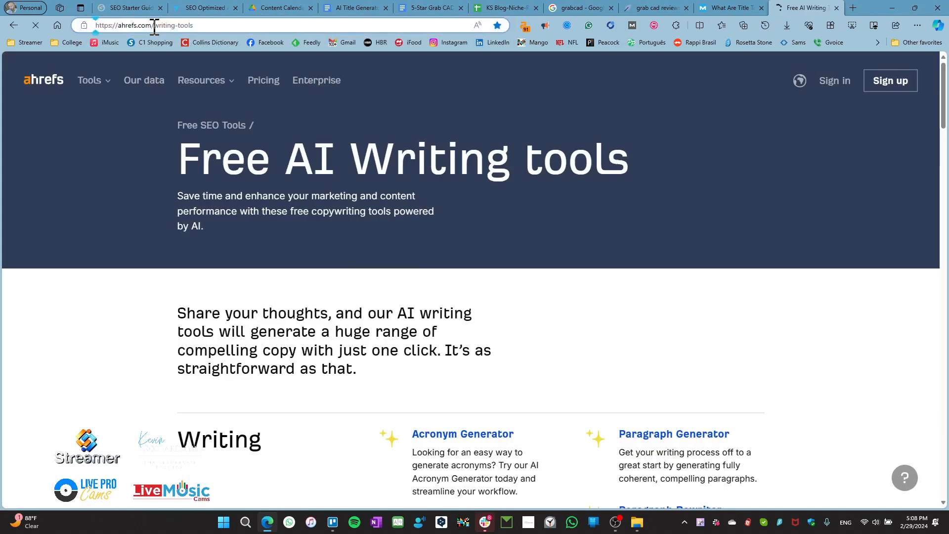
pyautogui.click(154, 26)
pyautogui.moveTo(155, 26); pyautogui.dragTo(242, 26)
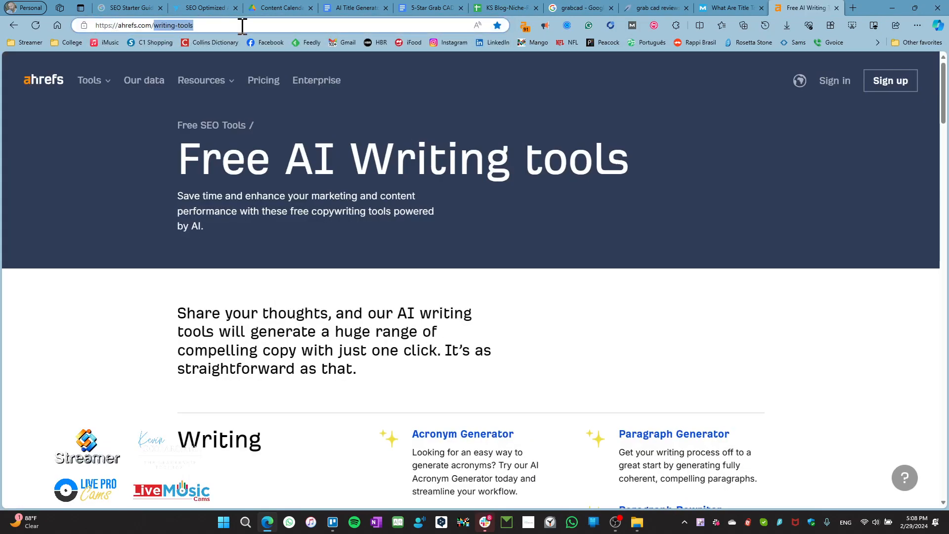
pyautogui.press('BackSpace')
pyautogui.press('Return')
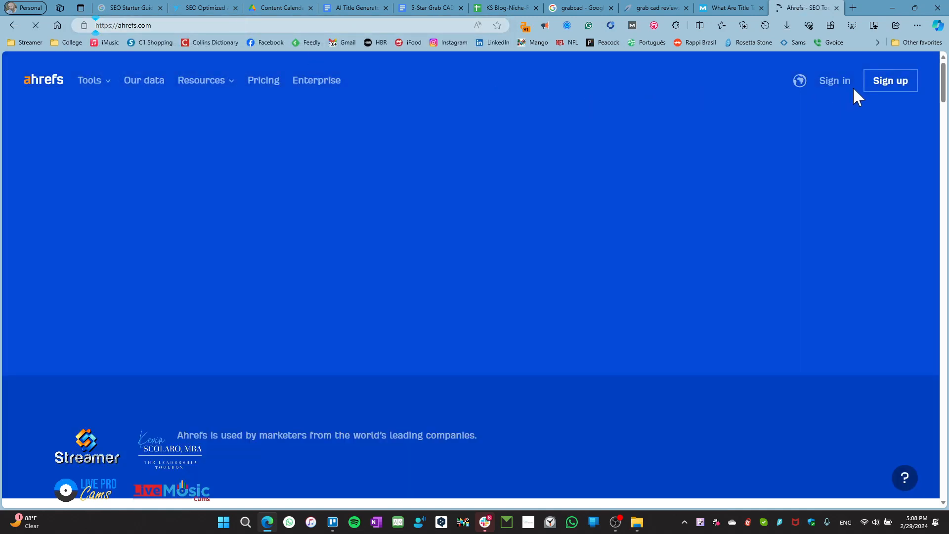
pyautogui.click(830, 81)
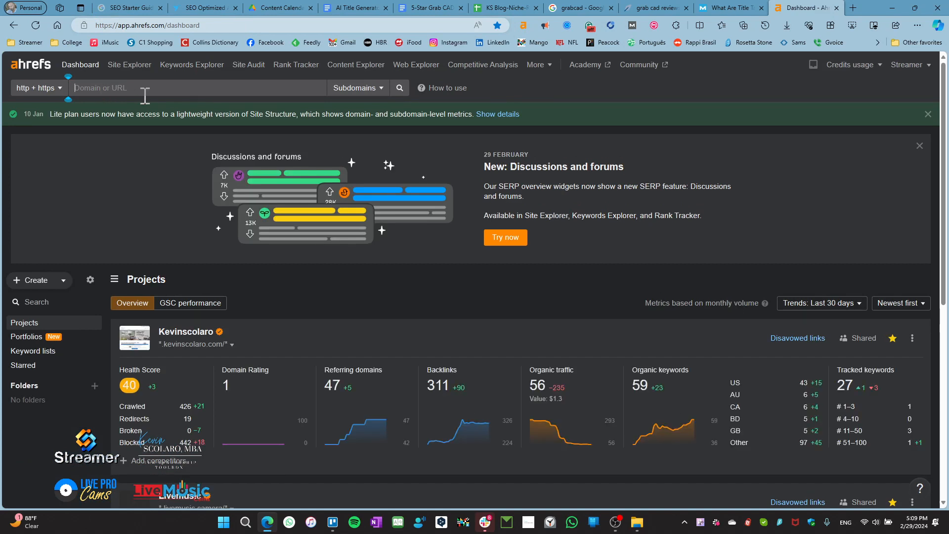
pyautogui.write('grab')
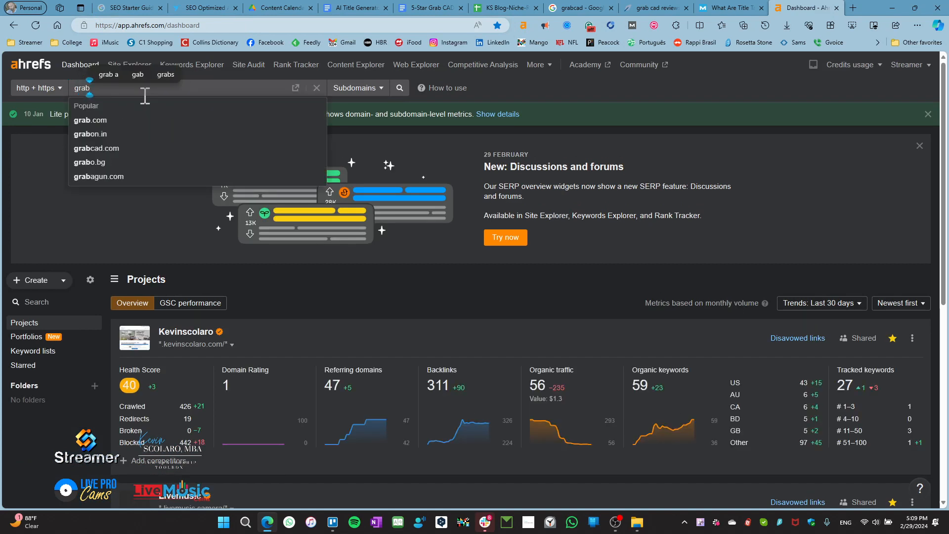
pyautogui.press('BackSpace')
pyautogui.press('BackSpace')
pyautogui.press('BackSpace')
pyautogui.press('BackSpace')
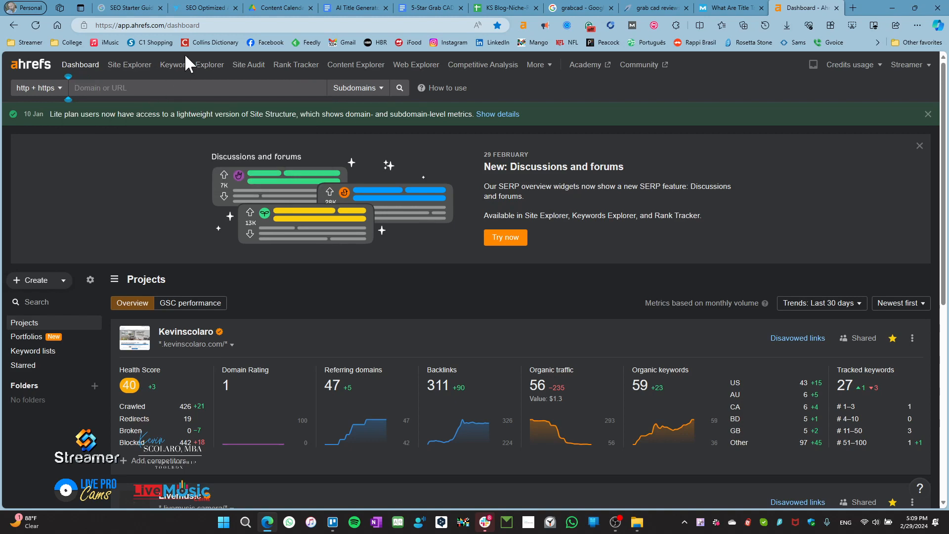
# - Search Keywords Explorer for "grabcad, grab cad" and compare the search volumes of both spellings
pyautogui.click(190, 65)
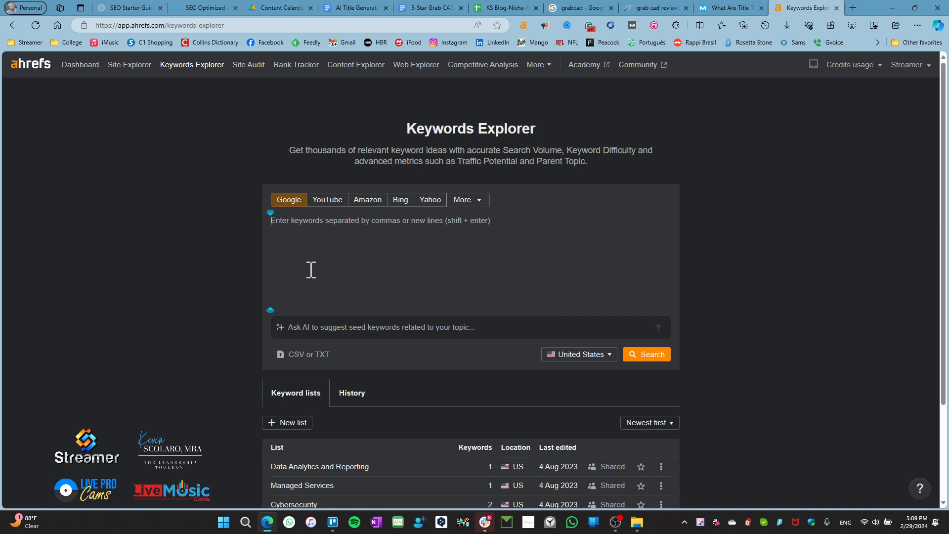
pyautogui.write('g')
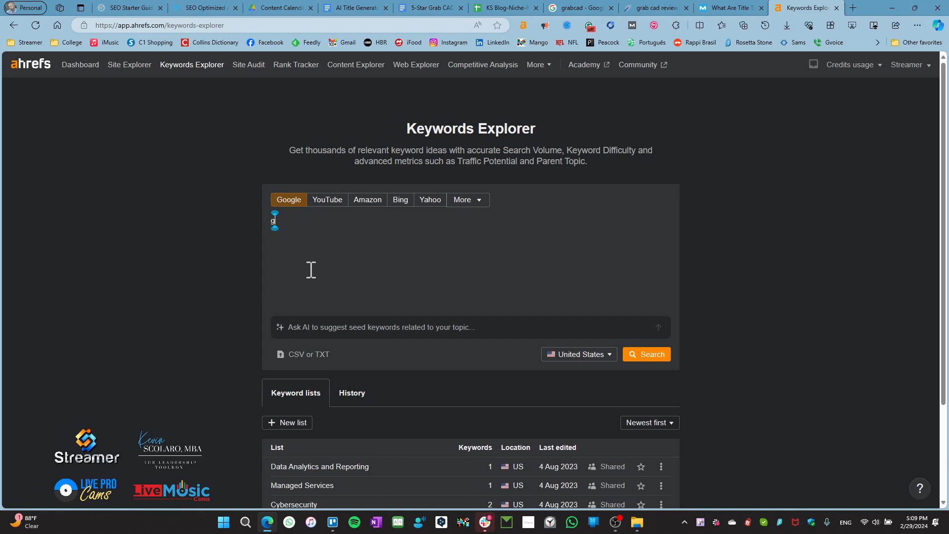
pyautogui.write('rabca')
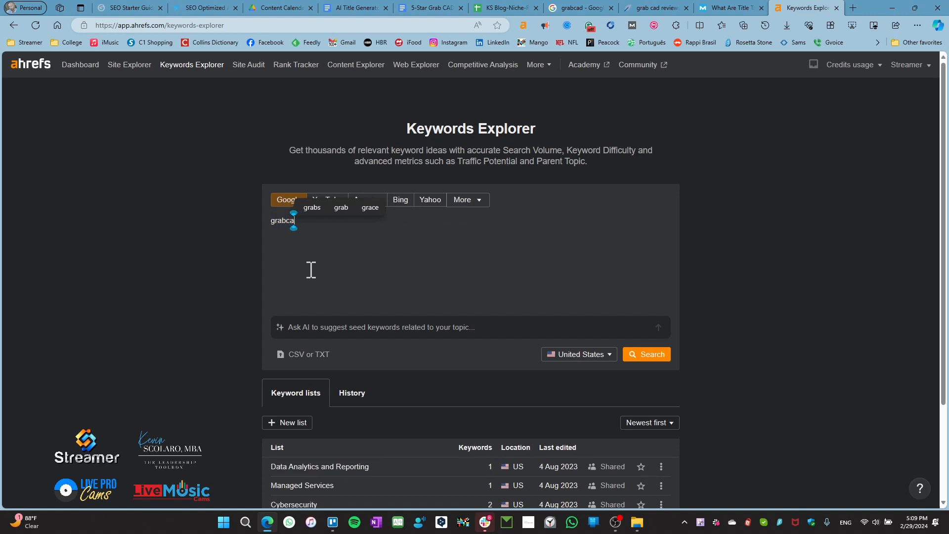
pyautogui.write('d, ')
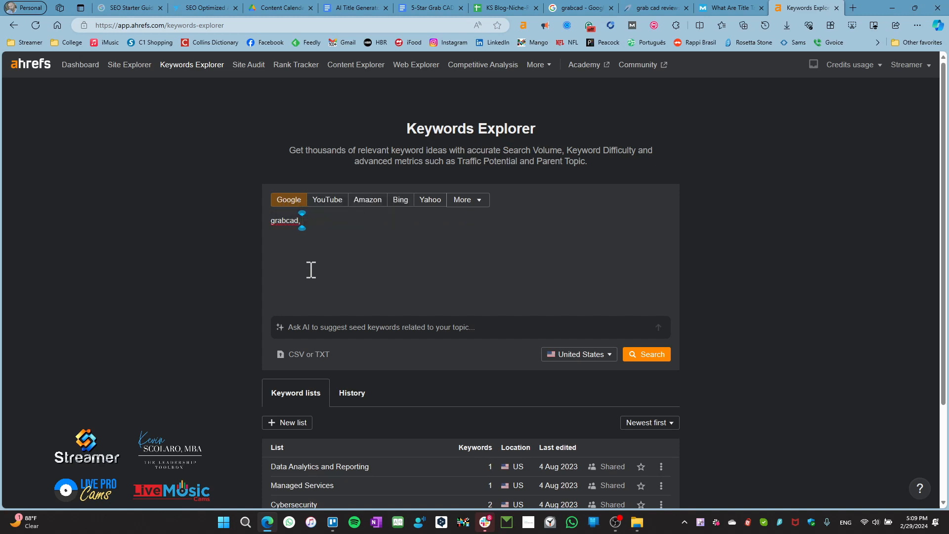
pyautogui.write('grab ca')
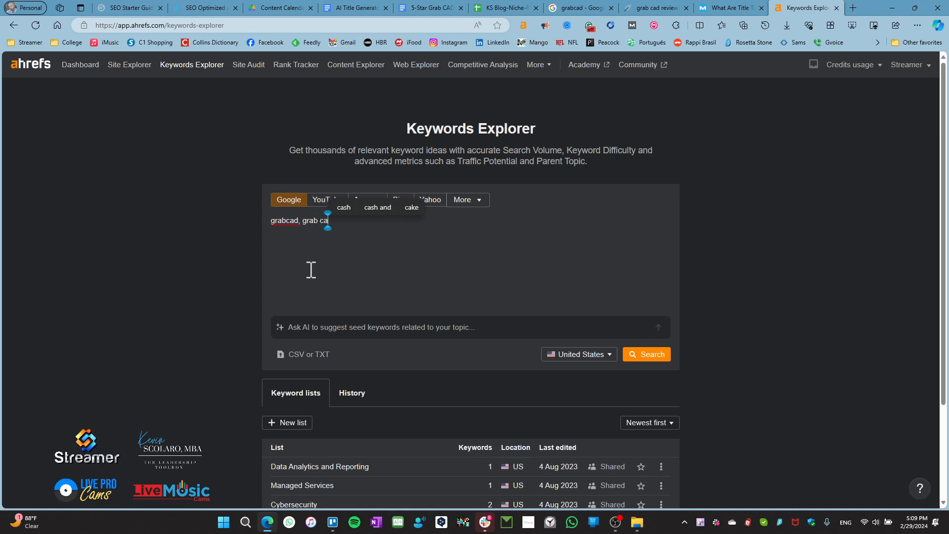
pyautogui.write('d')
pyautogui.press('Return')
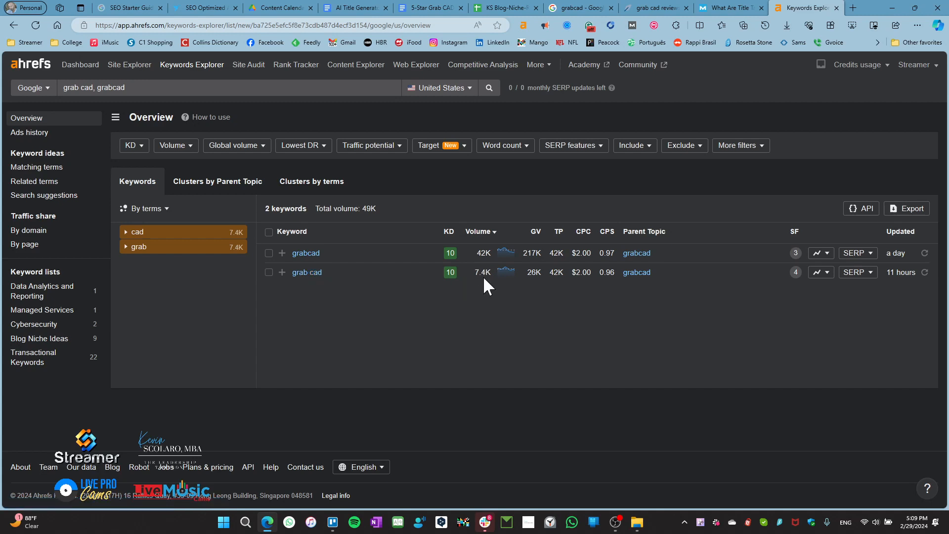
pyautogui.moveTo(484, 235)
# - Return to NeuronWriter and change the meta title to "5-Star GrabCAD Review: Unleash Your Creativity"
pyautogui.click(651, 4)
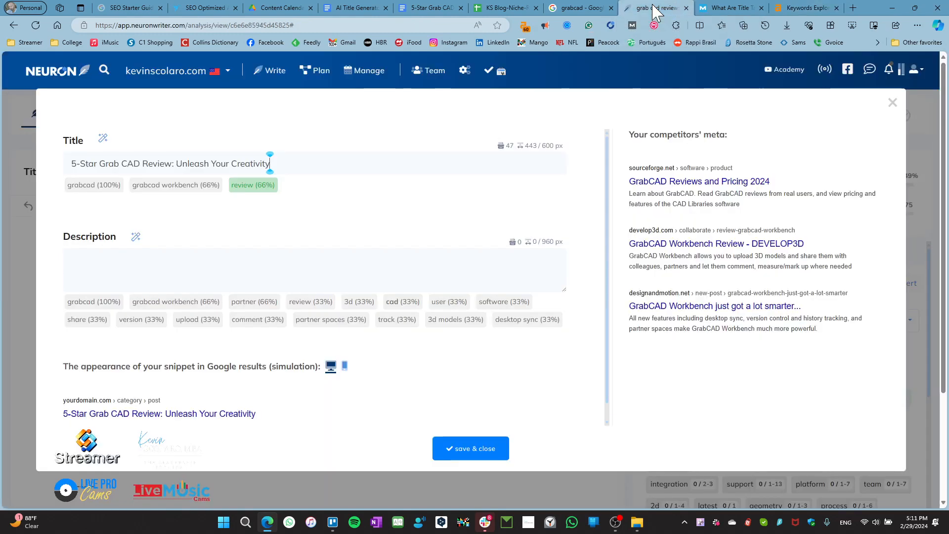
pyautogui.click(124, 163)
pyautogui.press('BackSpace')
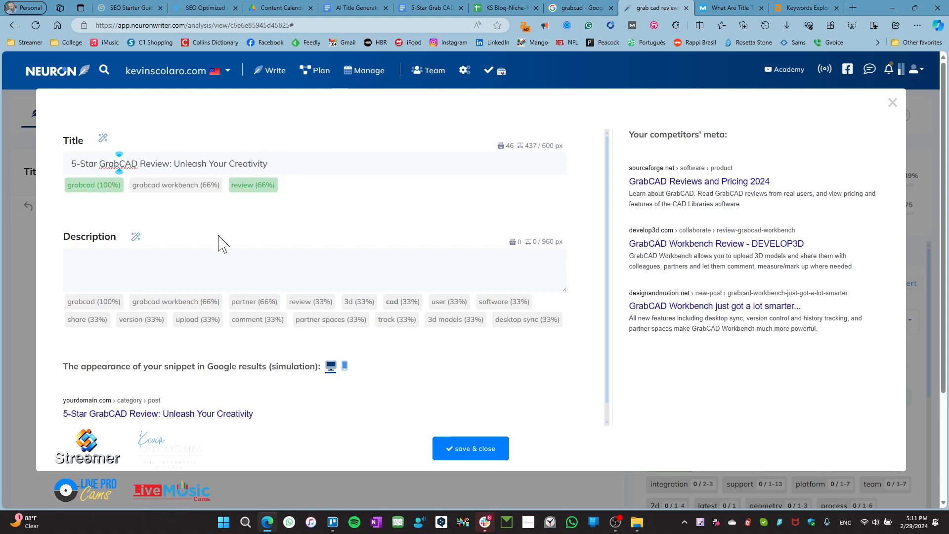
# - Examine the length limit of the empty meta description and reread the meta title above it
pyautogui.click(105, 264)
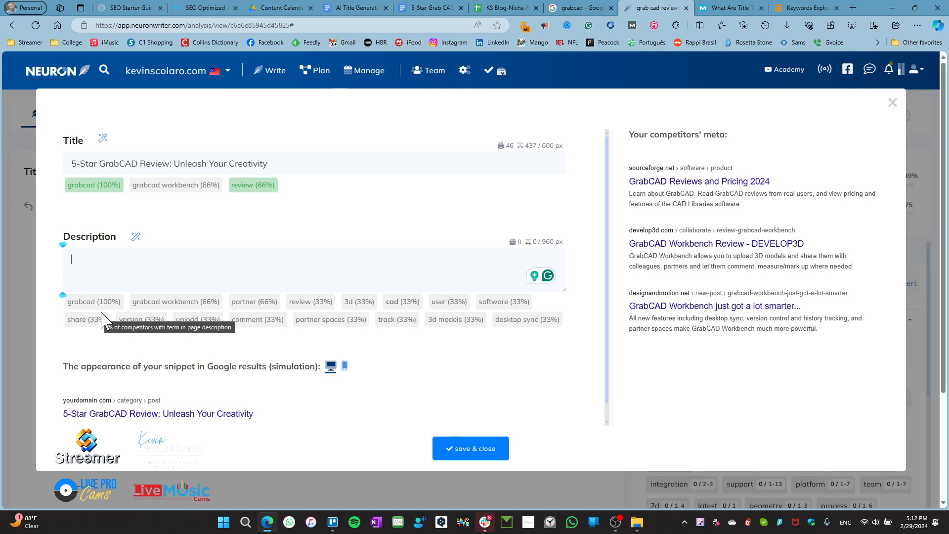
pyautogui.moveTo(552, 243)
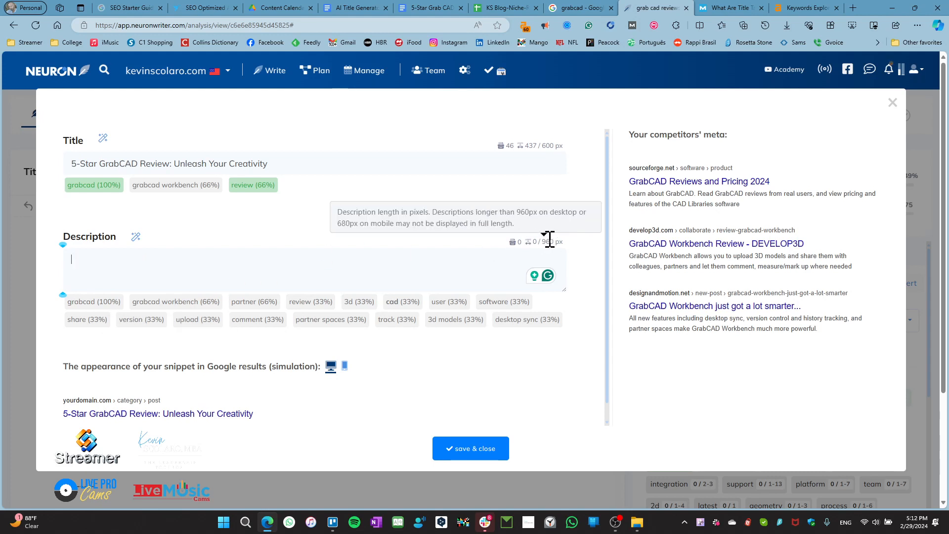
pyautogui.moveTo(556, 242); pyautogui.dragTo(514, 246)
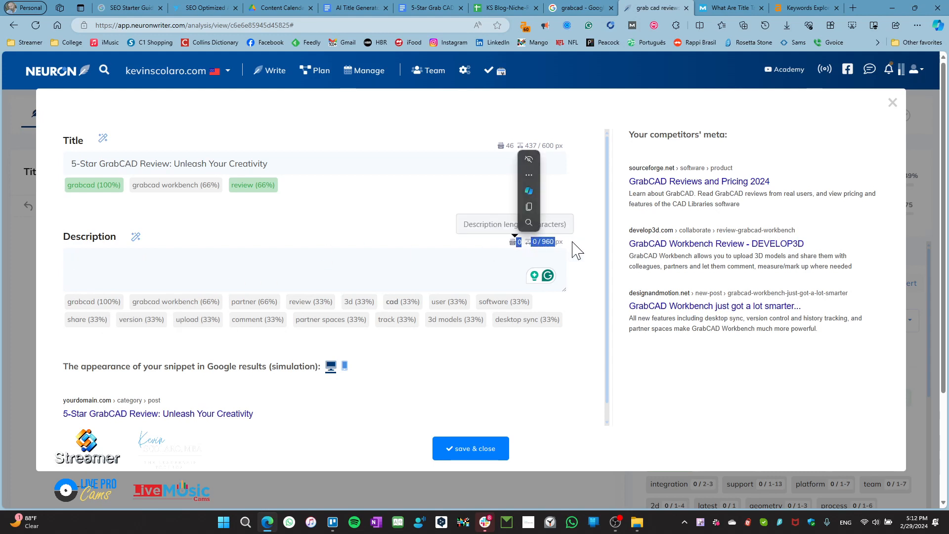
pyautogui.click(327, 228)
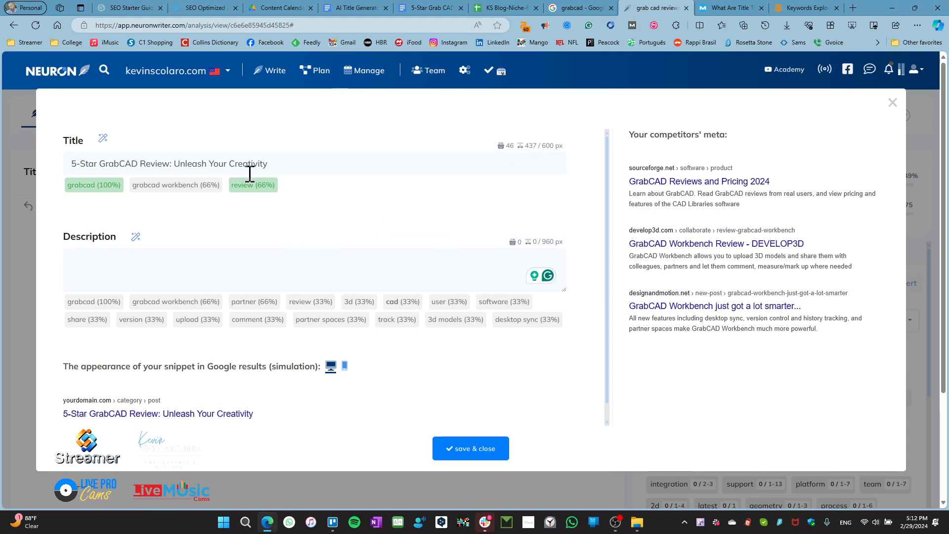
pyautogui.moveTo(285, 164); pyautogui.dragTo(63, 164)
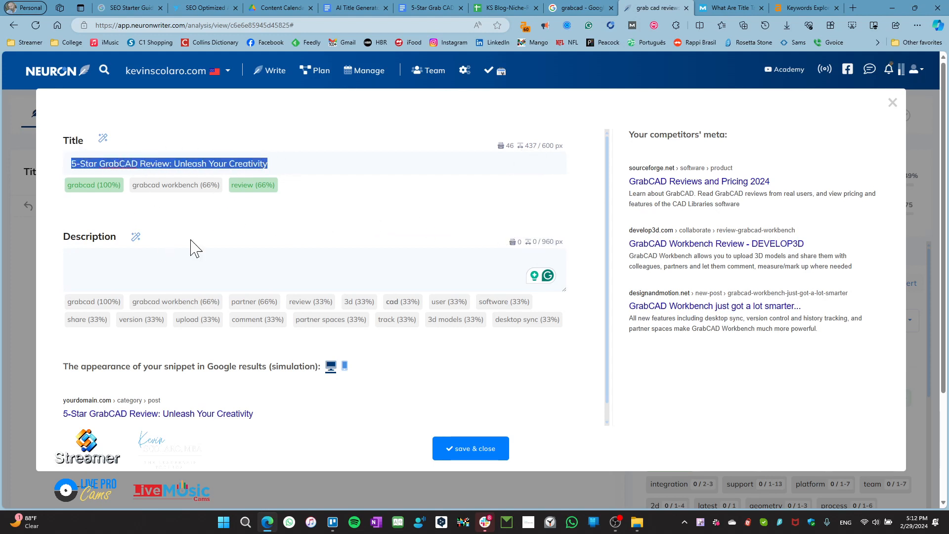
pyautogui.click(203, 225)
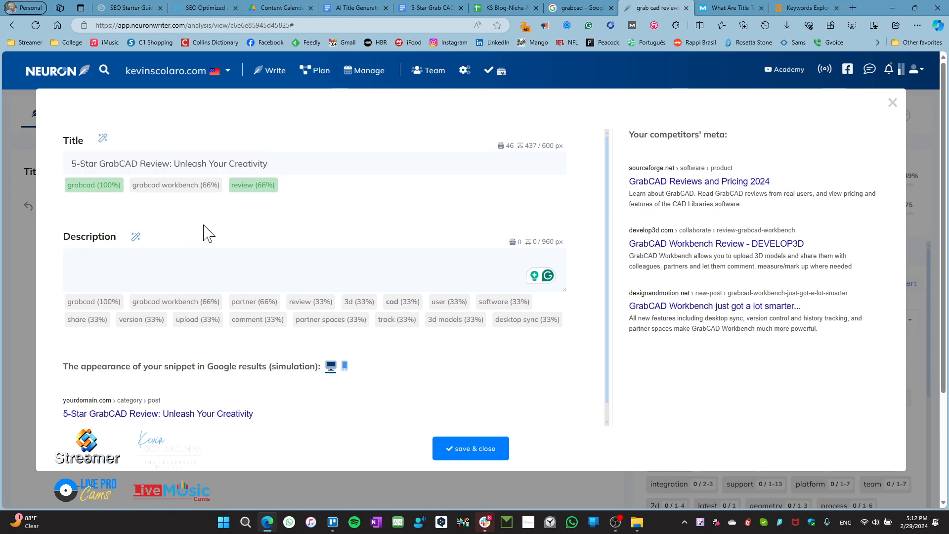
# - Generate the meta description with AI, and check its pixel length and its use of the title keyword "GrabCAD"
pyautogui.click(135, 239)
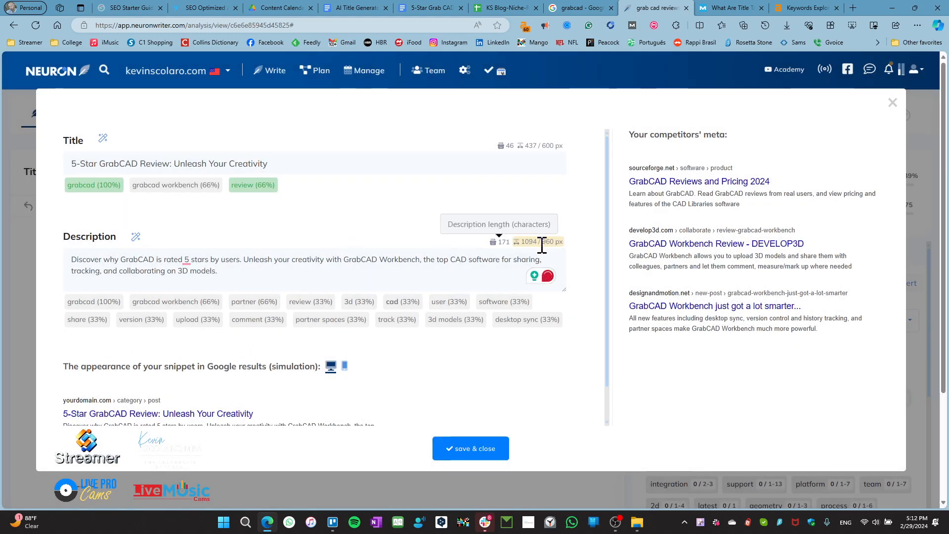
pyautogui.moveTo(538, 242)
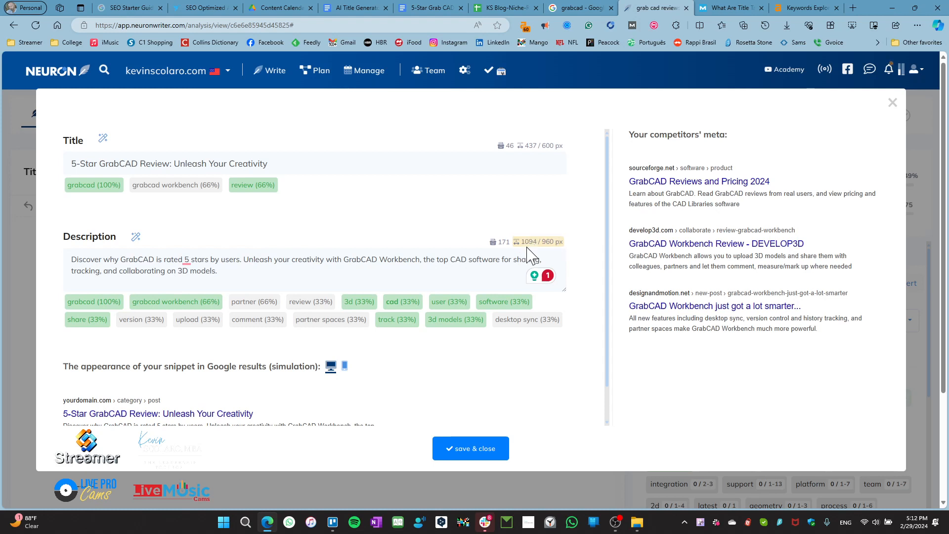
pyautogui.moveTo(520, 241); pyautogui.dragTo(555, 242)
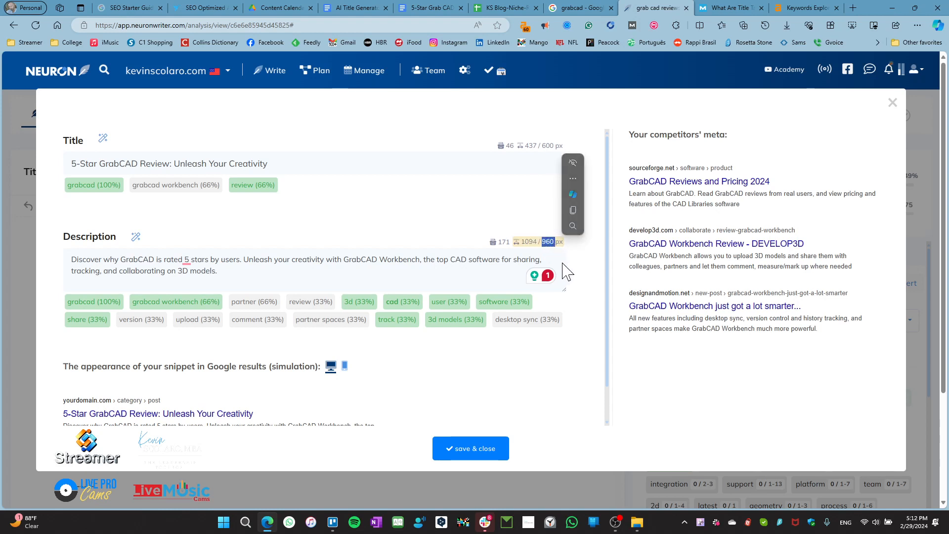
pyautogui.click(235, 272)
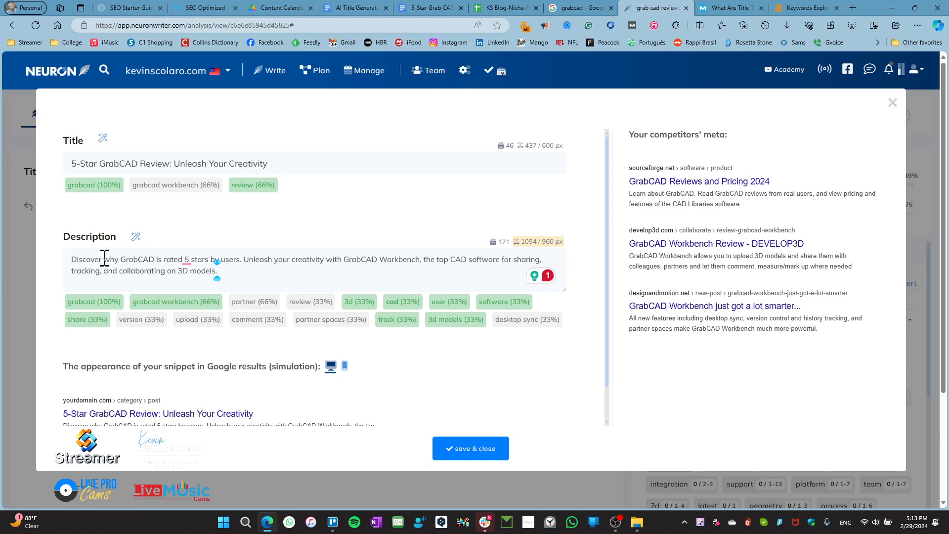
pyautogui.doubleClick(125, 258)
pyautogui.moveTo(99, 163); pyautogui.dragTo(139, 163)
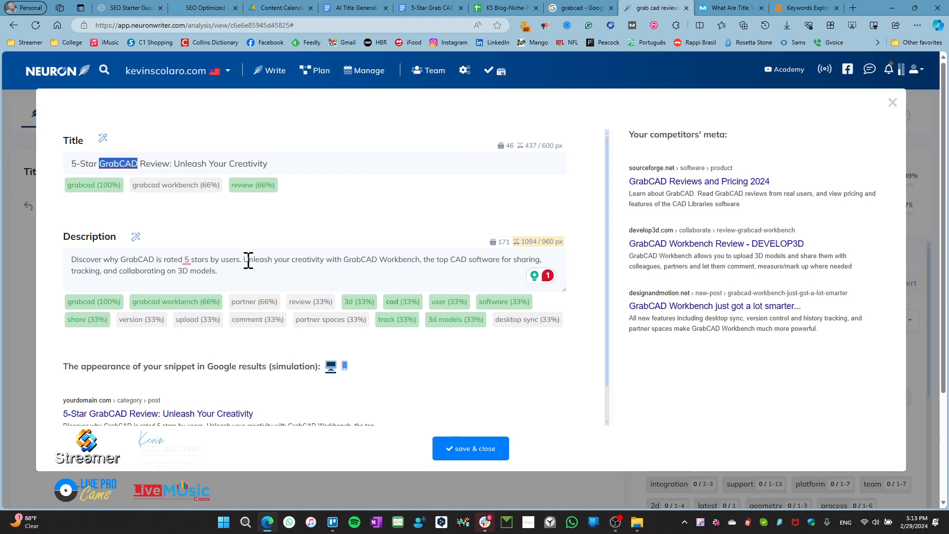
# - Replace "Unleash your creativity with" in the meta description with "Experience"
pyautogui.moveTo(243, 261); pyautogui.dragTo(328, 261)
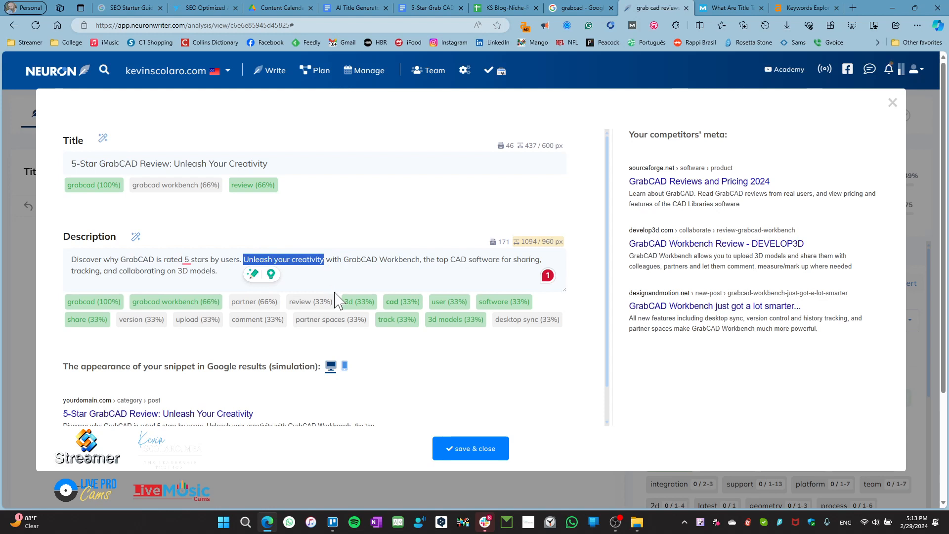
pyautogui.press('BackSpace')
pyautogui.press('Delete')
pyautogui.press('Delete')
pyautogui.press('Delete')
pyautogui.press('Delete')
pyautogui.press('Delete')
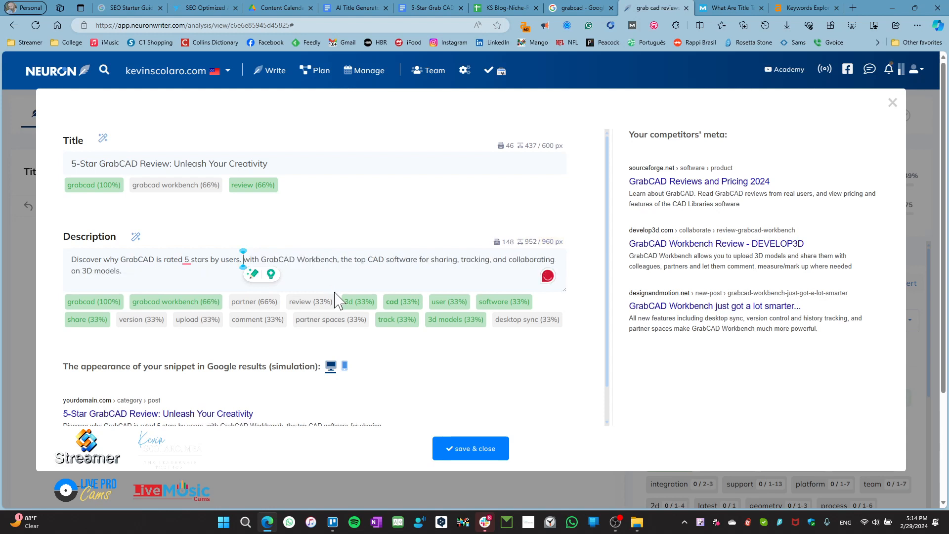
pyautogui.write('Experience')
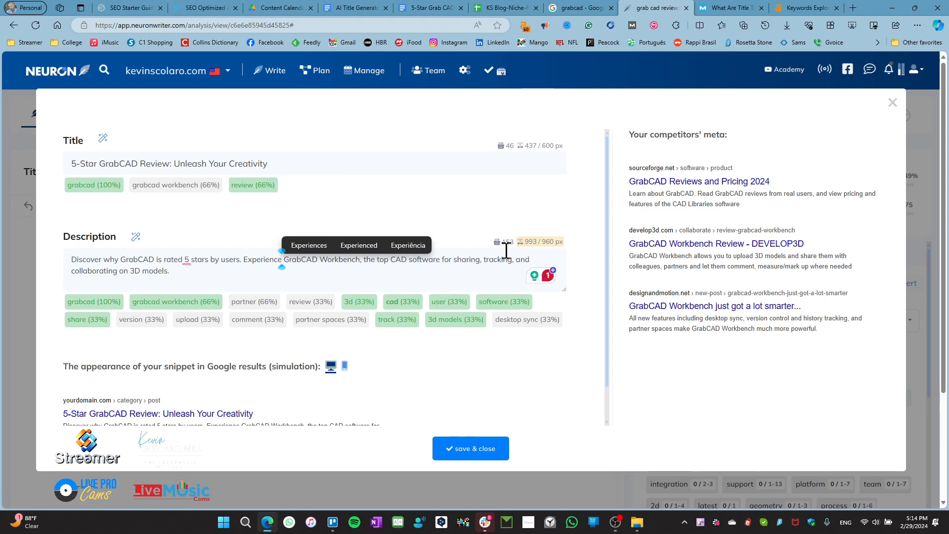
# - Delete the word "the" before "top CAD software" in the meta description
pyautogui.click(226, 280)
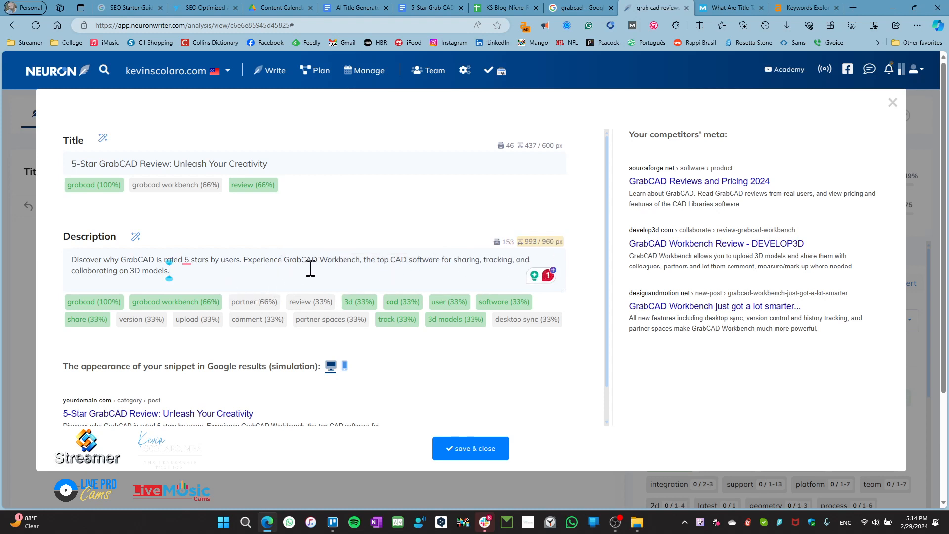
pyautogui.click(365, 258)
pyautogui.press('Delete')
pyautogui.press('Delete')
pyautogui.press('Delete')
pyautogui.press('Delete')
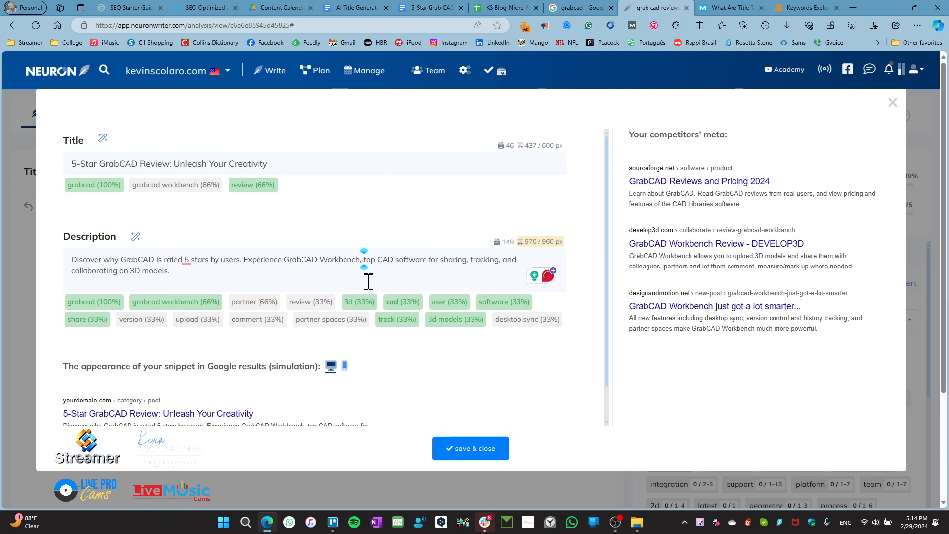
# - Remove "tracking," from the meta description's list of uses and check the description's pixel length
pyautogui.click(429, 260)
pyautogui.click(500, 261)
pyautogui.press('BackSpace')
pyautogui.press('BackSpace')
pyautogui.press('BackSpace')
pyautogui.press('BackSpace')
pyautogui.press('BackSpace')
pyautogui.press('BackSpace')
pyautogui.press('BackSpace')
pyautogui.press('BackSpace')
pyautogui.press('BackSpace')
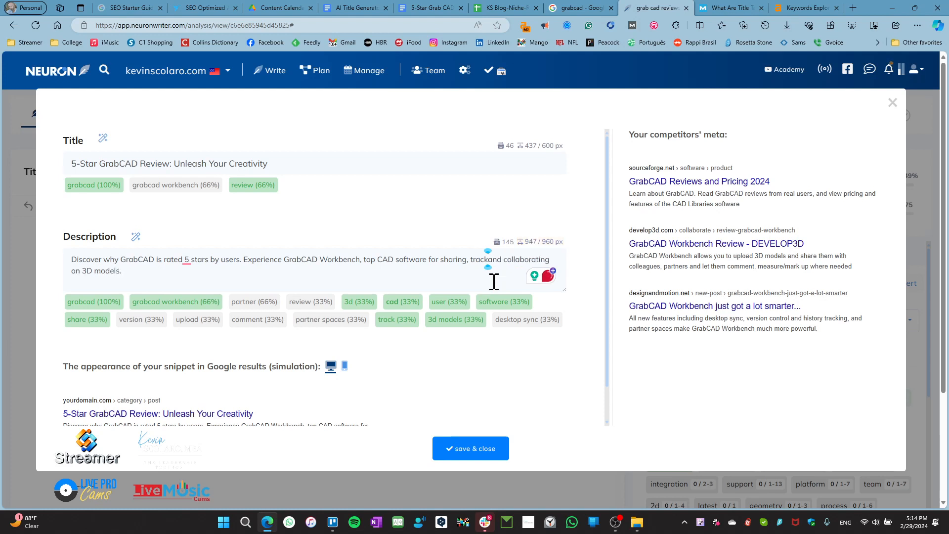
pyautogui.press('BackSpace')
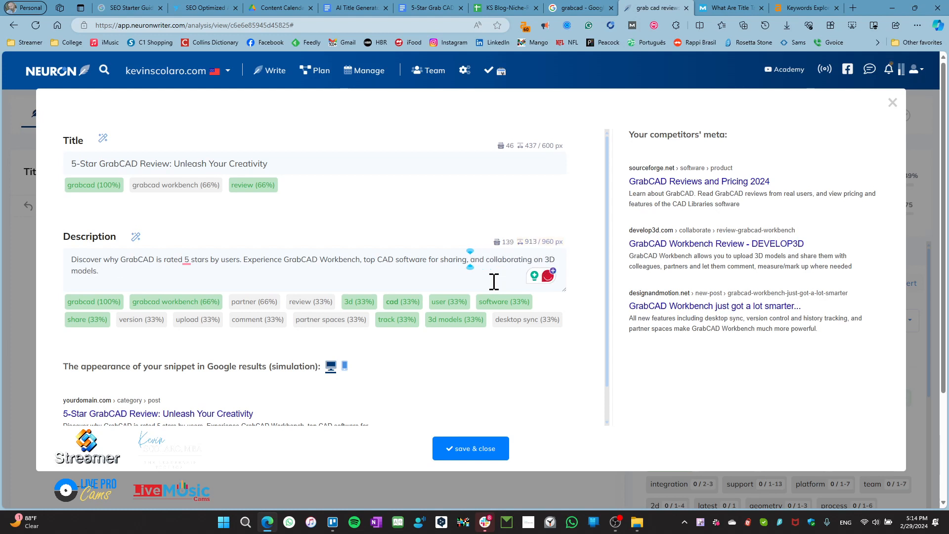
pyautogui.moveTo(534, 245)
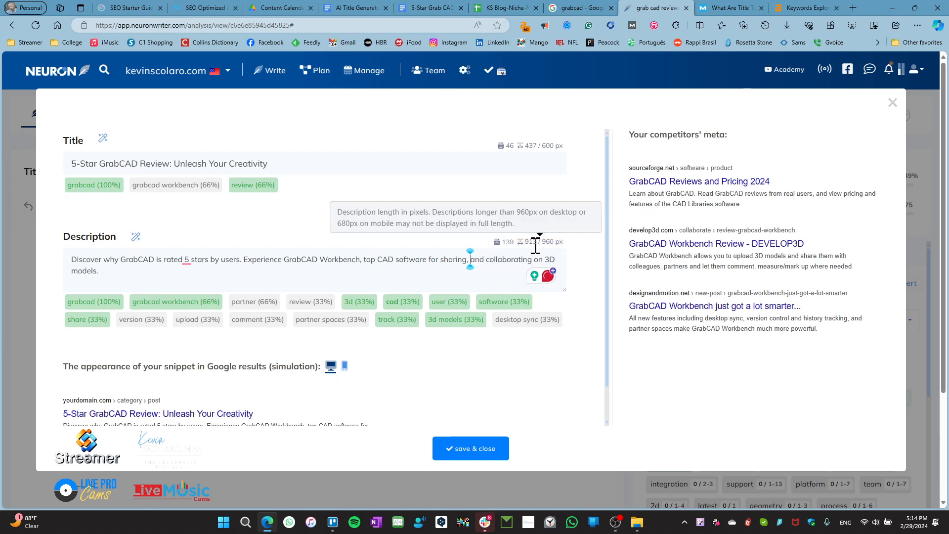
# - Select the finished meta description's text, then save the meta title and description and close their editor
pyautogui.hotkey('ctrl', 'a')
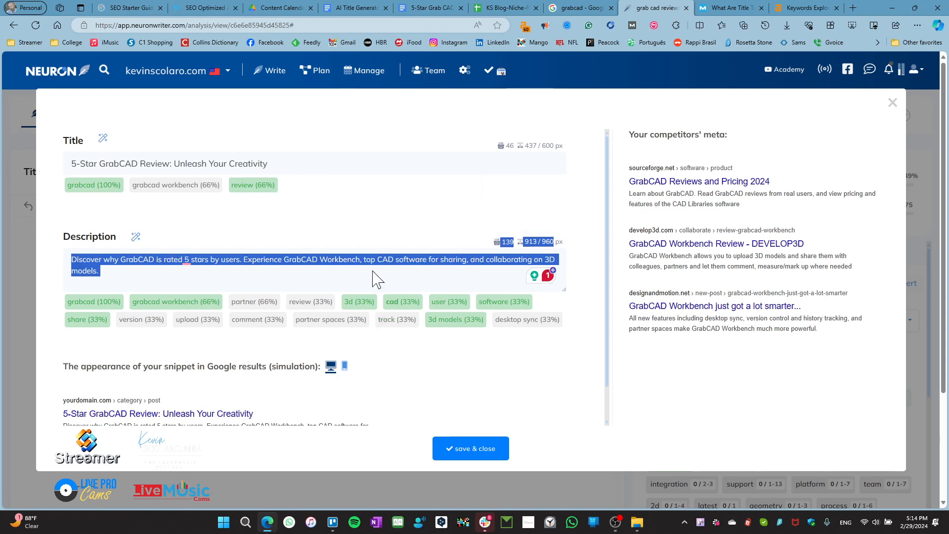
pyautogui.click(254, 275)
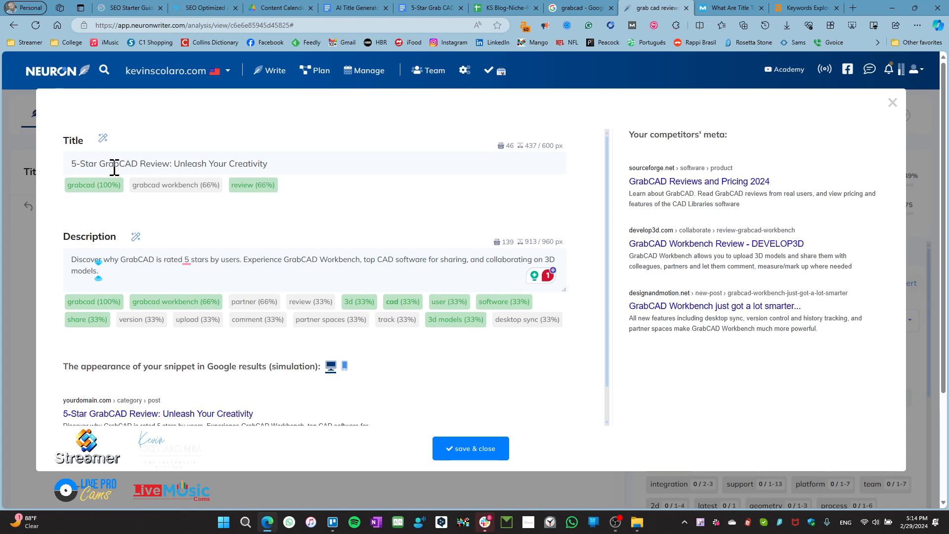
pyautogui.click(467, 449)
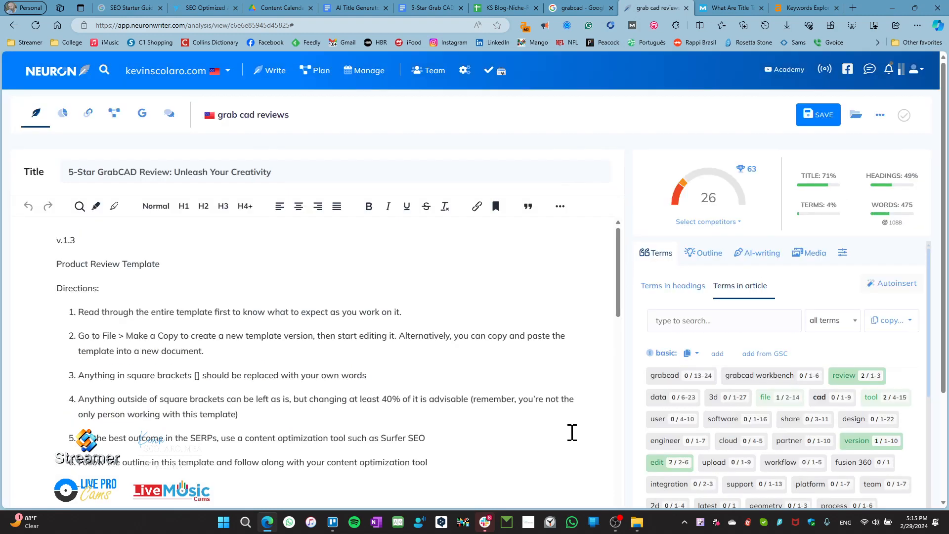
pyautogui.moveTo(685, 204)
pyautogui.moveTo(59, 242); pyautogui.dragTo(263, 485)
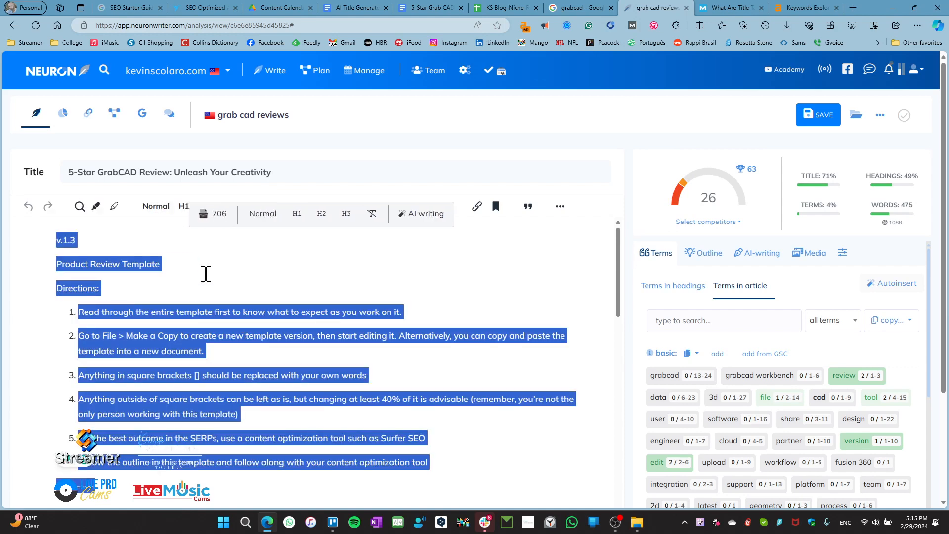
pyautogui.click(224, 287)
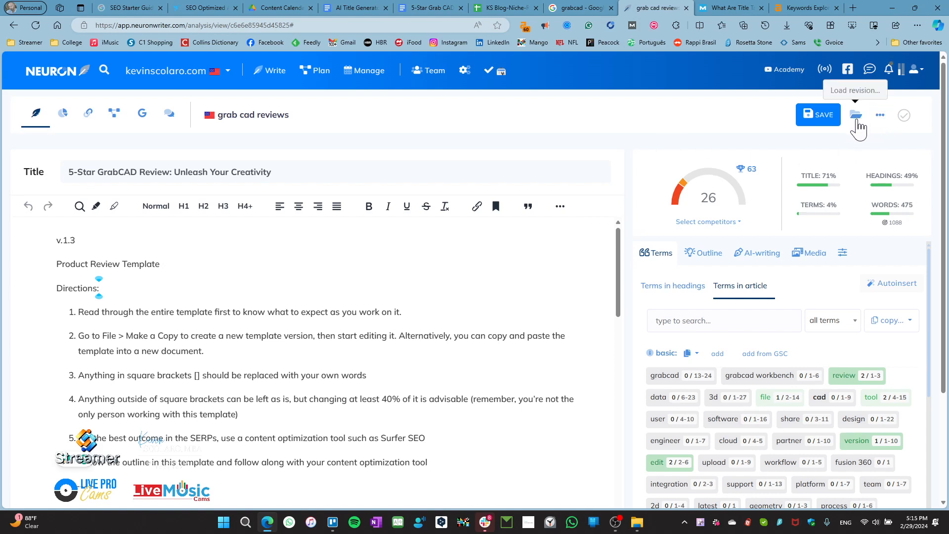
# - Generate a share link giving edit access to the content editor and TOP analysis, and copy it
pyautogui.click(880, 124)
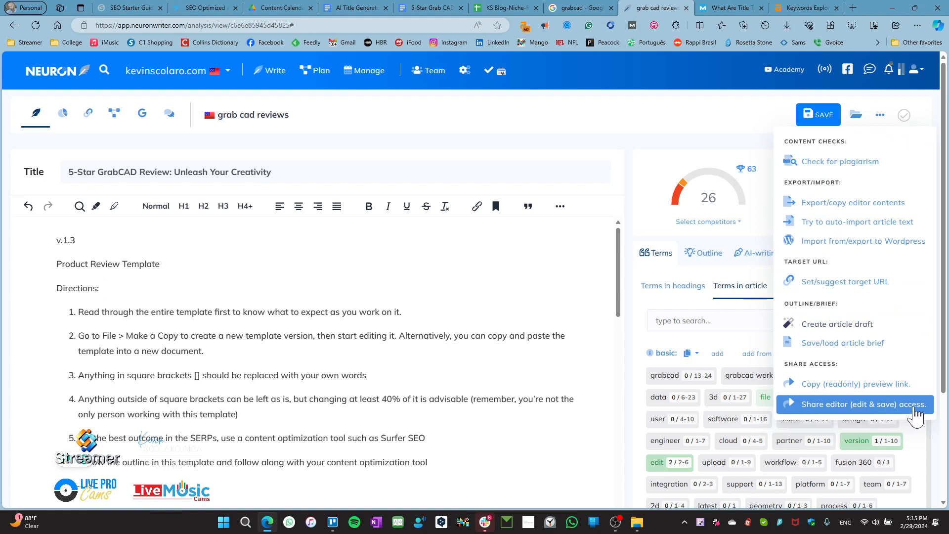
pyautogui.click(826, 406)
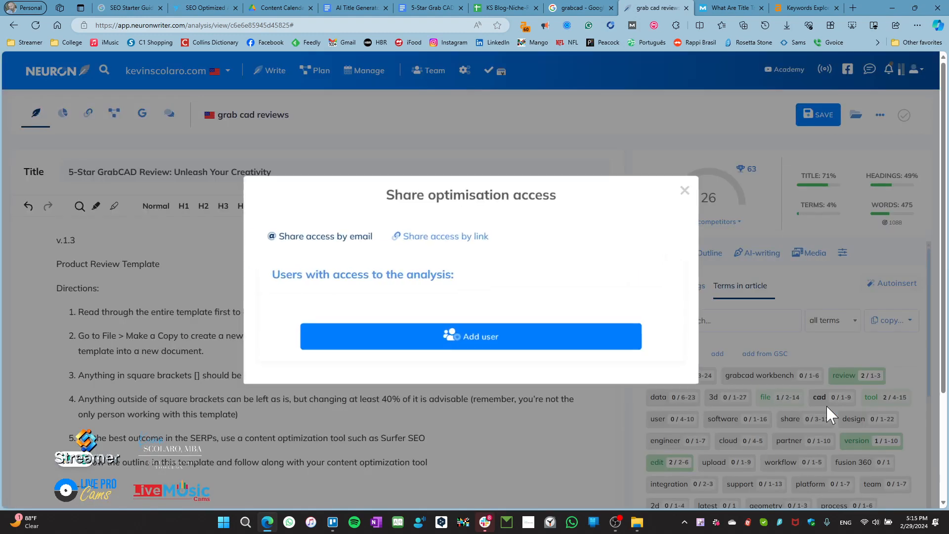
pyautogui.click(433, 242)
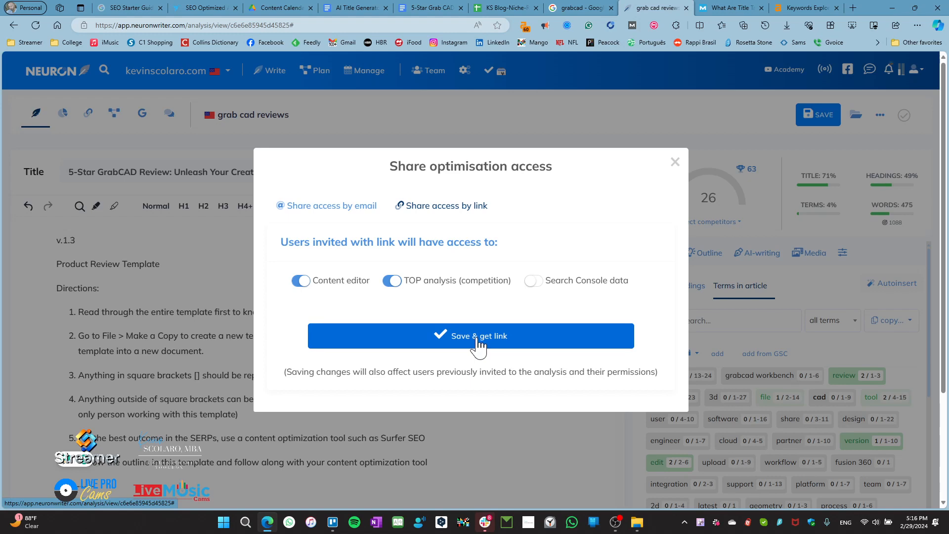
pyautogui.click(594, 336)
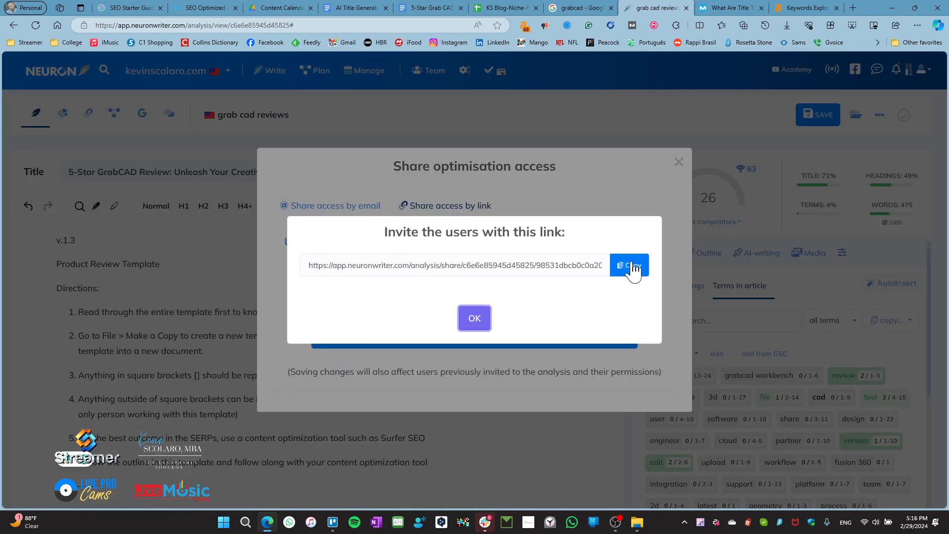
pyautogui.click(632, 267)
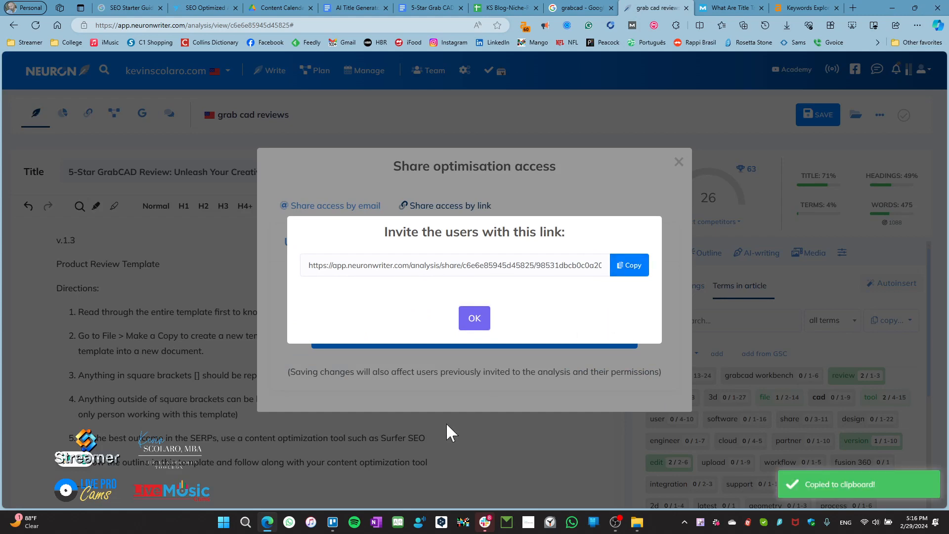
# - Switch to the article's Trello card and paste the copied share link into a new attachment
pyautogui.click(378, 473)
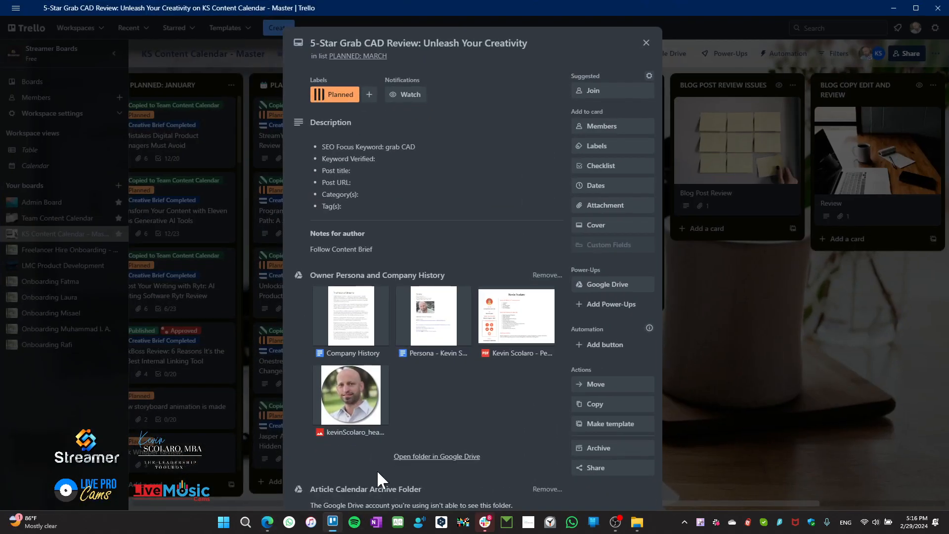
pyautogui.scroll(-6, 502, 347)
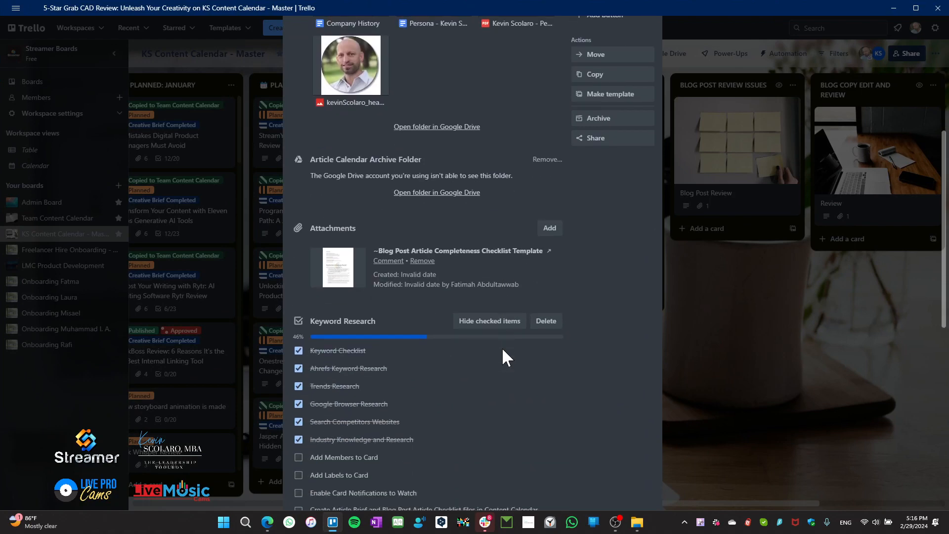
pyautogui.scroll(2, 502, 347)
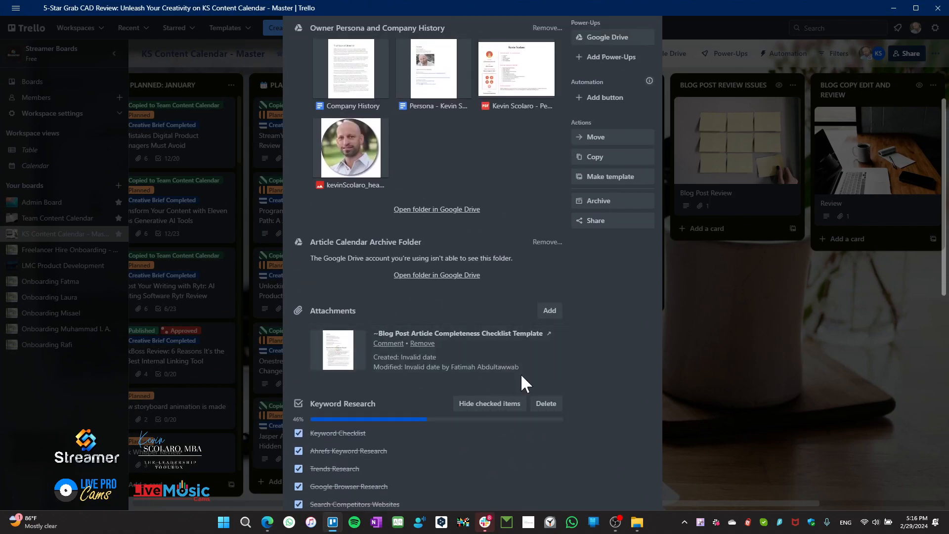
pyautogui.scroll(2, 618, 342)
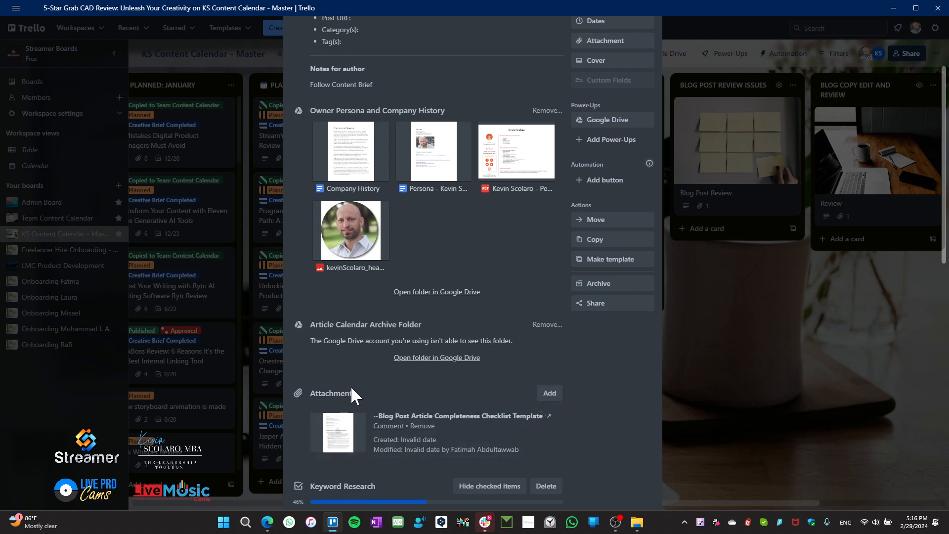
pyautogui.click(551, 394)
pyautogui.click(582, 162)
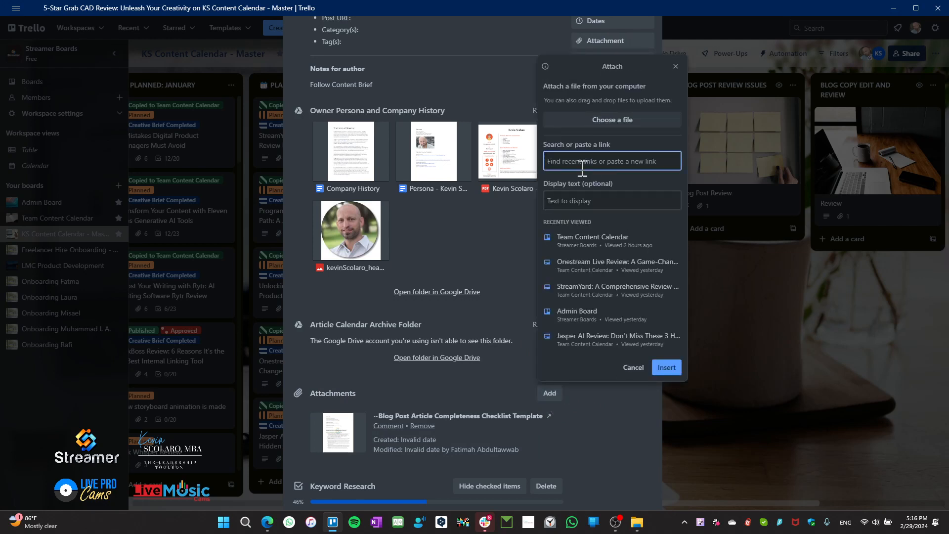
pyautogui.hotkey('ctrl', 'v')
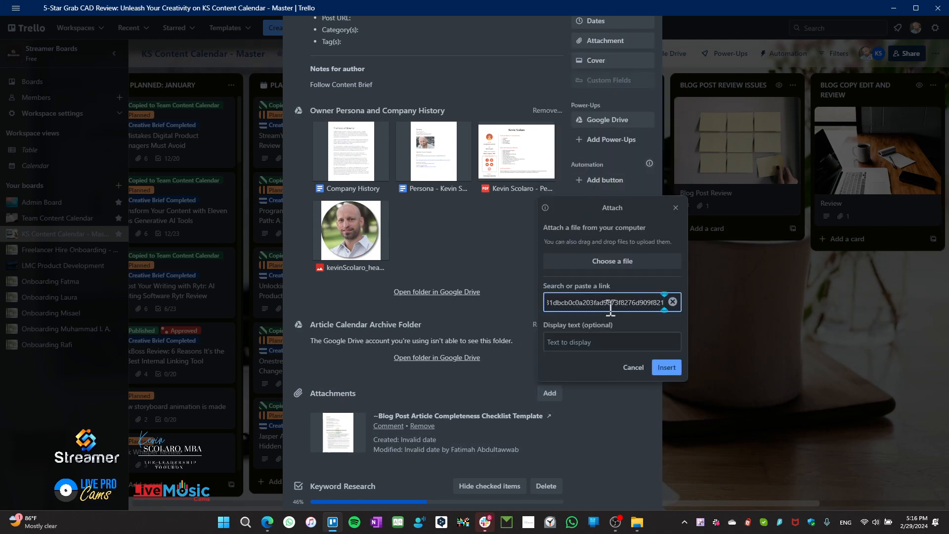
# - Set the attachment's display text to "NeuronWriter Link" and insert it into the card
pyautogui.click(578, 338)
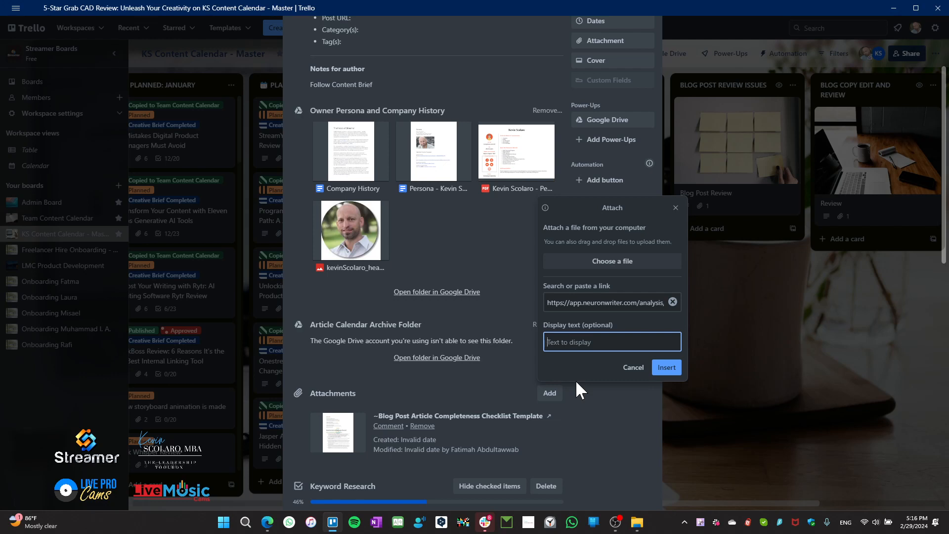
pyautogui.write('Ne')
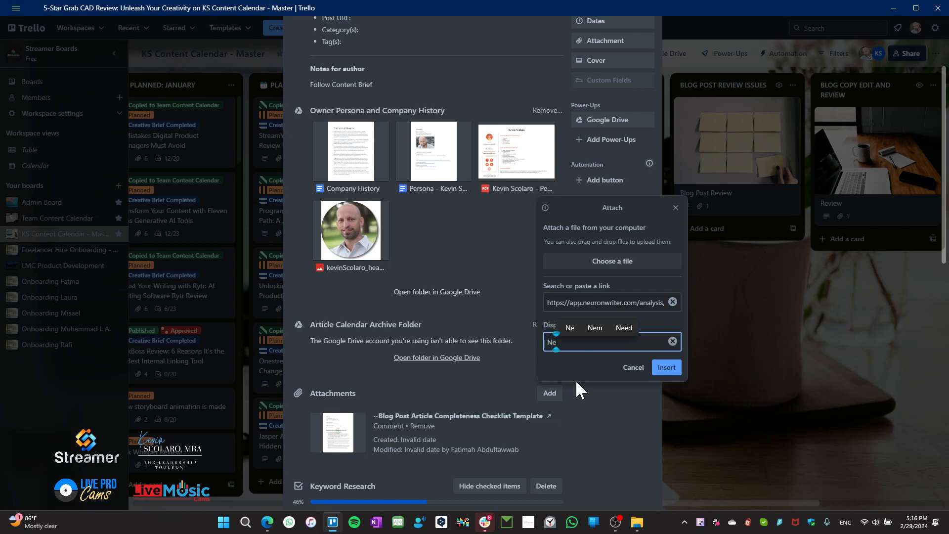
pyautogui.write('uronWr')
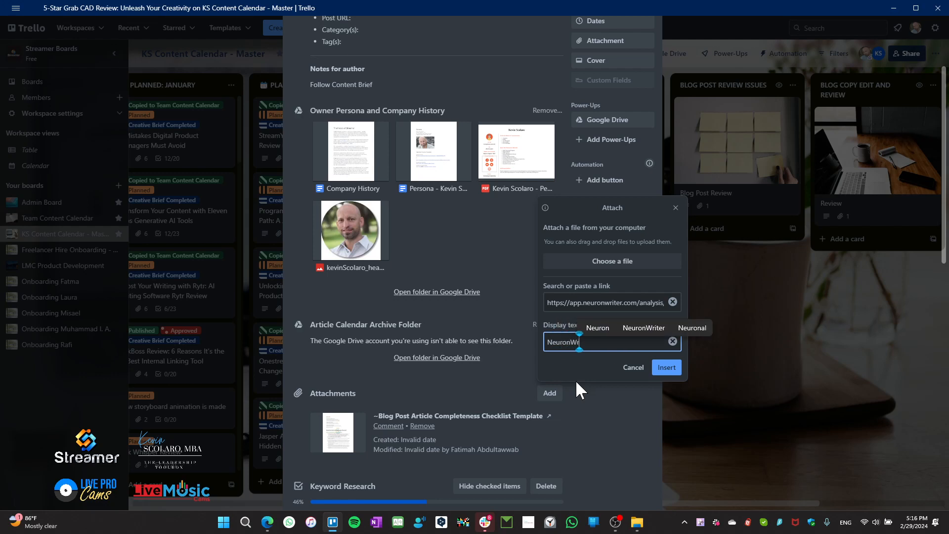
pyautogui.write('iter Link')
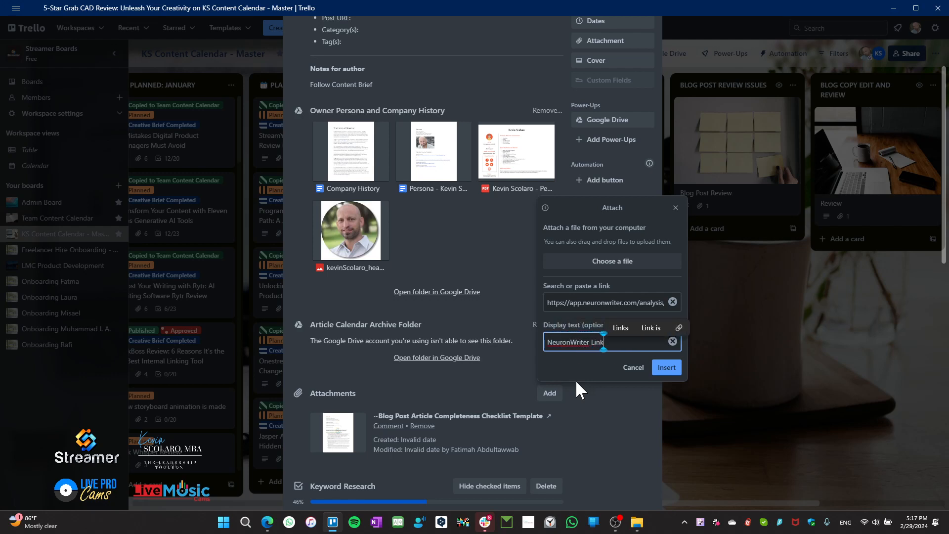
pyautogui.click(670, 369)
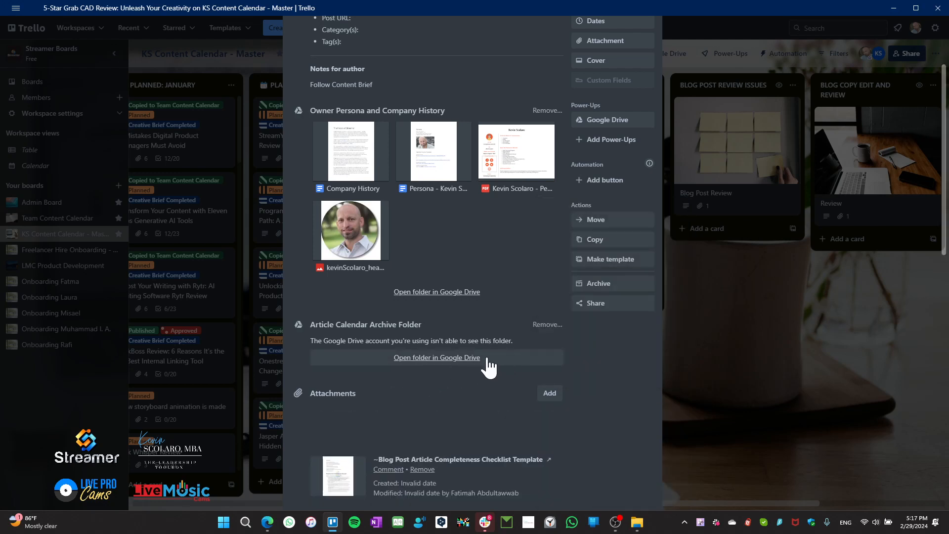
pyautogui.scroll(-3, 399, 382)
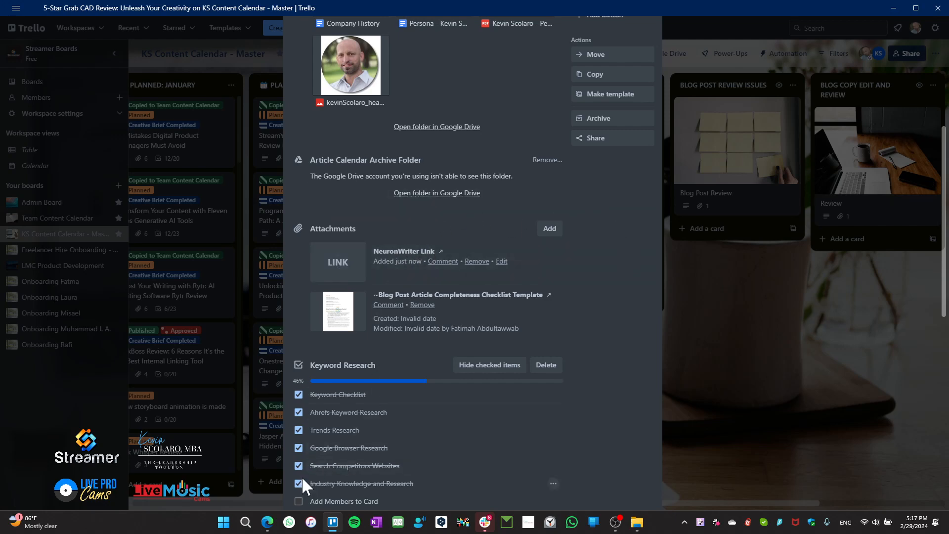
# - Switch back to NeuronWriter in the browser, close the sharing dialogs and save the article
pyautogui.click(268, 522)
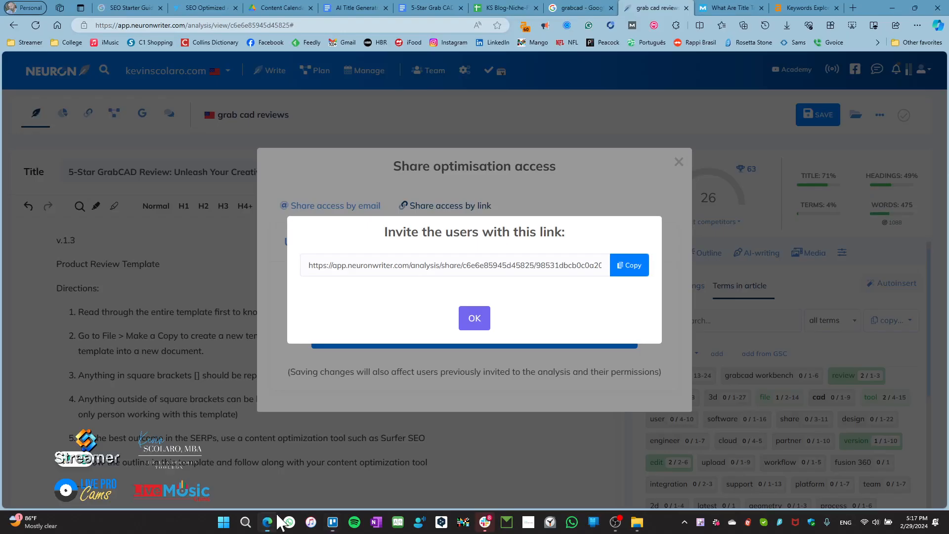
pyautogui.click(481, 316)
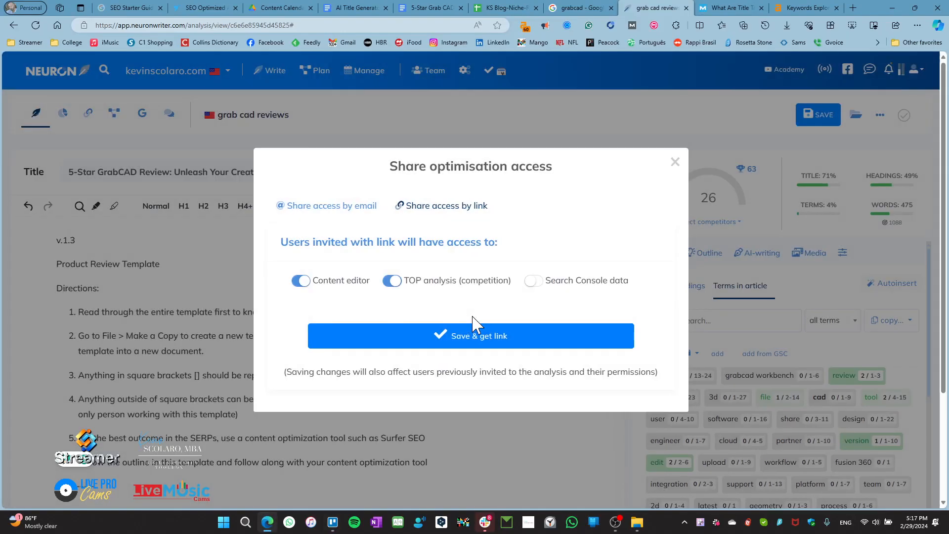
pyautogui.click(676, 160)
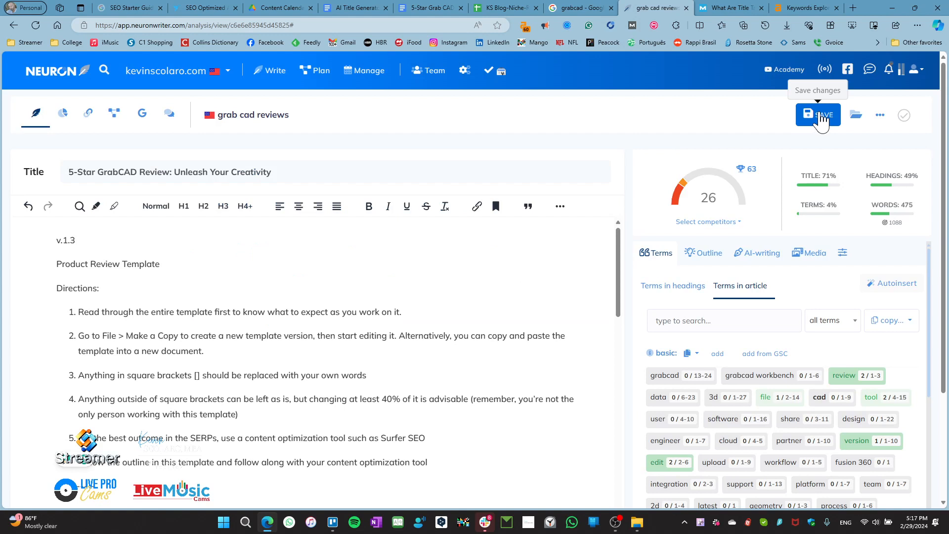
pyautogui.click(820, 119)
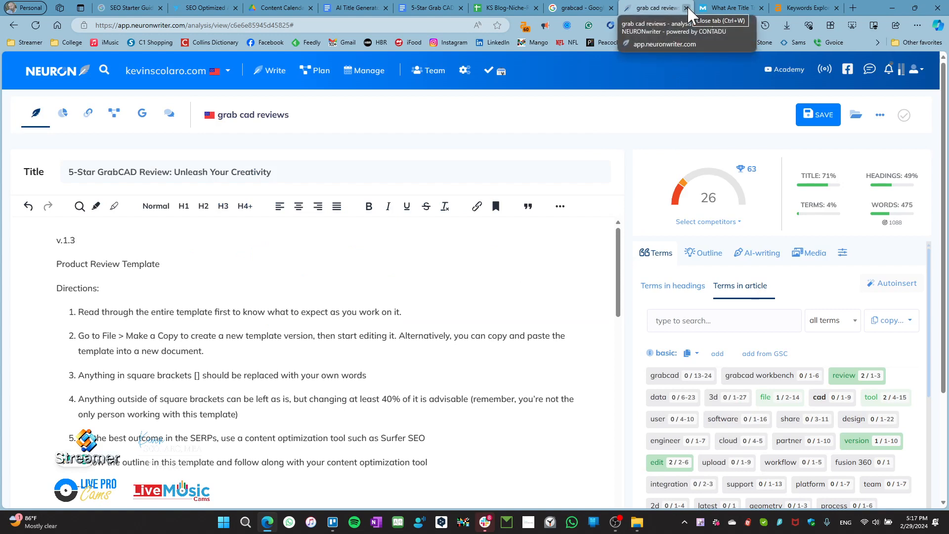
pyautogui.moveTo(903, 78)
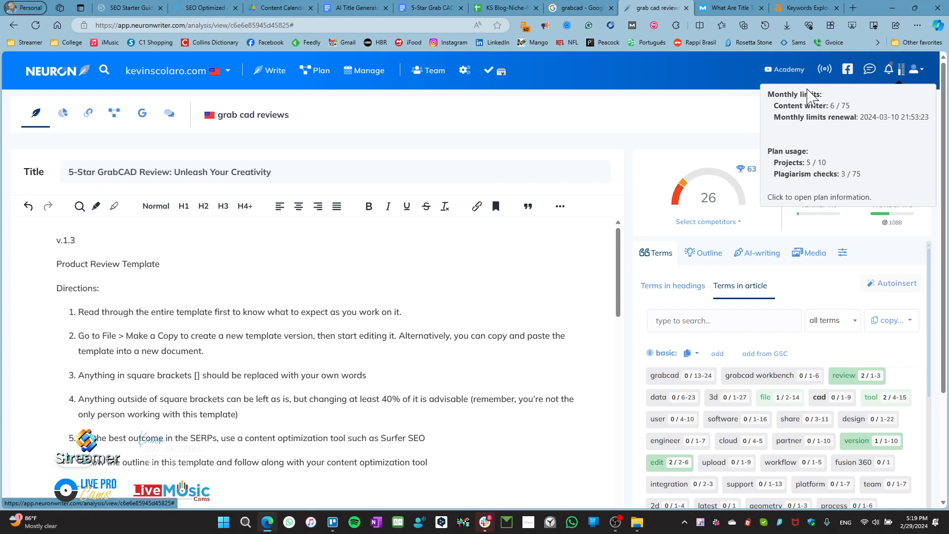
pyautogui.click(822, 118)
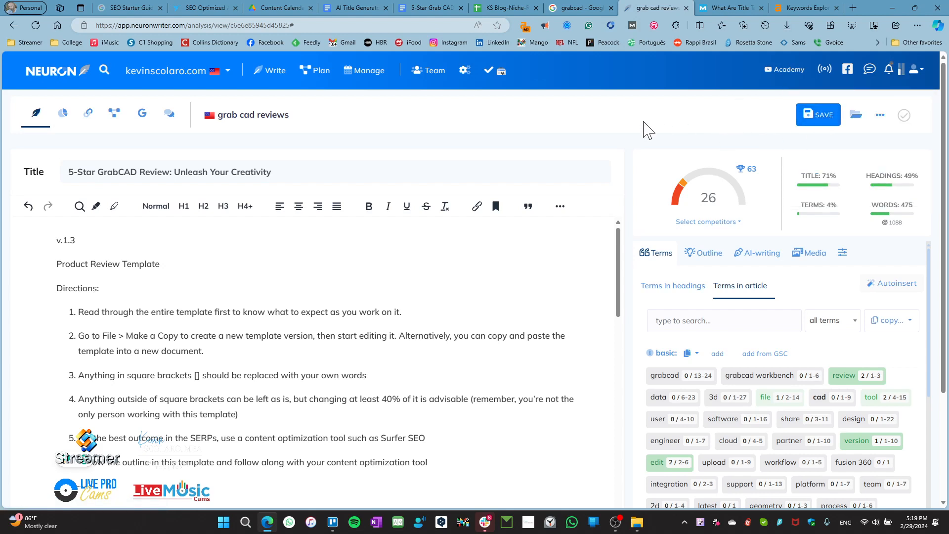
# - Close the NeuronWriter analysis, Moz title tag, Ahrefs Keywords Explorer and grabcad Google search pages
pyautogui.click(686, 8)
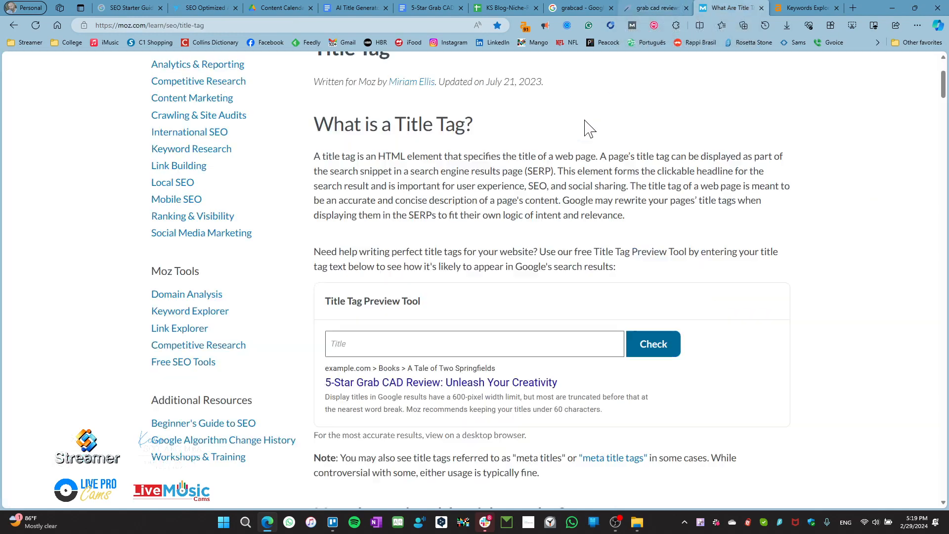
pyautogui.click(753, 8)
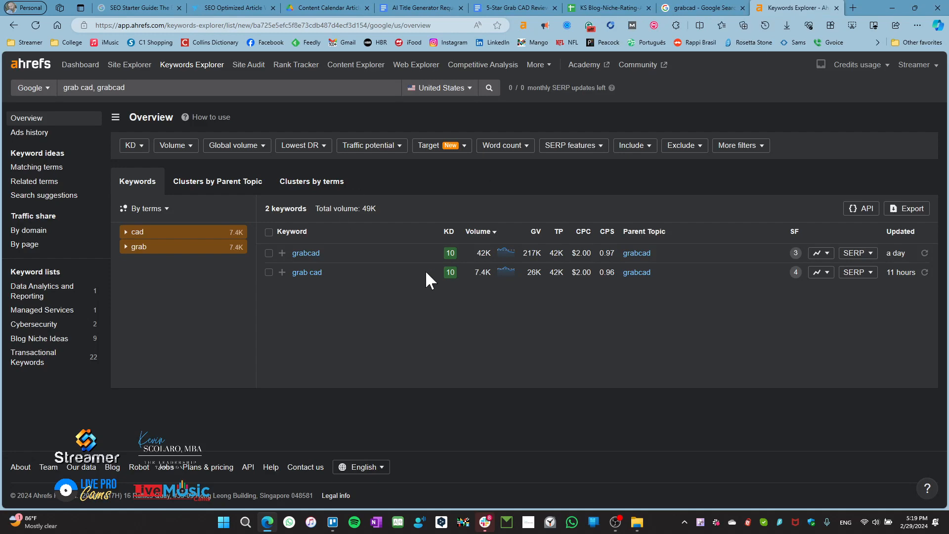
pyautogui.click(836, 8)
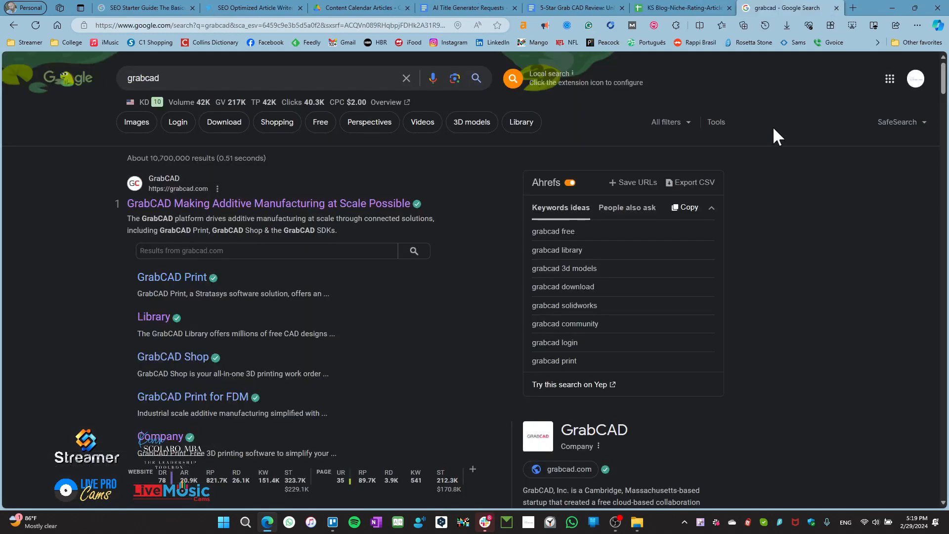
pyautogui.click(836, 8)
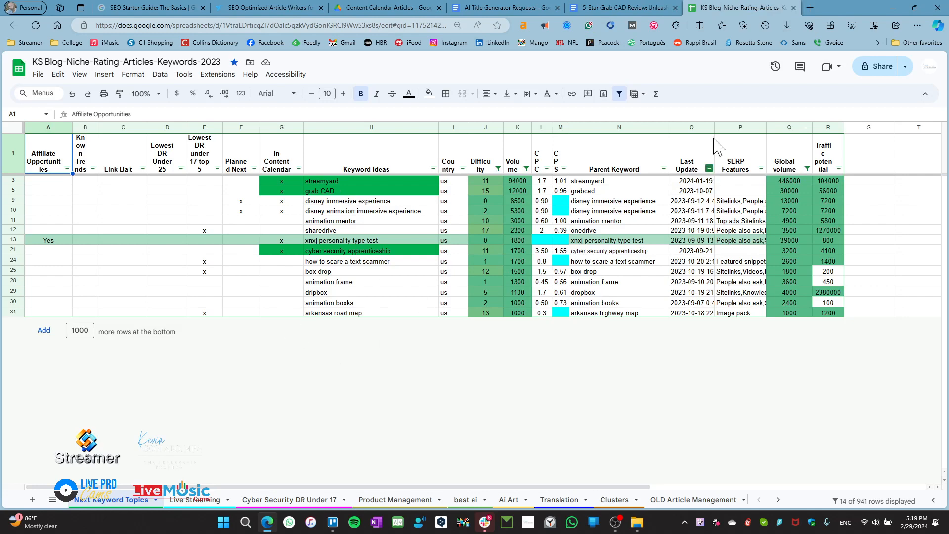
# - Switch to the Grab CAD content brief and set Setup In NeuronWriter to Yes
pyautogui.click(618, 9)
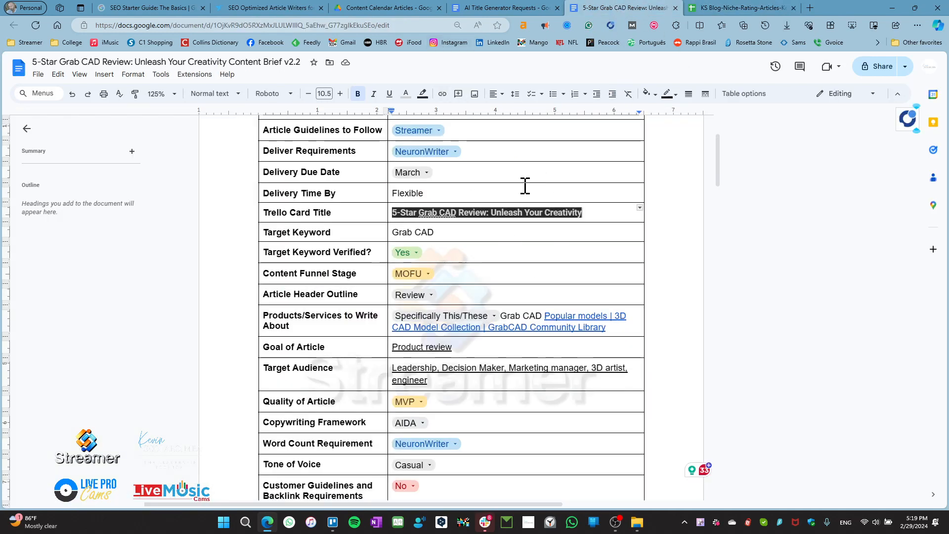
pyautogui.scroll(-3, 409, 370)
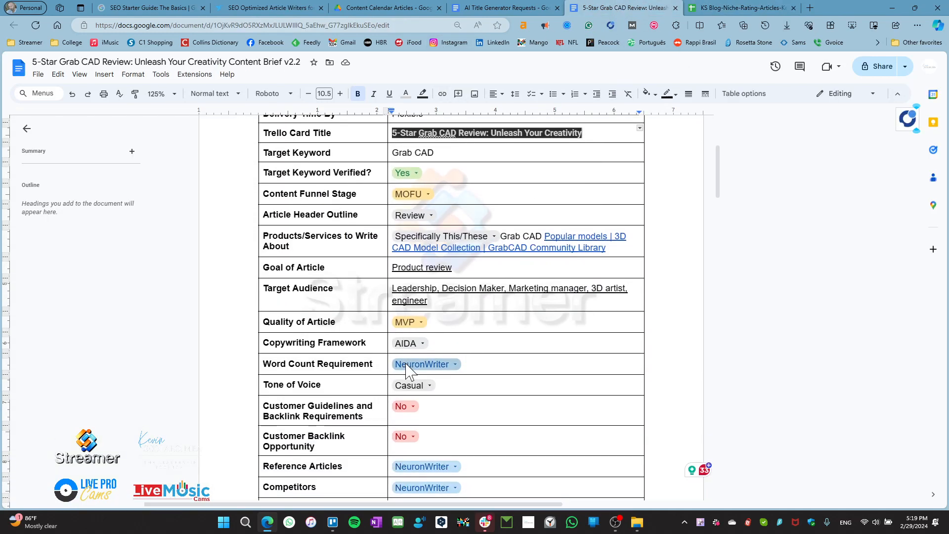
pyautogui.scroll(-5, 405, 370)
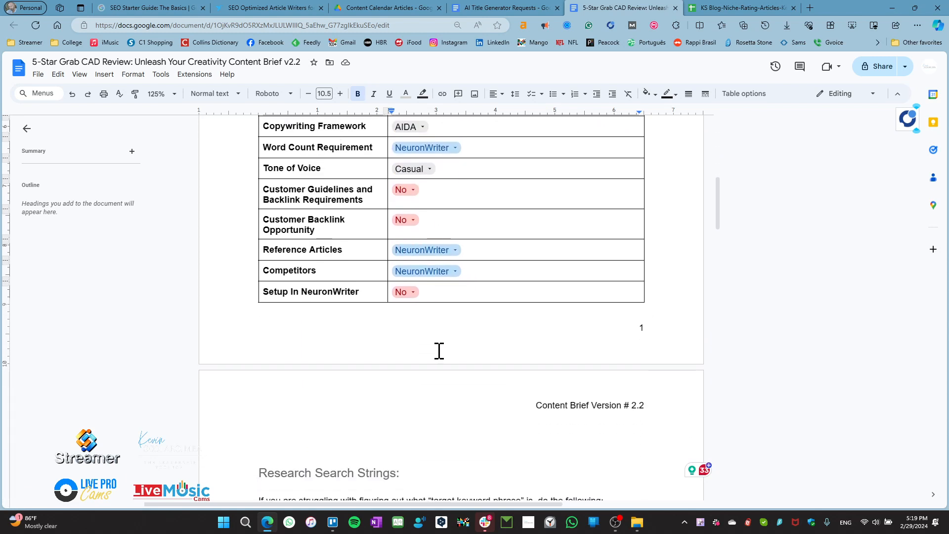
pyautogui.click(413, 292)
pyautogui.click(423, 328)
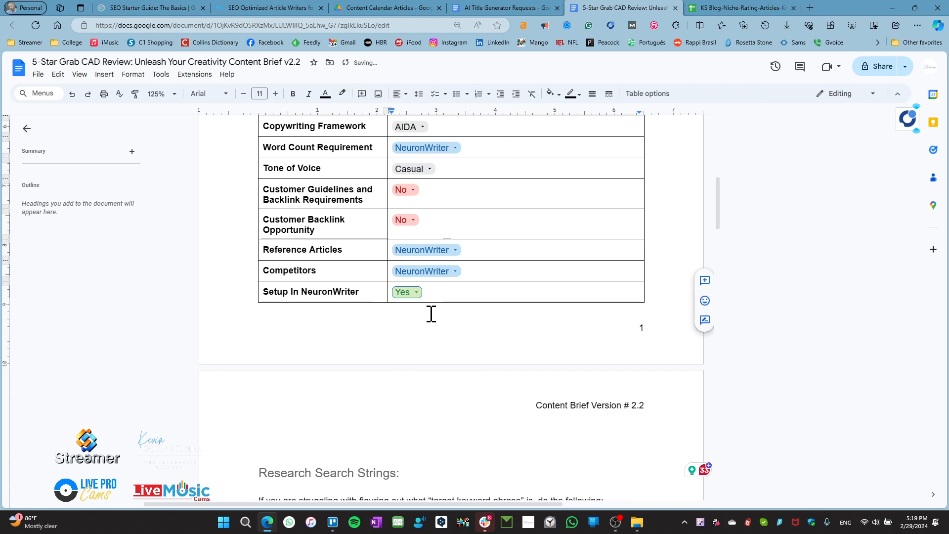
pyautogui.scroll(10, 525, 318)
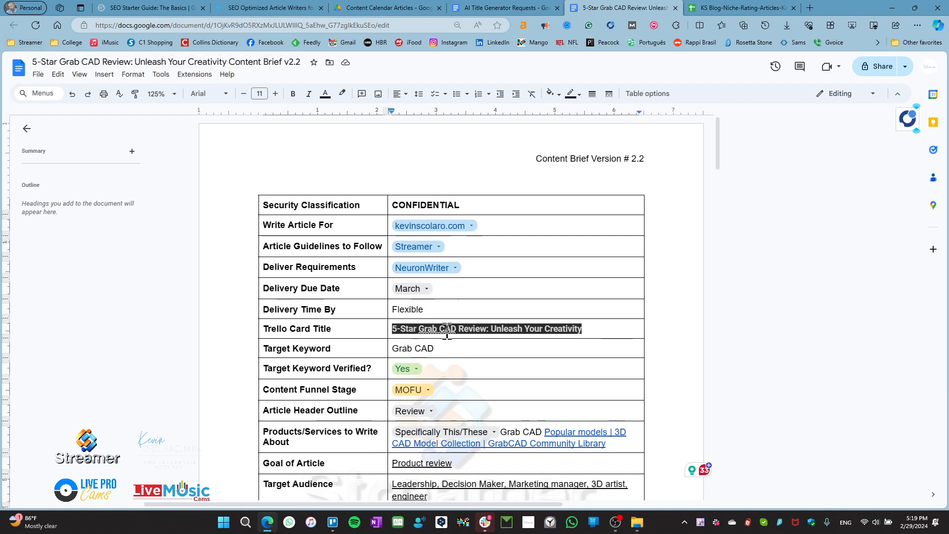
# - Close the content brief, the AI Title Generator Requests document and the keyword spreadsheet
pyautogui.click(675, 8)
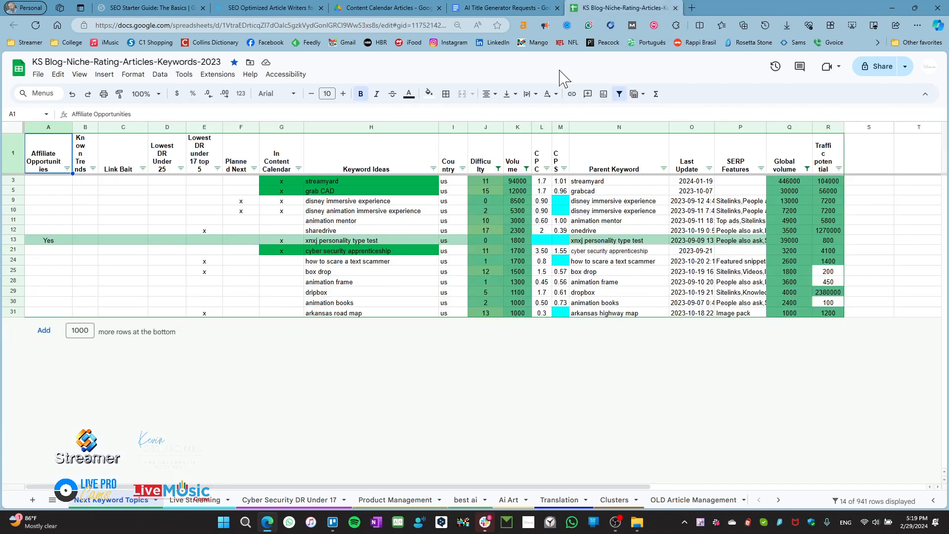
pyautogui.click(514, 8)
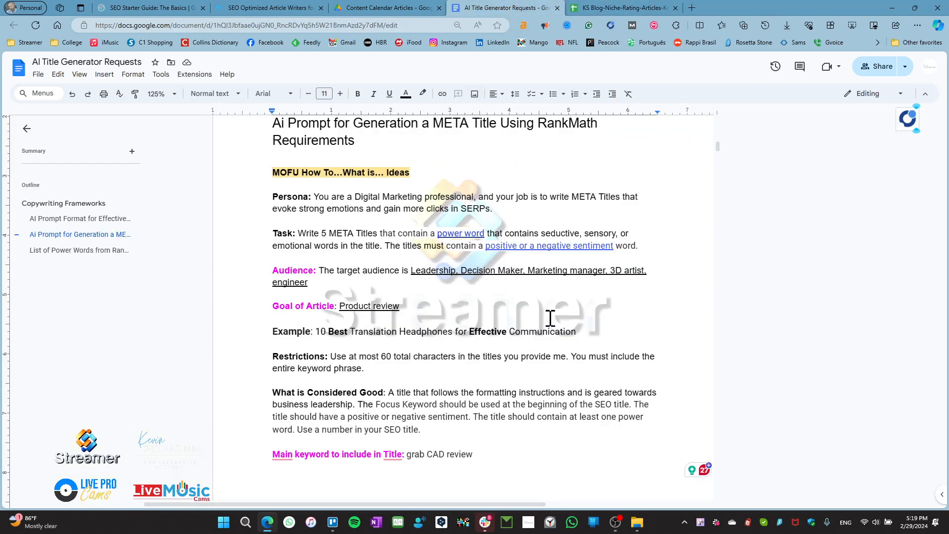
pyautogui.click(557, 8)
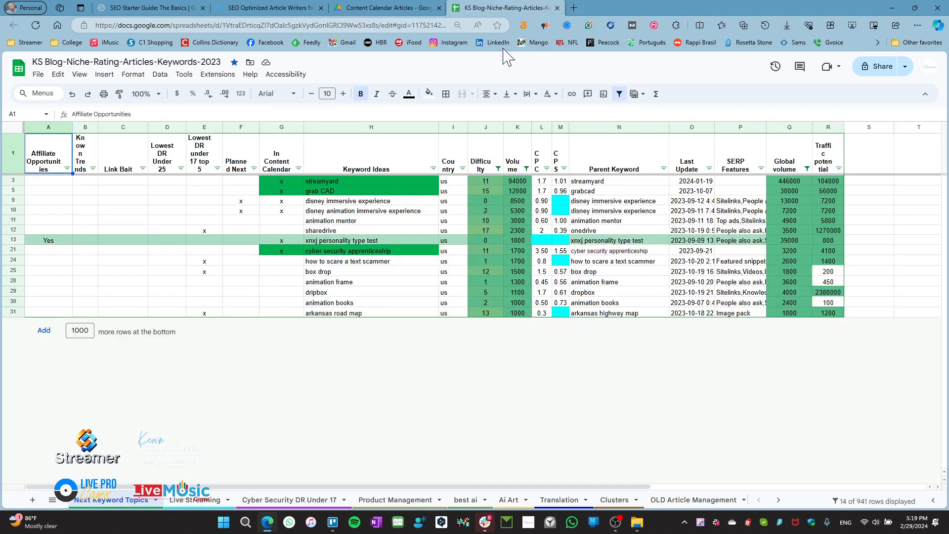
pyautogui.click(556, 8)
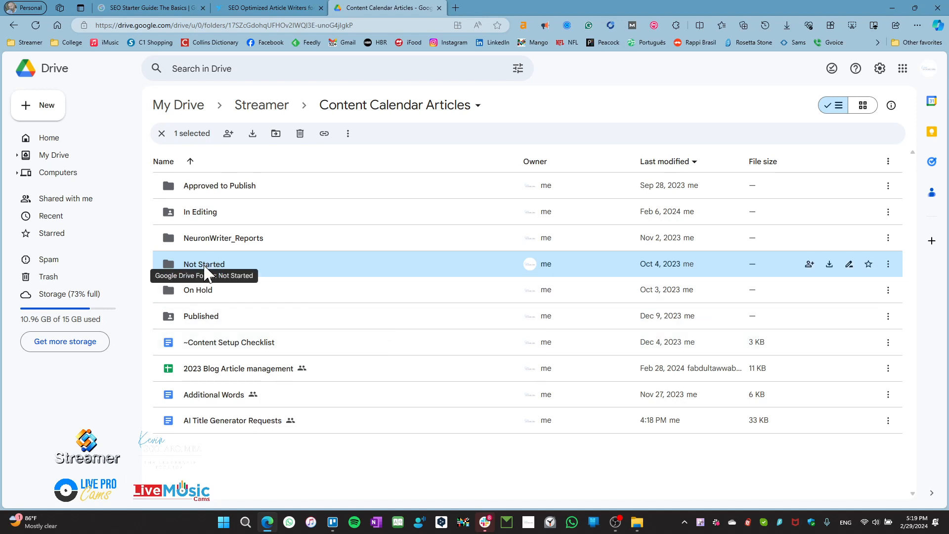
# - Open the Not Started folder and move the 5-Star Grab CAD Review content brief to the Content Calendar Articles folder
pyautogui.click(442, 216)
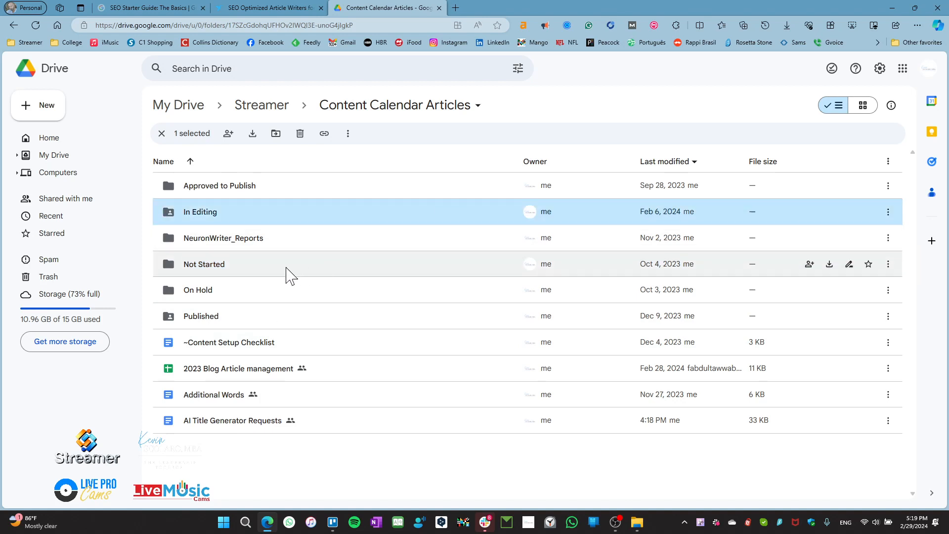
pyautogui.doubleClick(208, 271)
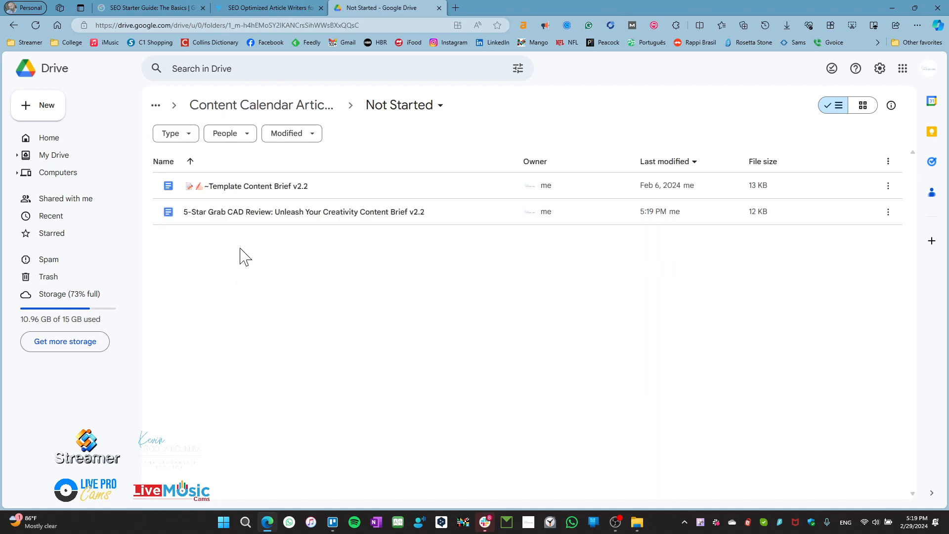
pyautogui.click(273, 216)
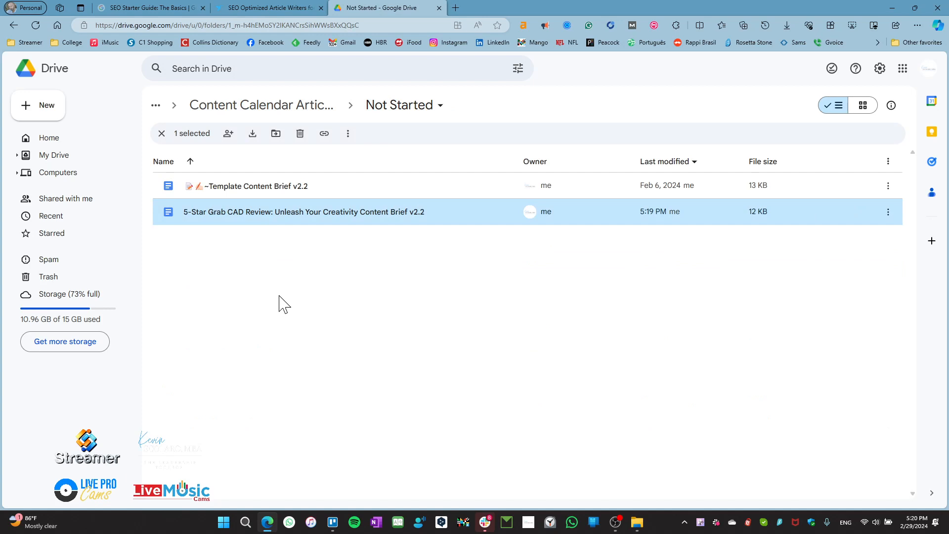
pyautogui.rightClick(256, 212)
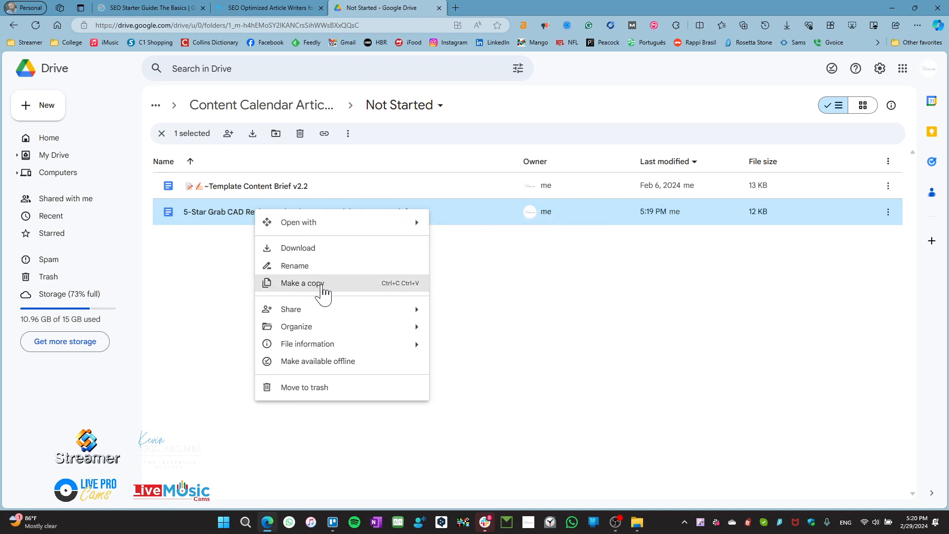
pyautogui.moveTo(328, 329)
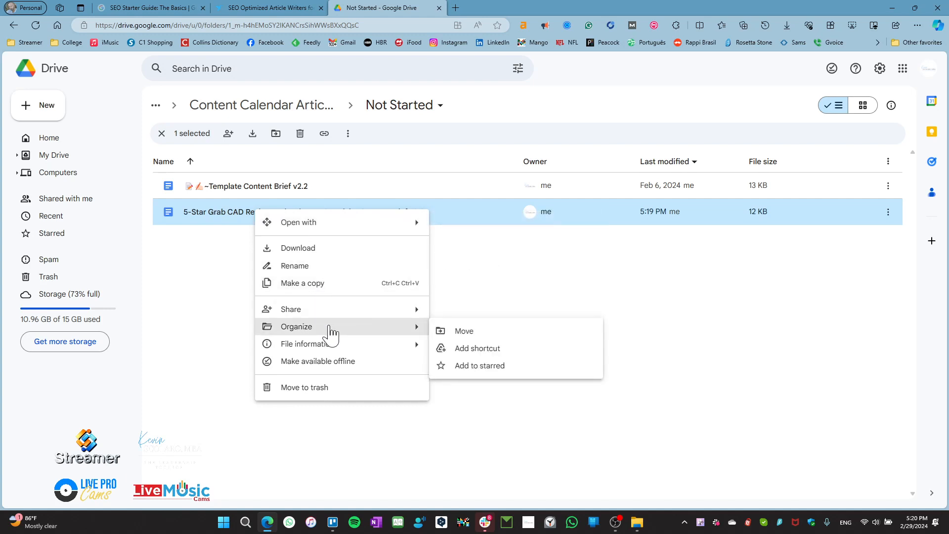
pyautogui.click(476, 334)
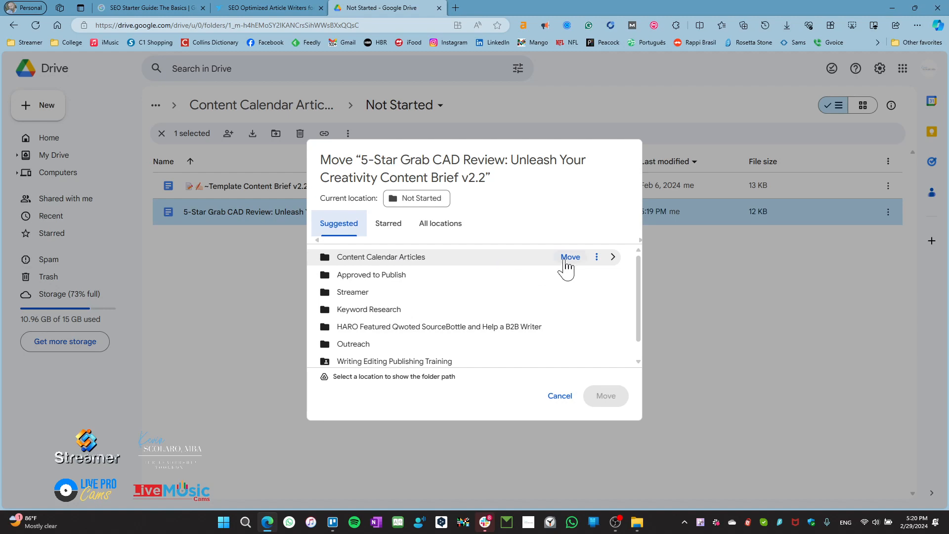
pyautogui.click(568, 257)
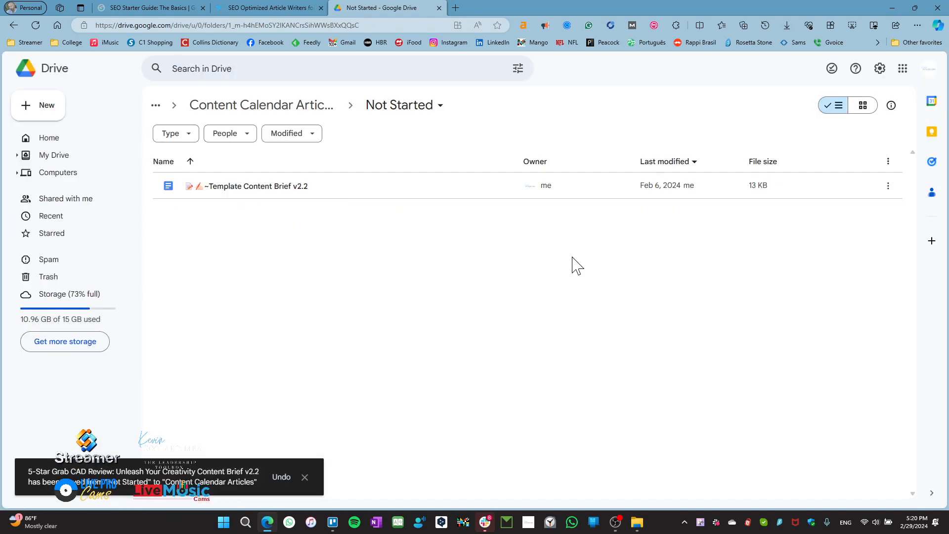
# - Return to the Content Calendar Articles folder, start moving the 5-Star Grab CAD Review brief and check the suggested destinations
pyautogui.click(236, 108)
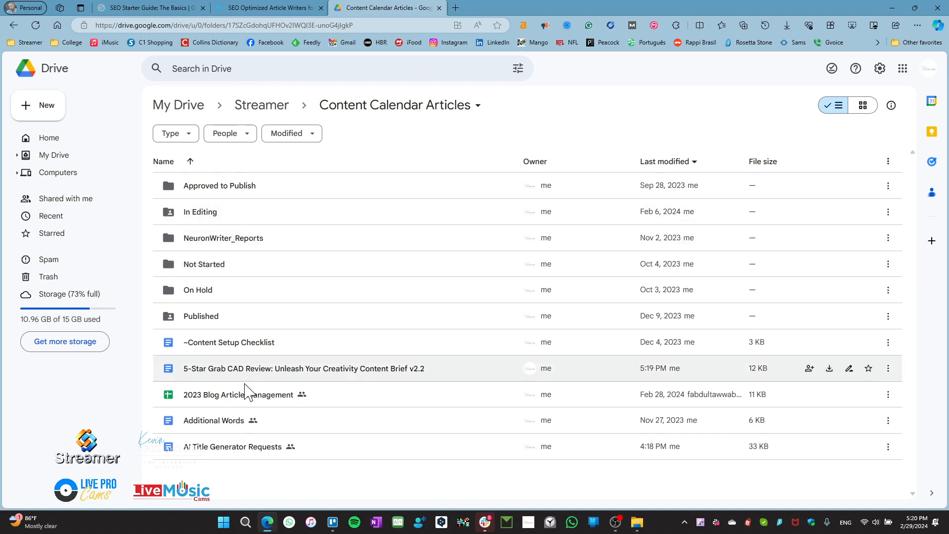
pyautogui.click(270, 374)
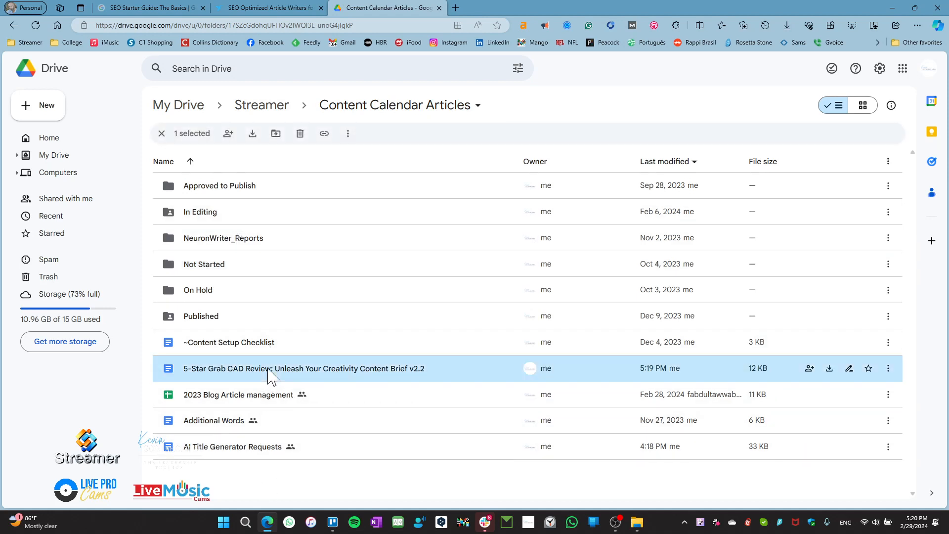
pyautogui.rightClick(260, 371)
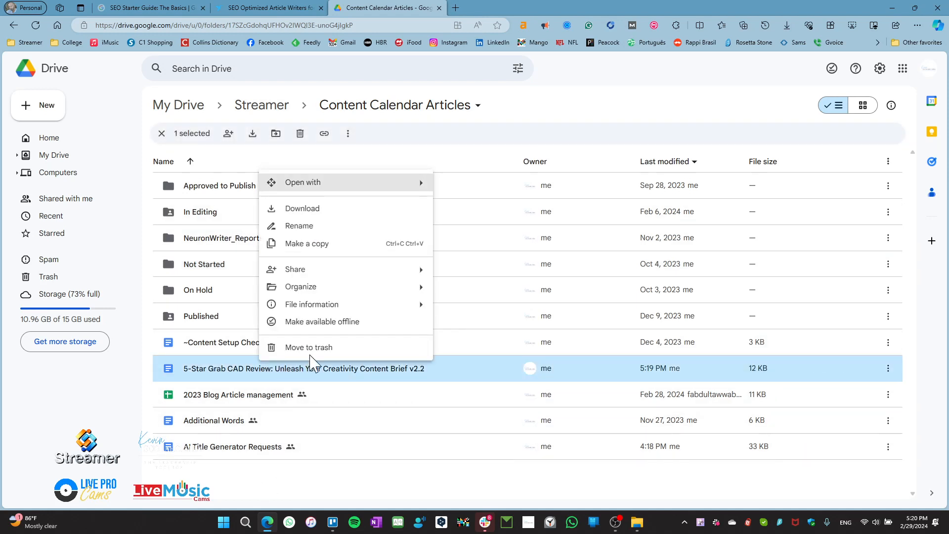
pyautogui.moveTo(413, 295)
pyautogui.click(468, 292)
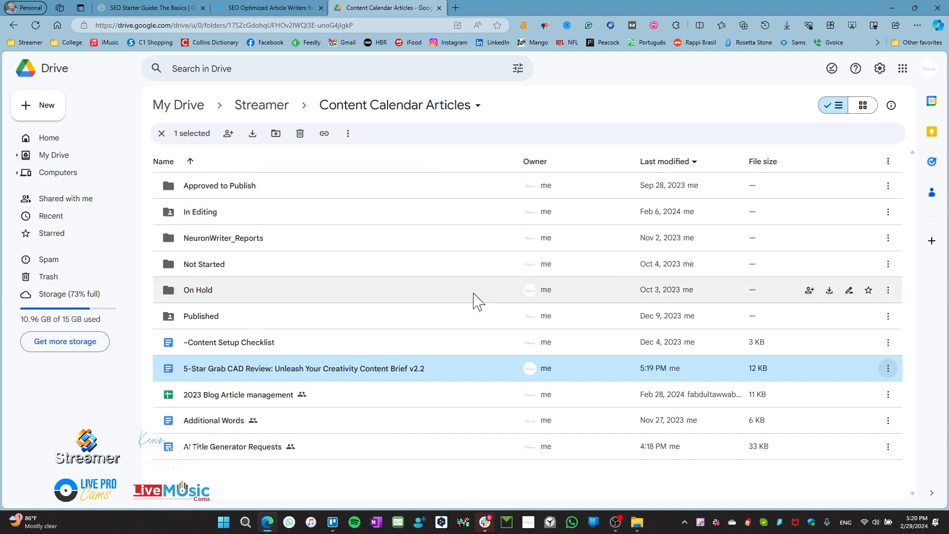
pyautogui.moveTo(399, 260)
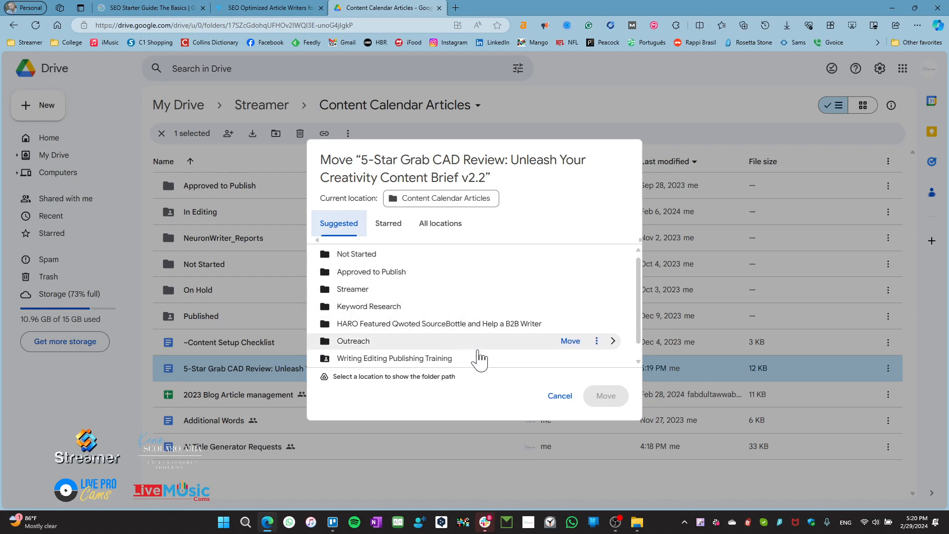
pyautogui.scroll(-1, 478, 359)
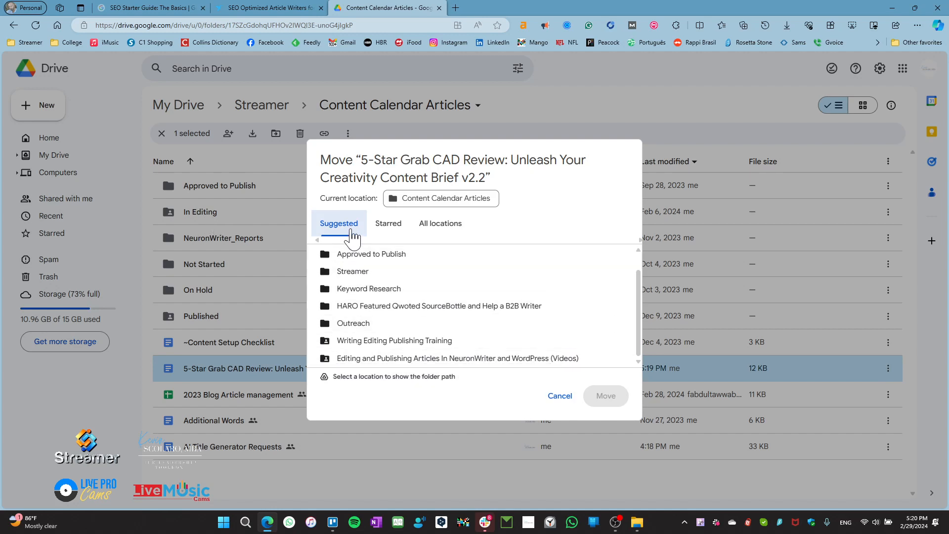
pyautogui.scroll(1, 413, 296)
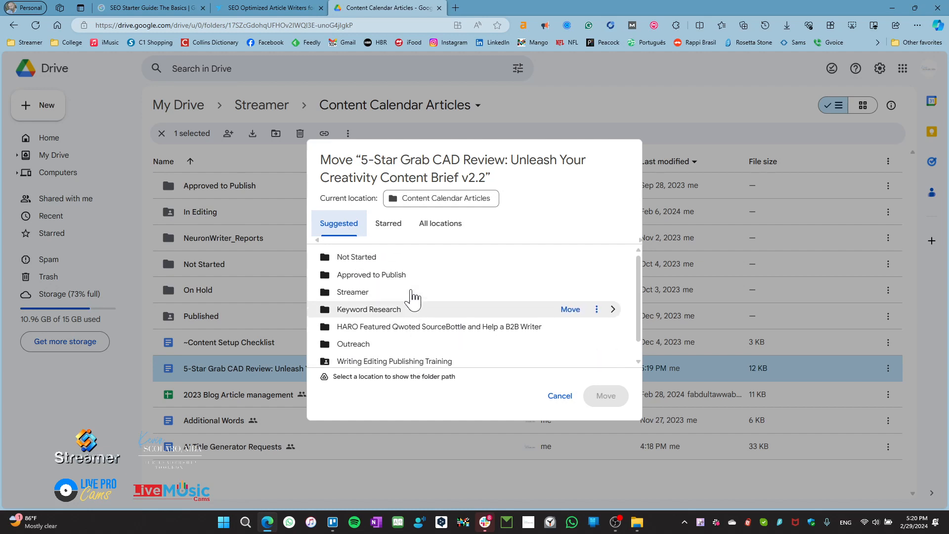
pyautogui.scroll(-1, 414, 296)
pyautogui.scroll(1, 419, 305)
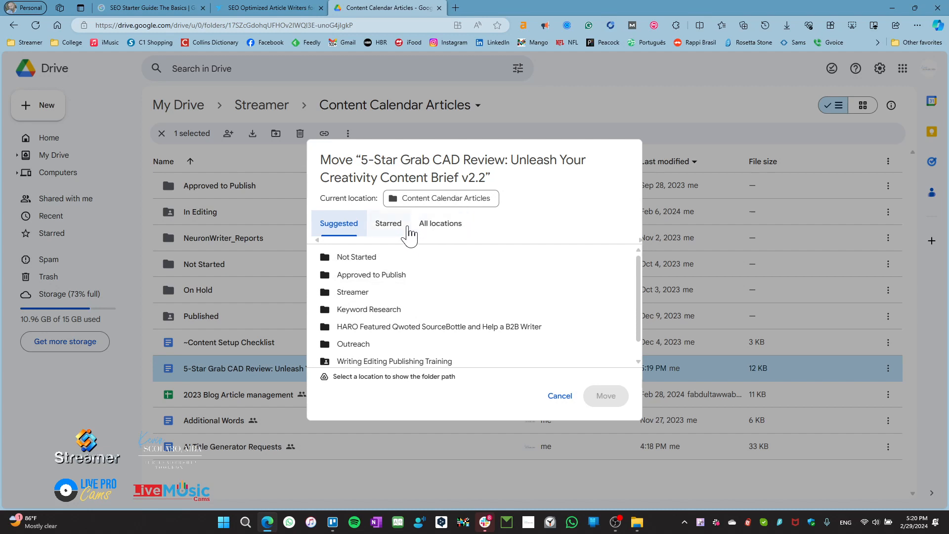
# - Browse all locations to My Drive > Streamer > Content Calendar Articles, move the brief into In Editing and accept the access change
pyautogui.click(451, 231)
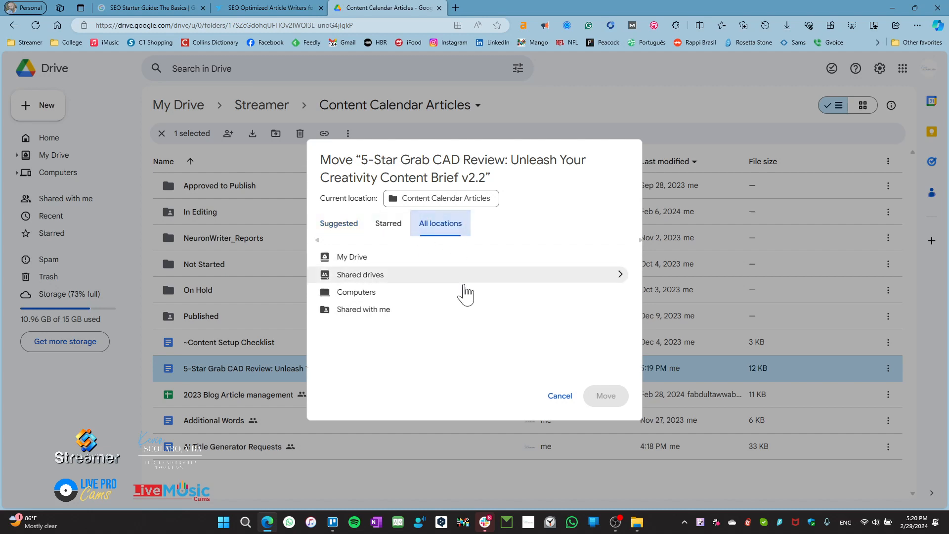
pyautogui.click(350, 259)
pyautogui.click(620, 257)
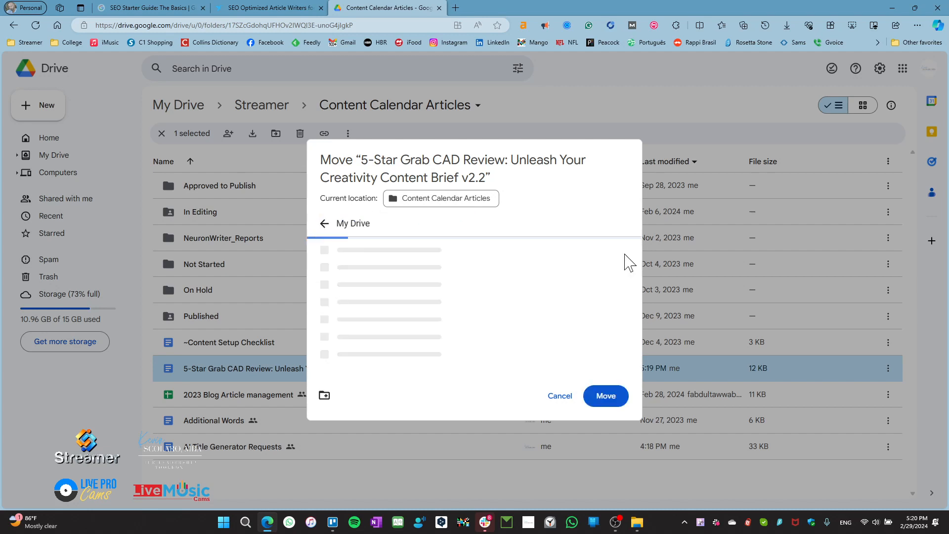
pyautogui.click(613, 250)
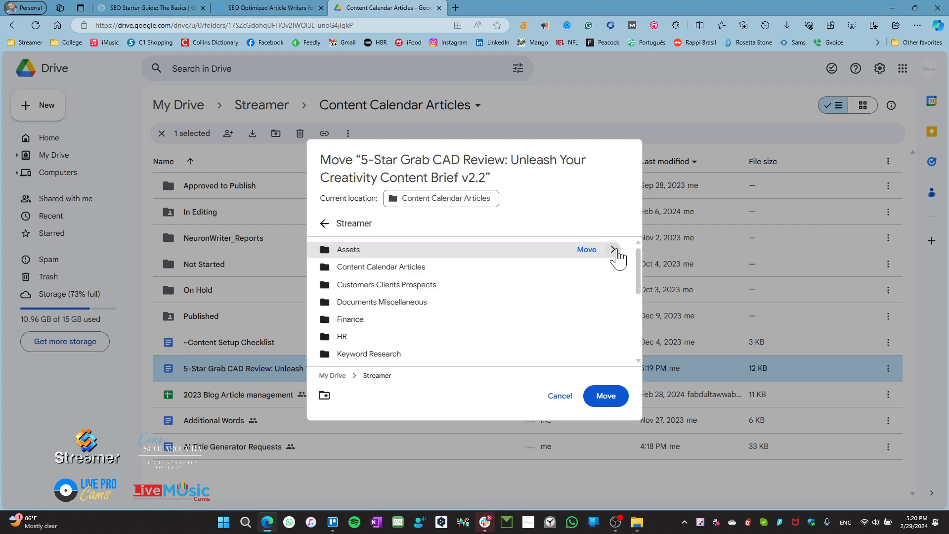
pyautogui.click(484, 269)
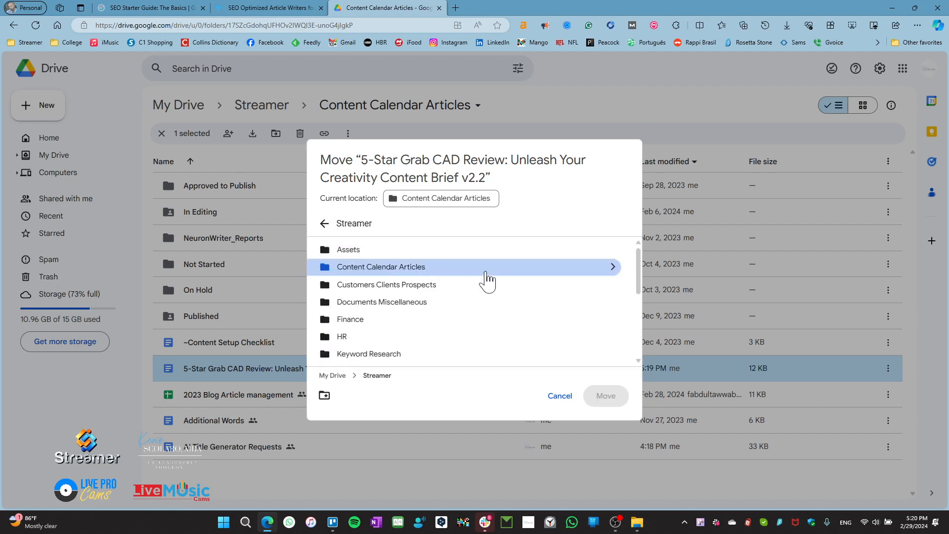
pyautogui.click(613, 269)
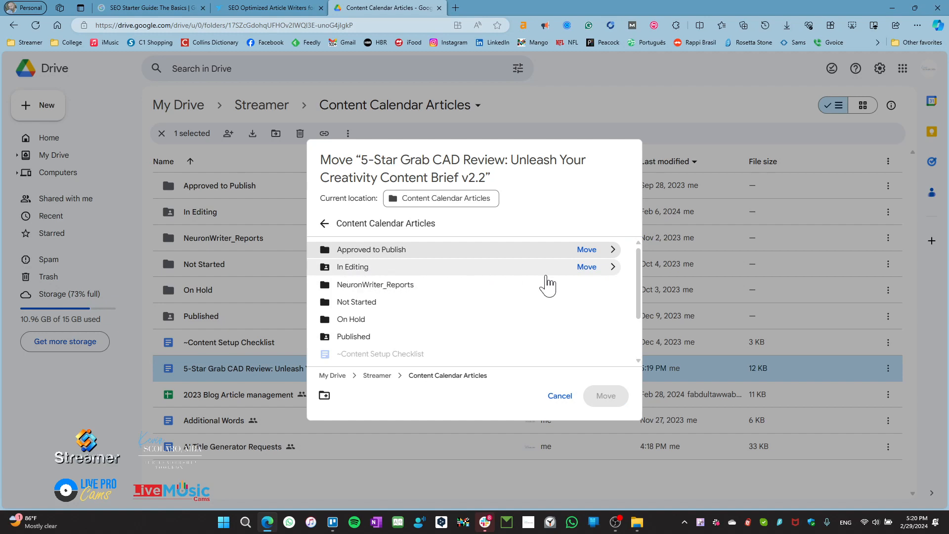
pyautogui.click(586, 267)
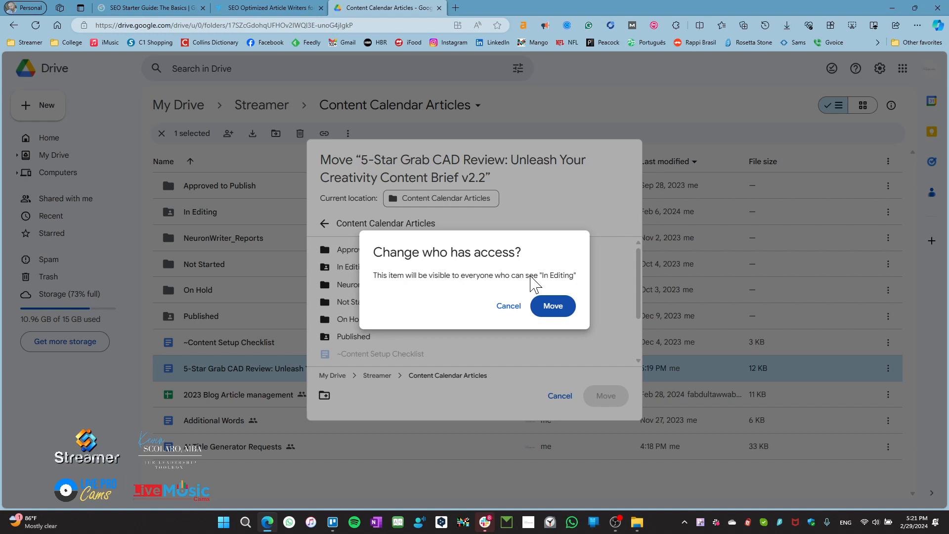
pyautogui.click(554, 304)
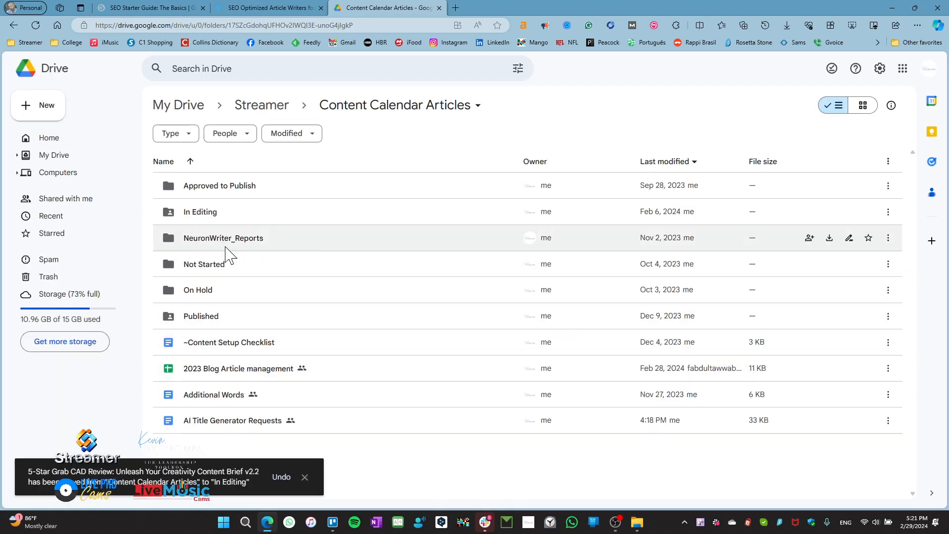
# - Open the In Editing folder and look through its list of content briefs
pyautogui.doubleClick(184, 222)
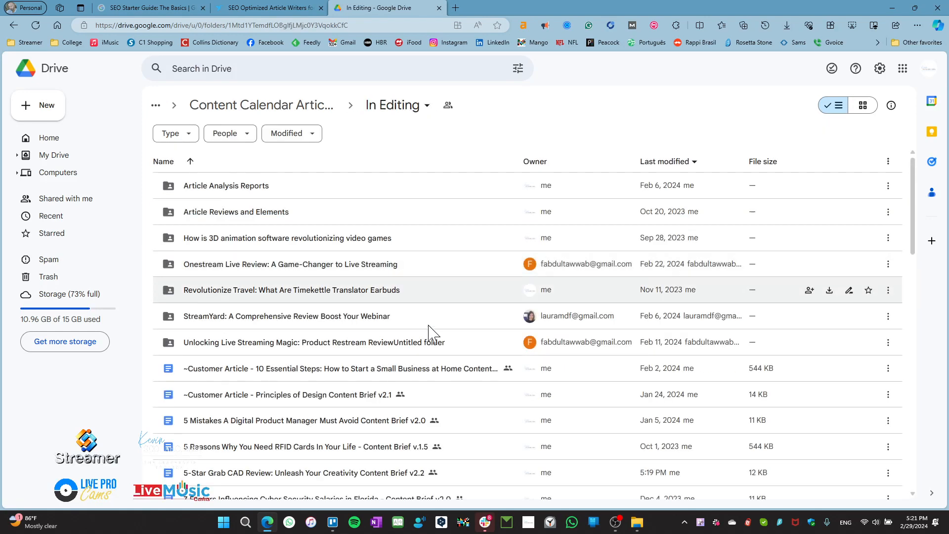
pyautogui.scroll(-2, 319, 368)
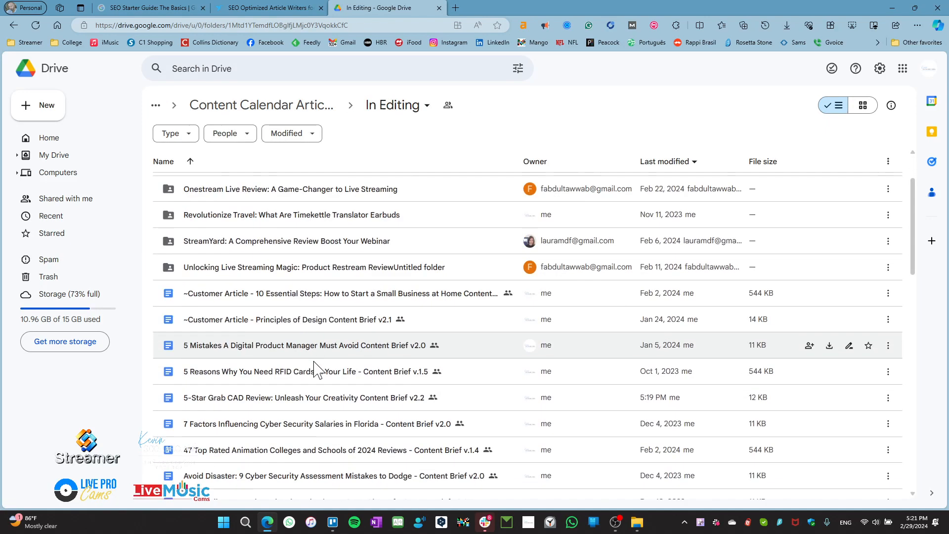
pyautogui.scroll(-10, 316, 371)
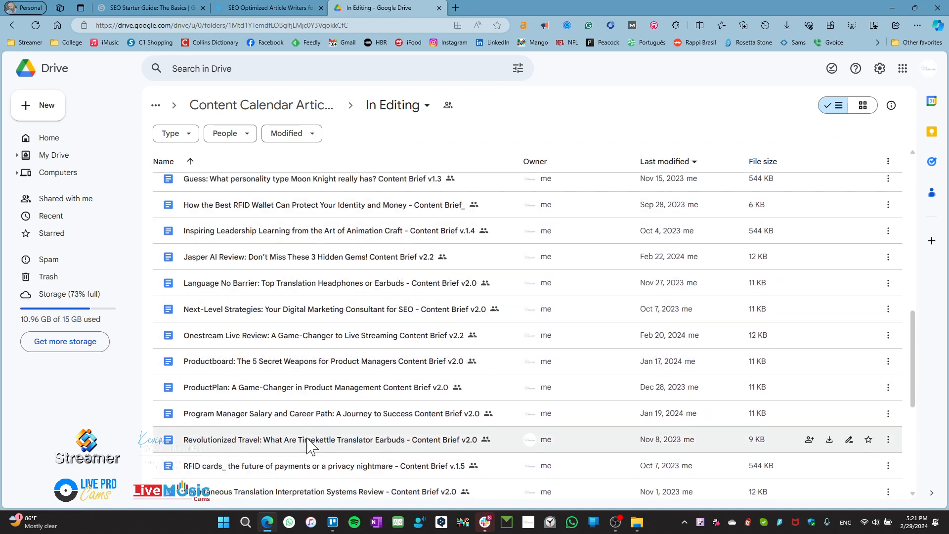
pyautogui.scroll(10, 294, 368)
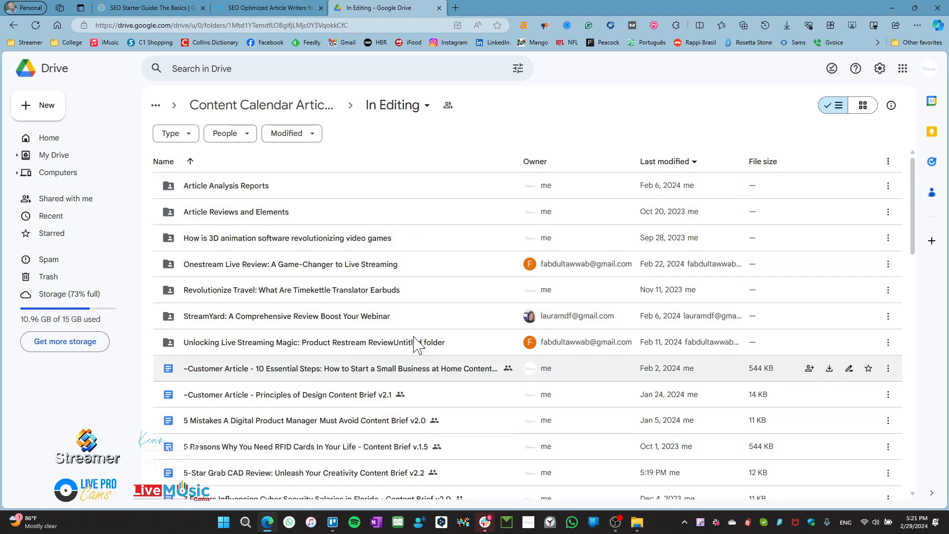
# - Check who has access to the 5-Star Grab CAD Review content brief and return to the Content Calendar Articles folder
pyautogui.scroll(-3, 445, 390)
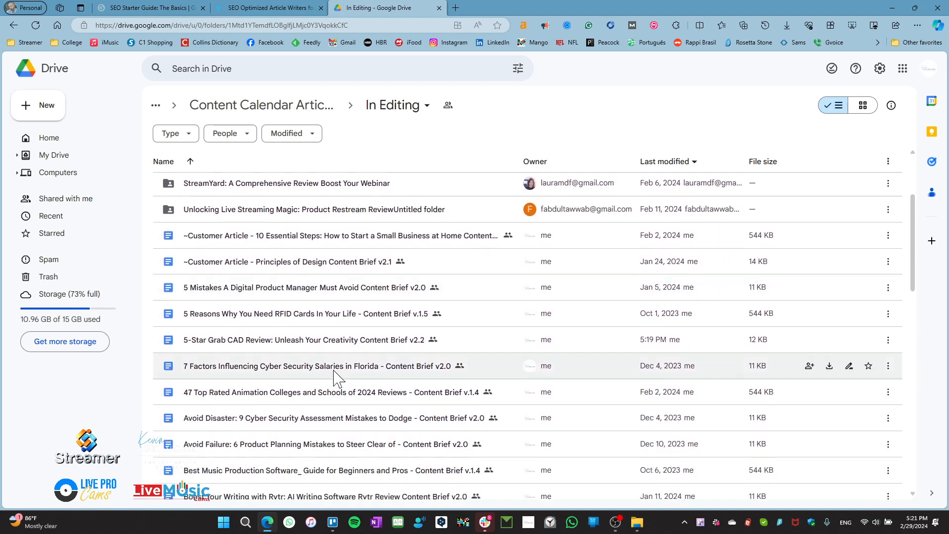
pyautogui.click(261, 344)
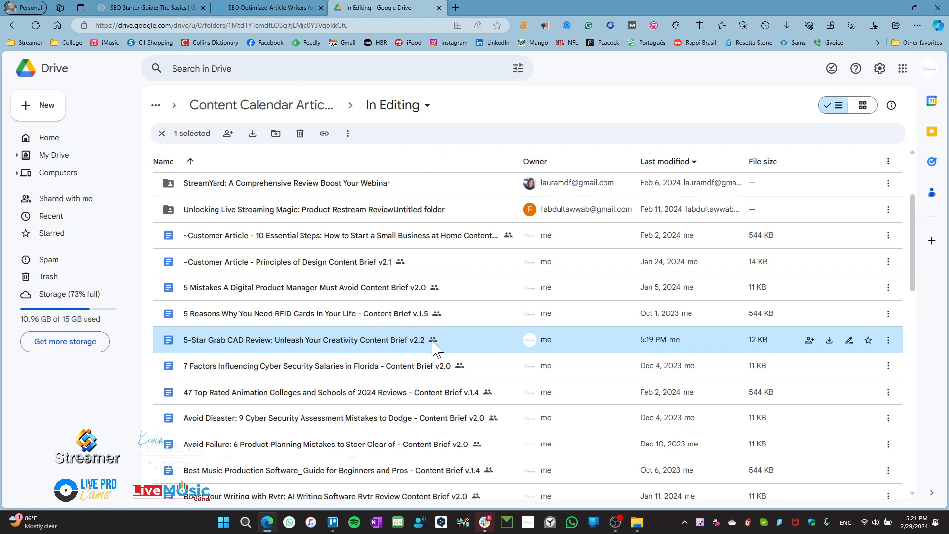
pyautogui.click(809, 341)
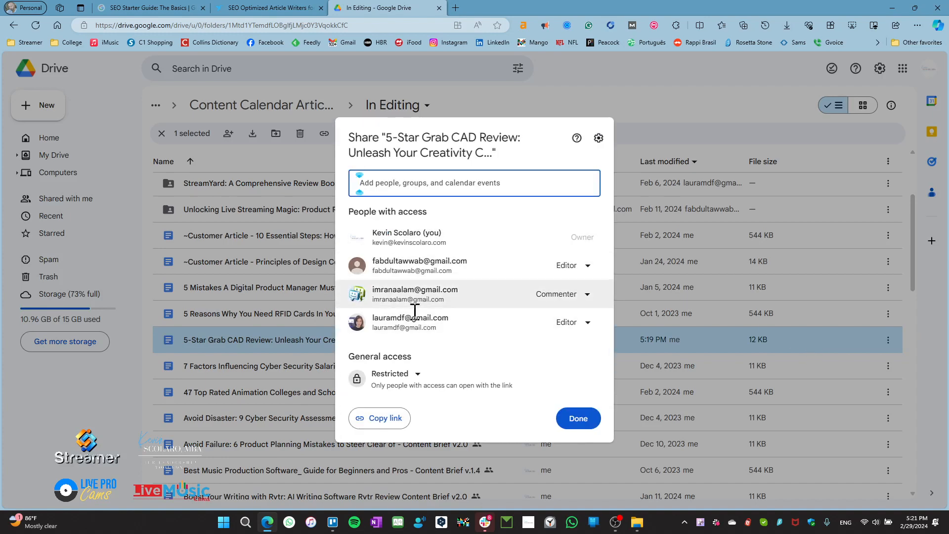
pyautogui.click(578, 419)
pyautogui.scroll(3, 346, 287)
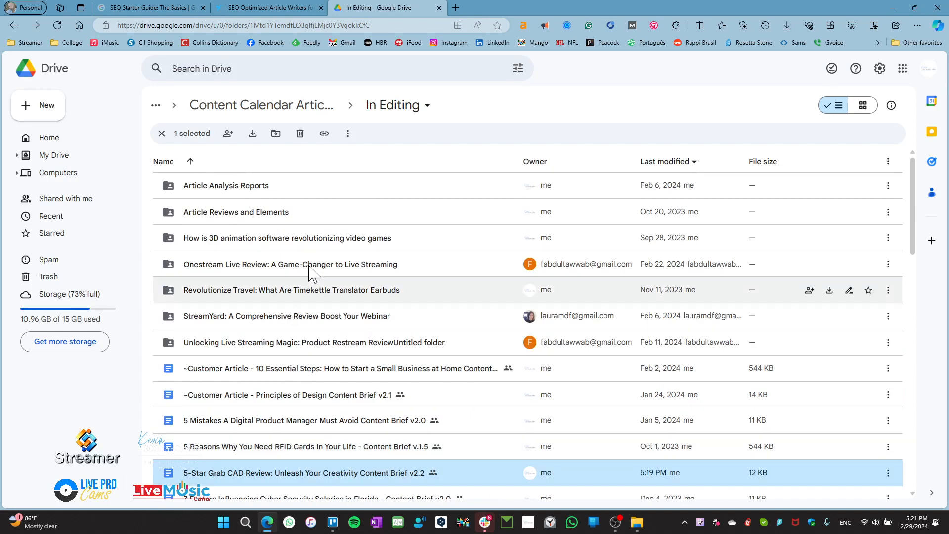
pyautogui.scroll(-2, 307, 247)
pyautogui.click(282, 105)
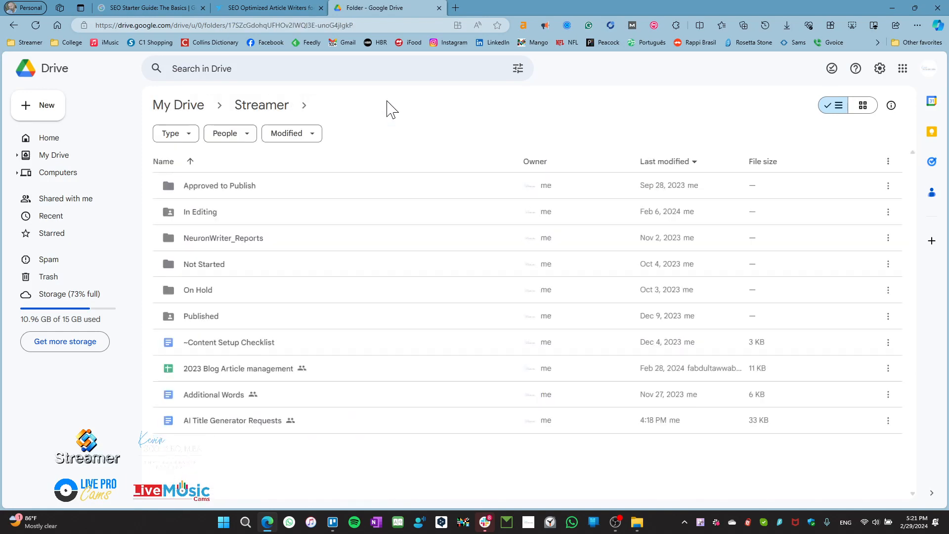
# - Switch to Trello and review the description, attachments and Keyword Research checklist on the 5-Star Grab CAD Review card
pyautogui.click(333, 522)
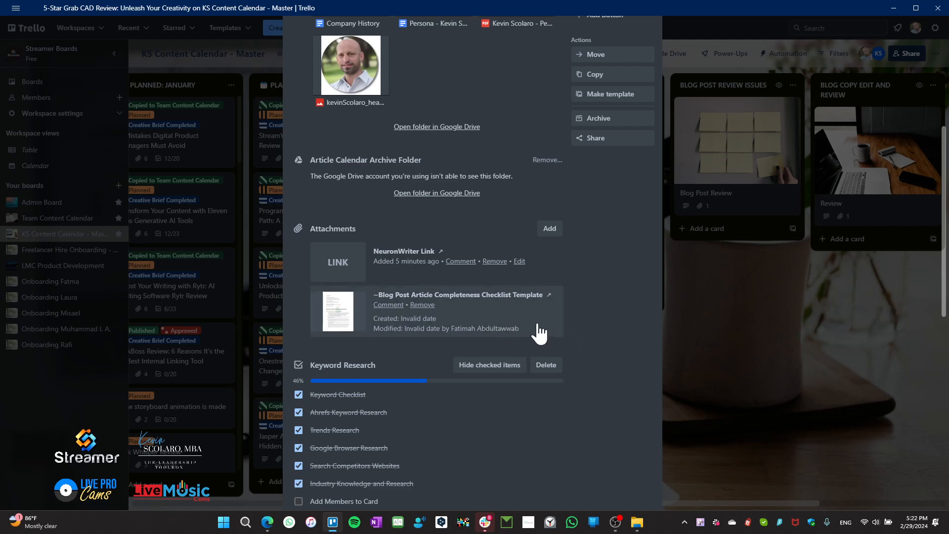
pyautogui.scroll(5, 496, 329)
pyautogui.scroll(2, 496, 326)
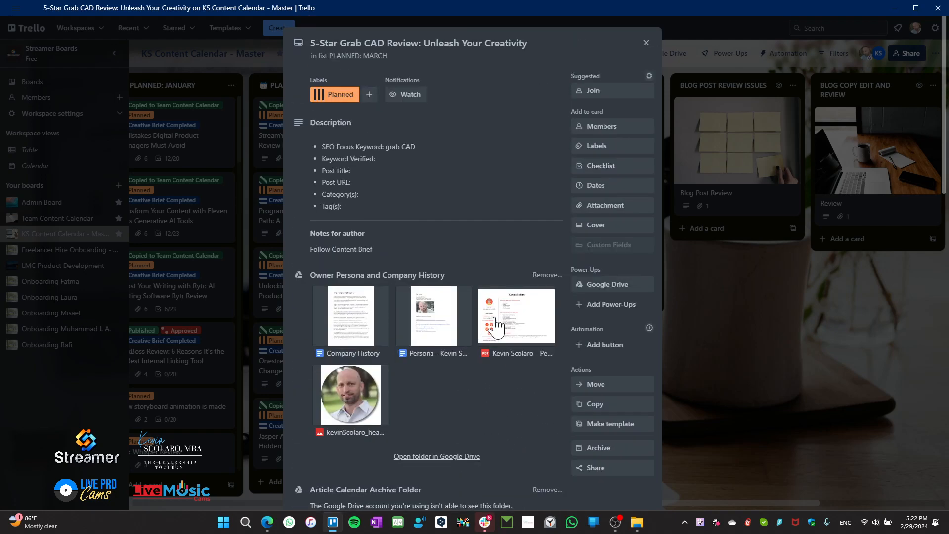
pyautogui.scroll(-7, 512, 418)
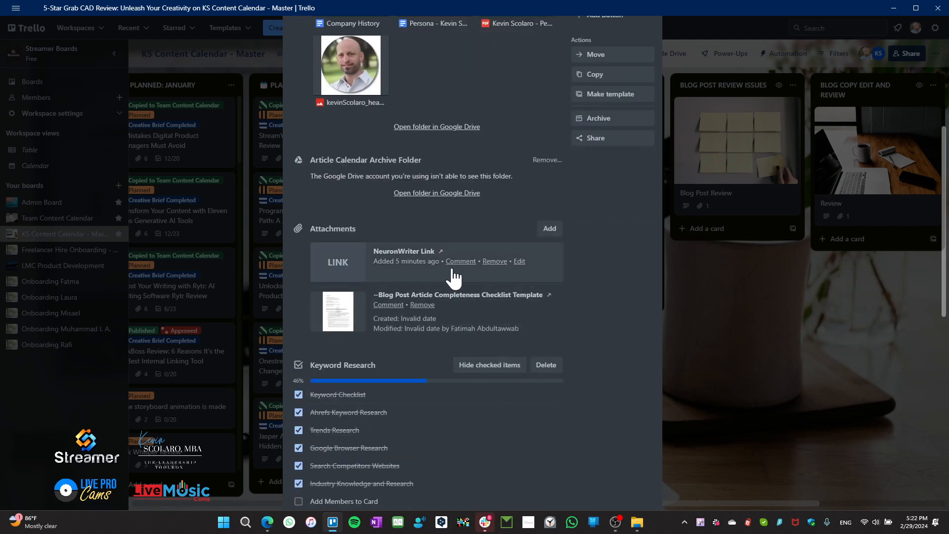
pyautogui.scroll(7, 583, 292)
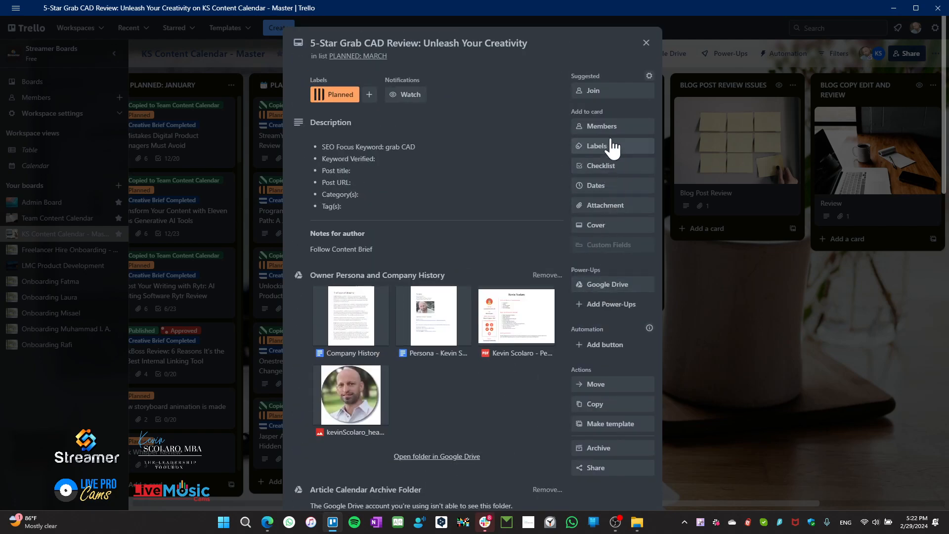
# - Try to attach an existing Google Drive file to the 5-Star Grab CAD Review card
pyautogui.click(618, 284)
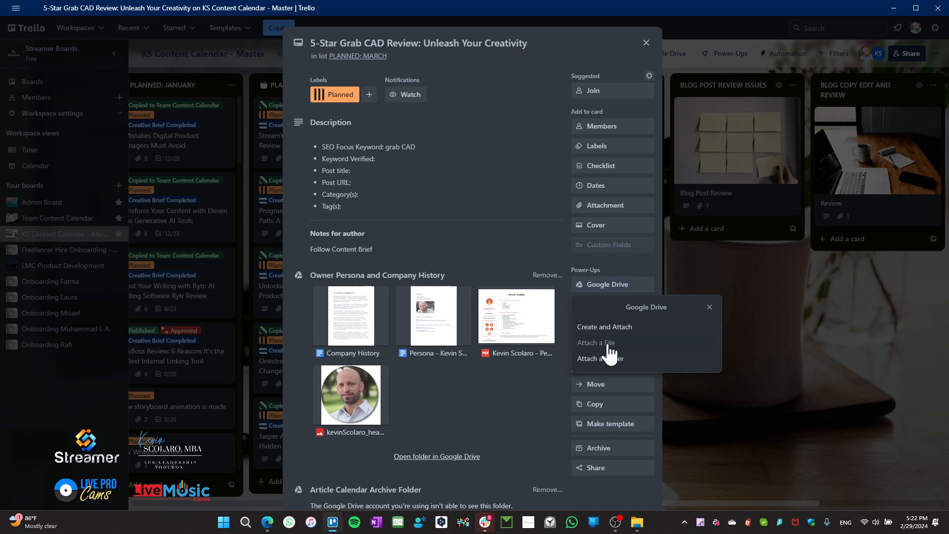
pyautogui.click(609, 346)
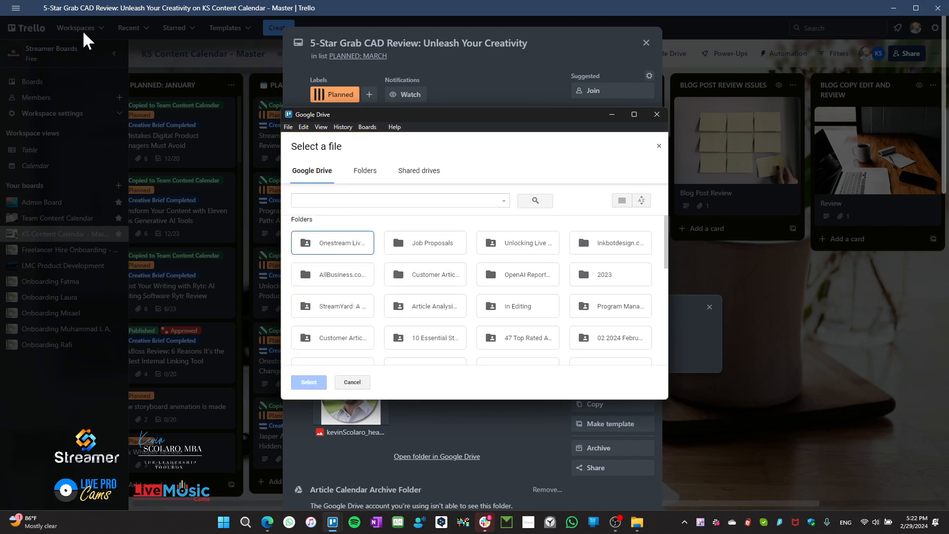
pyautogui.moveTo(47, 7); pyautogui.dragTo(113, 9)
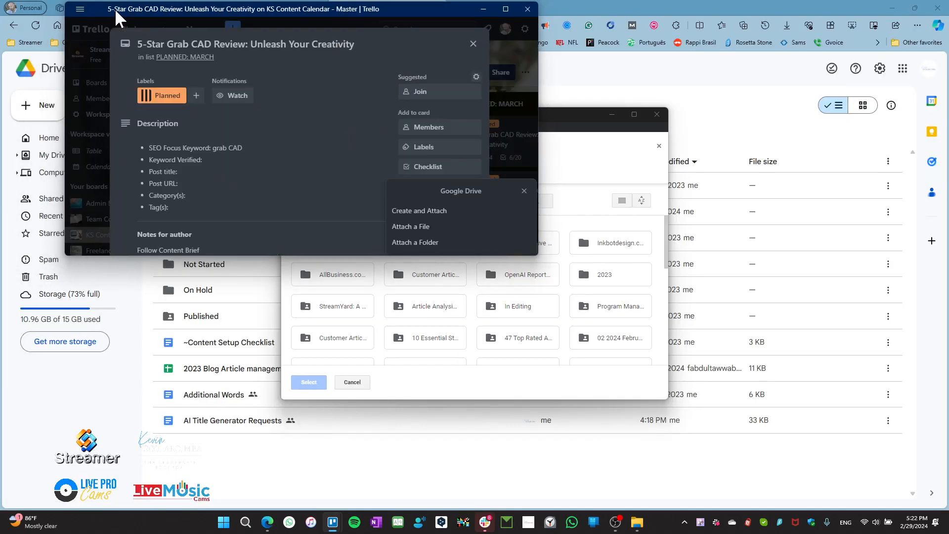
pyautogui.doubleClick(115, 7)
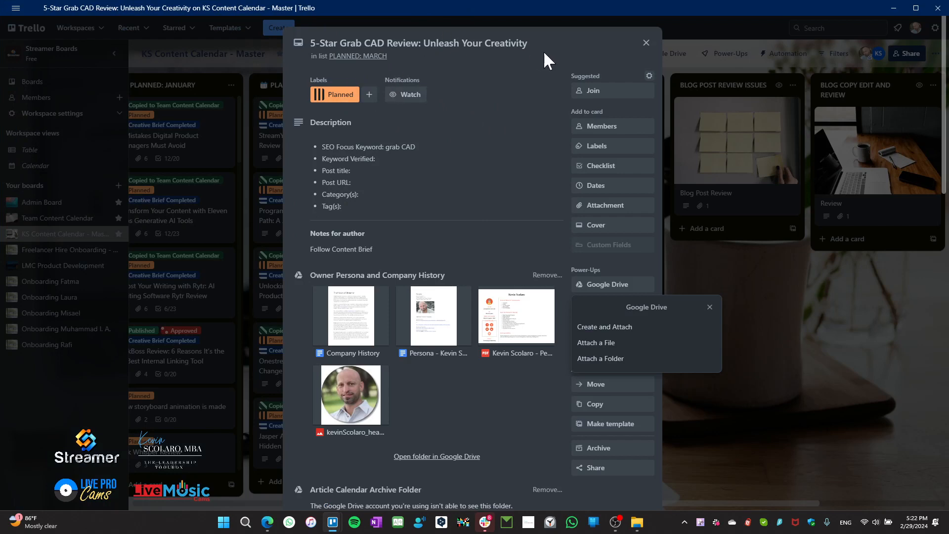
pyautogui.moveTo(544, 49); pyautogui.dragTo(285, 35)
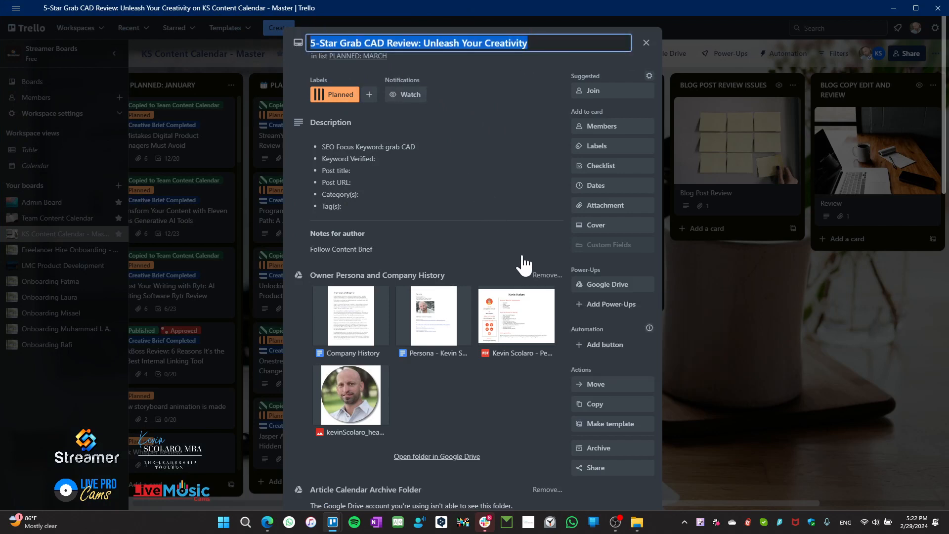
pyautogui.click(619, 291)
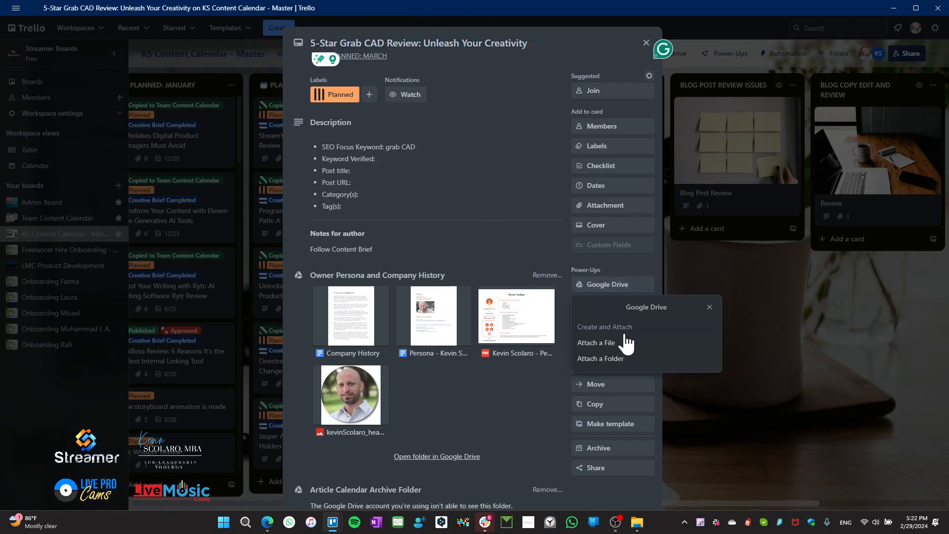
pyautogui.click(625, 336)
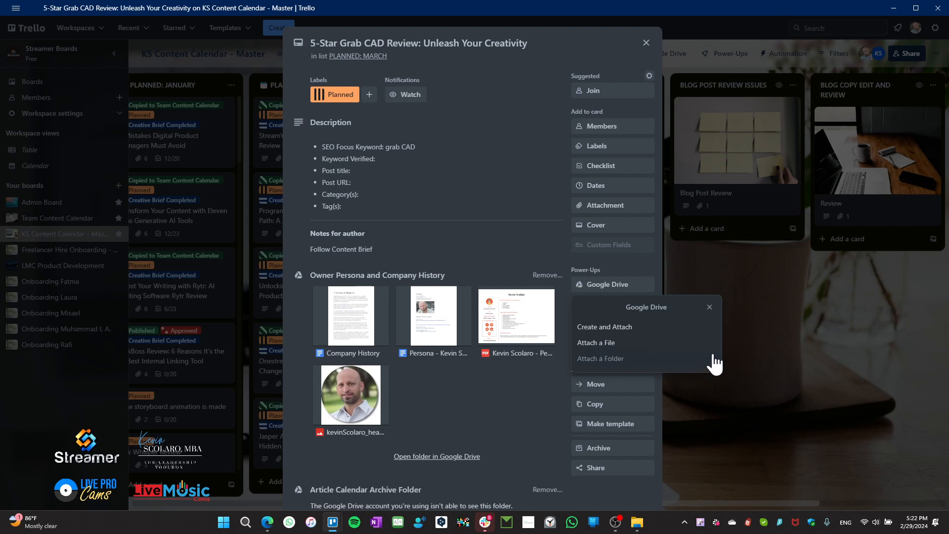
pyautogui.click(709, 307)
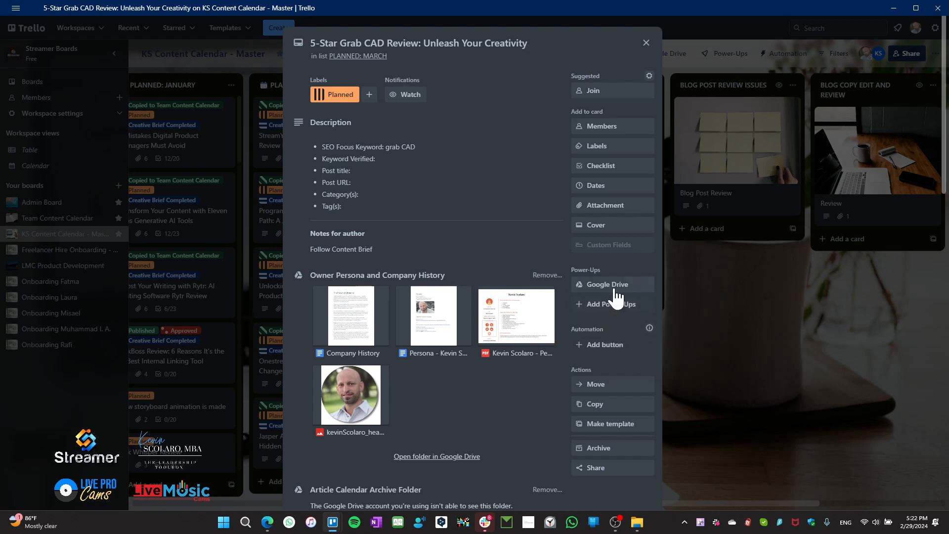
pyautogui.click(601, 284)
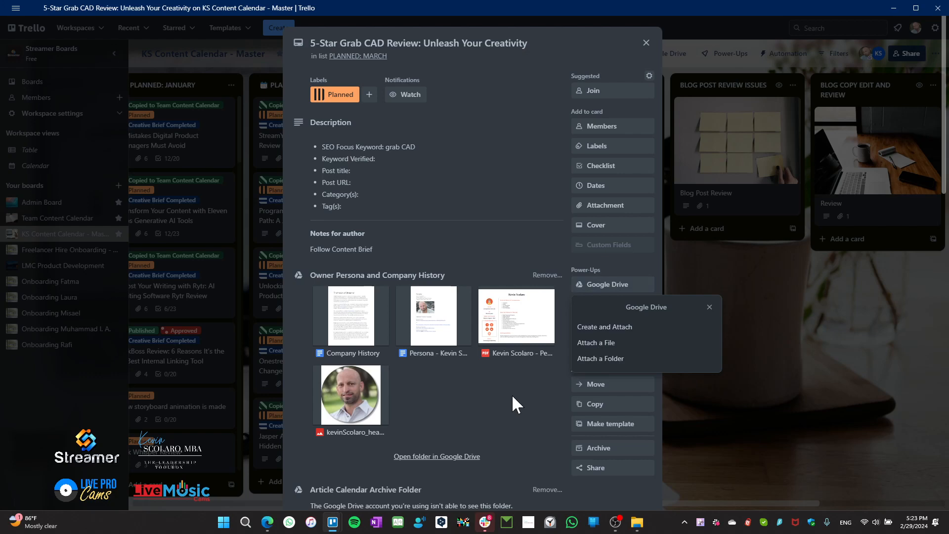
pyautogui.scroll(-7, 464, 387)
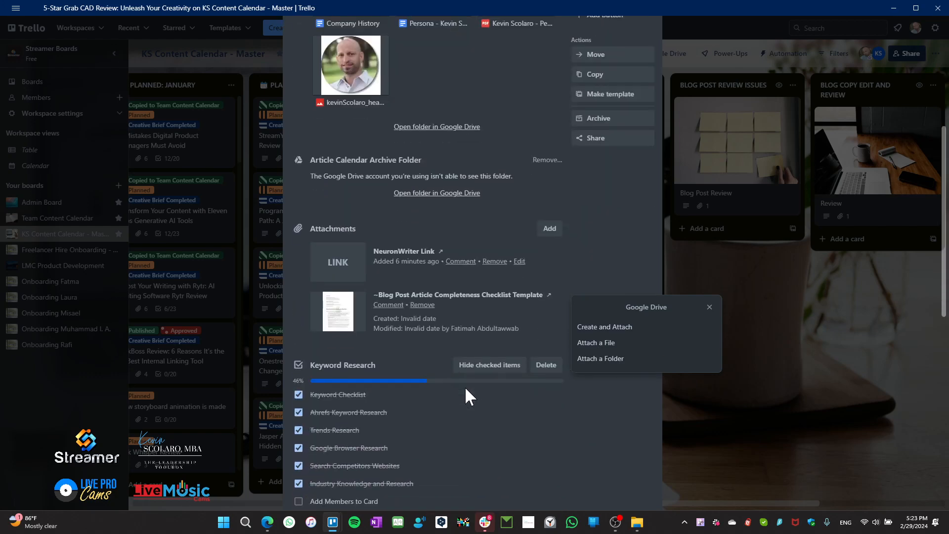
pyautogui.click(709, 307)
pyautogui.scroll(7, 641, 284)
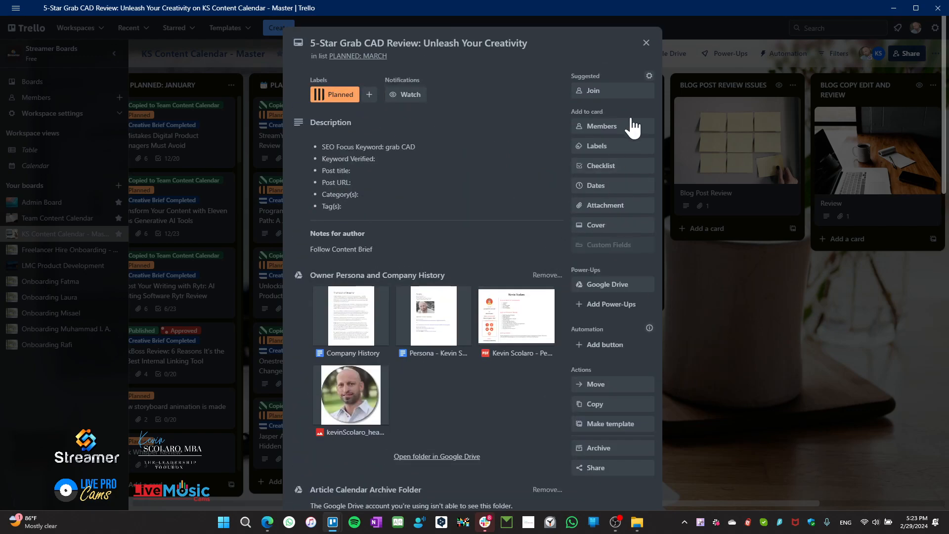
# - Reopen the 5-Star Grab CAD Review card and retry attaching a file through the Google Drive power-up
pyautogui.click(646, 43)
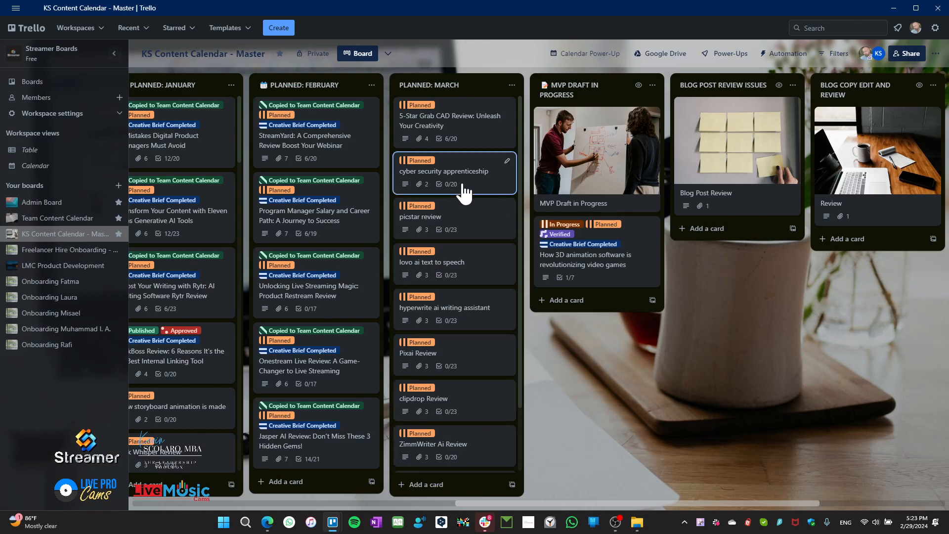
pyautogui.click(459, 127)
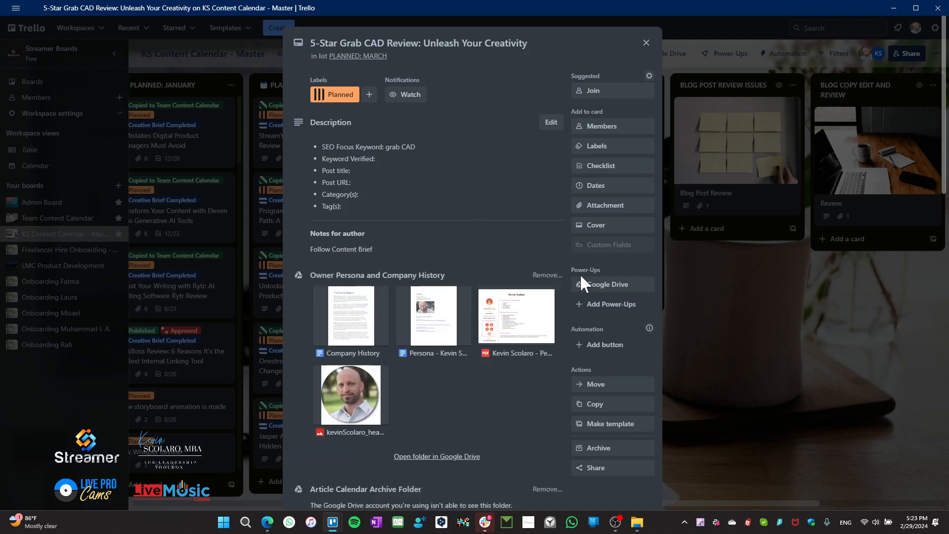
pyautogui.click(618, 292)
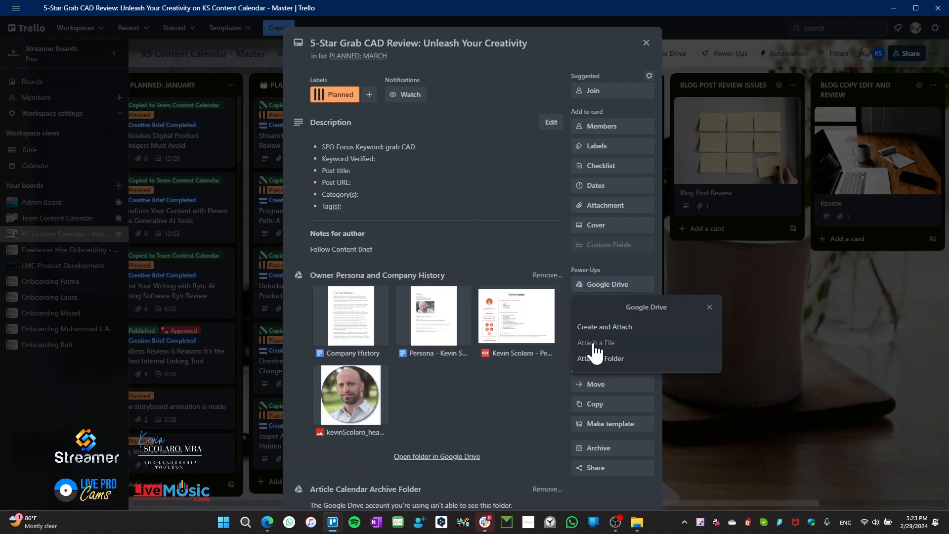
pyautogui.click(485, 390)
pyautogui.scroll(-5, 499, 390)
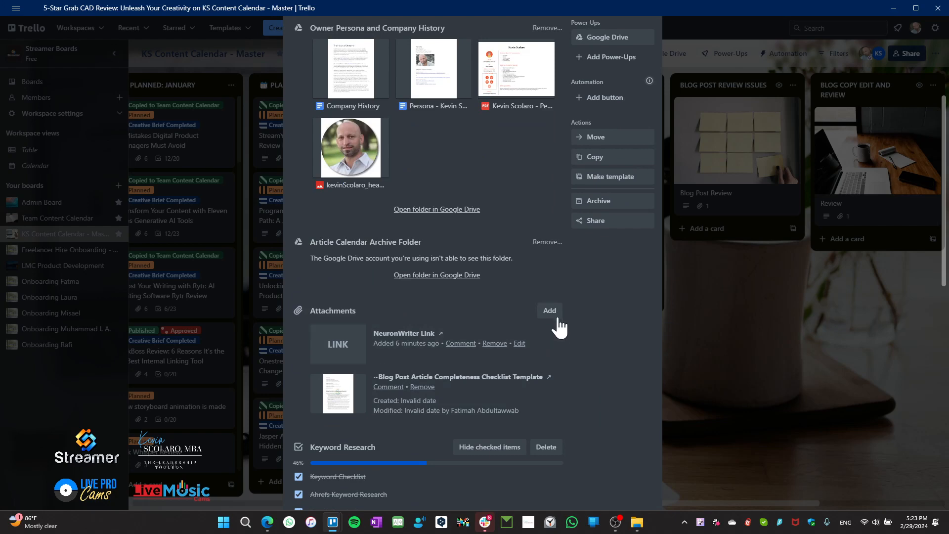
pyautogui.click(555, 311)
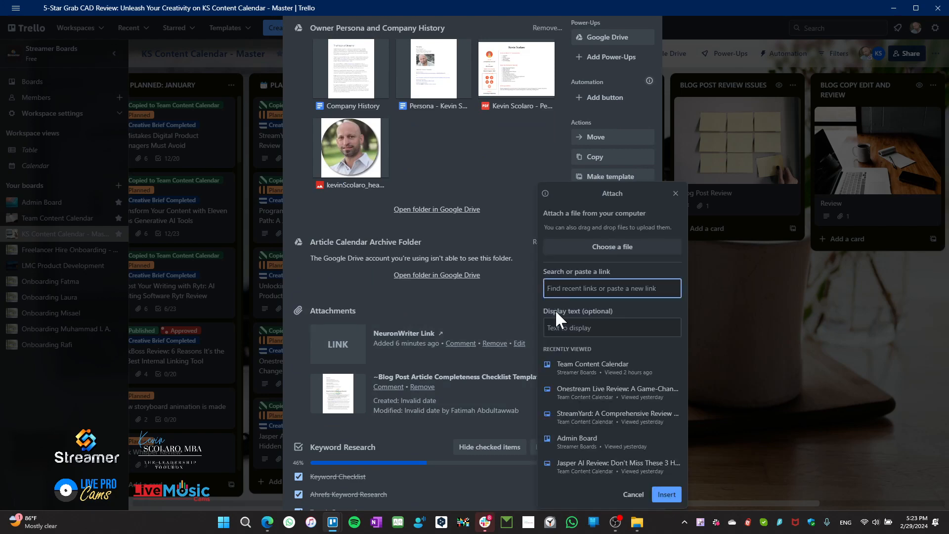
pyautogui.click(610, 245)
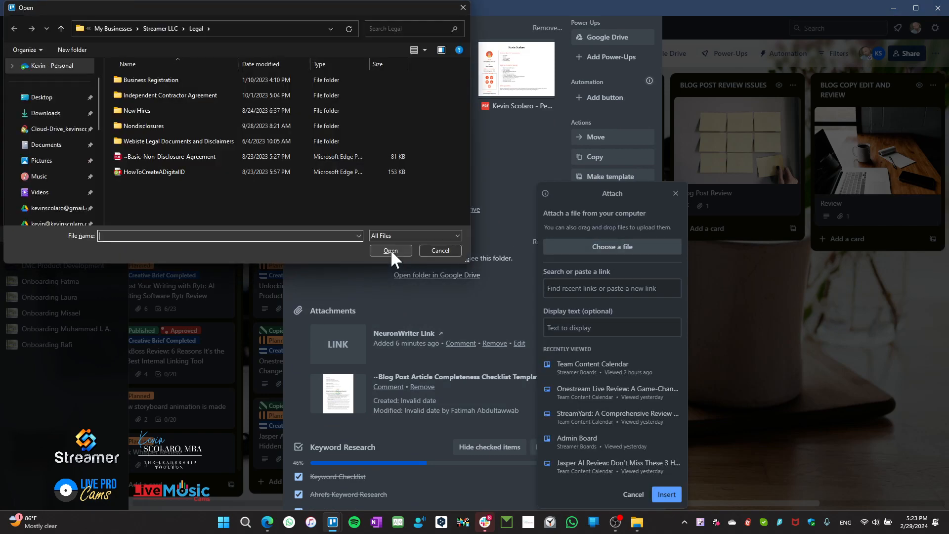
pyautogui.click(445, 250)
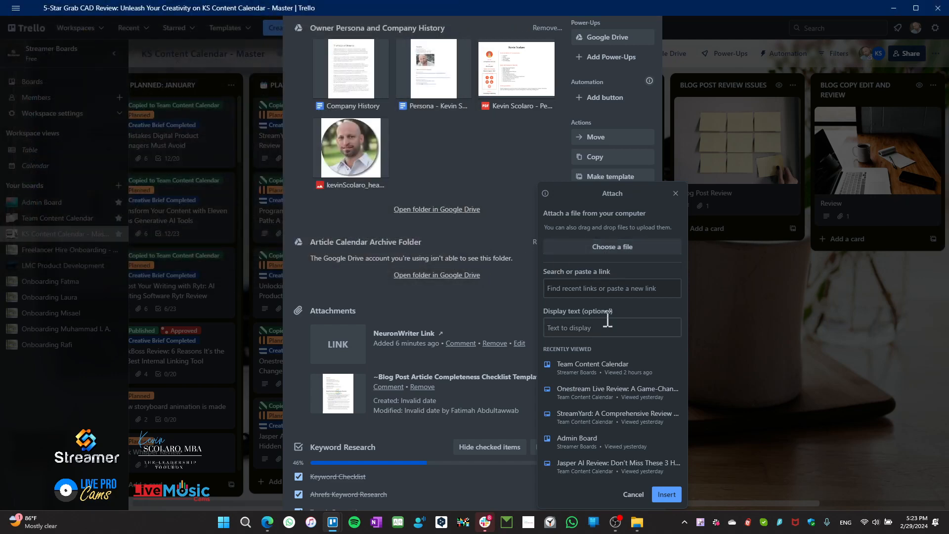
pyautogui.click(633, 495)
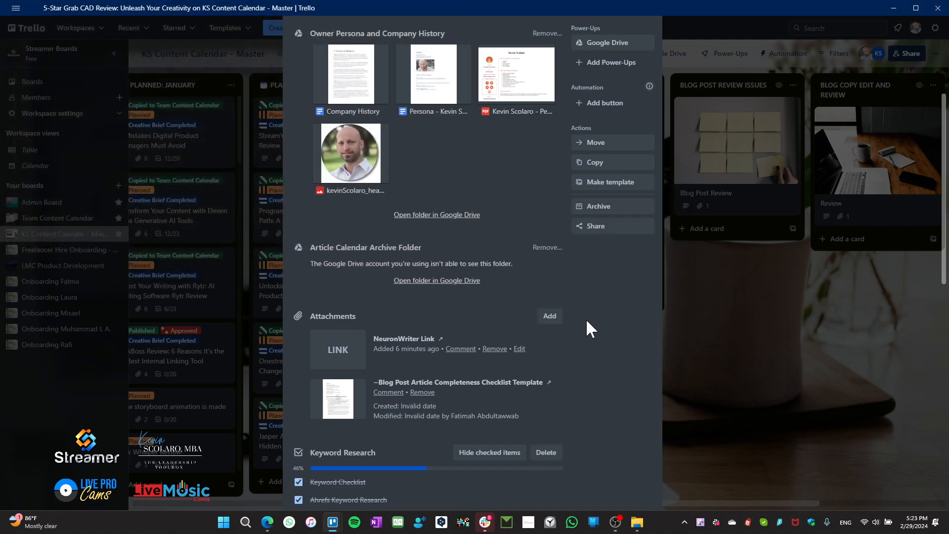
# - Create a new Google Document through the Google Drive power-up and attach it to the 5-Star Grab CAD Review card
pyautogui.scroll(3, 588, 326)
pyautogui.click(600, 202)
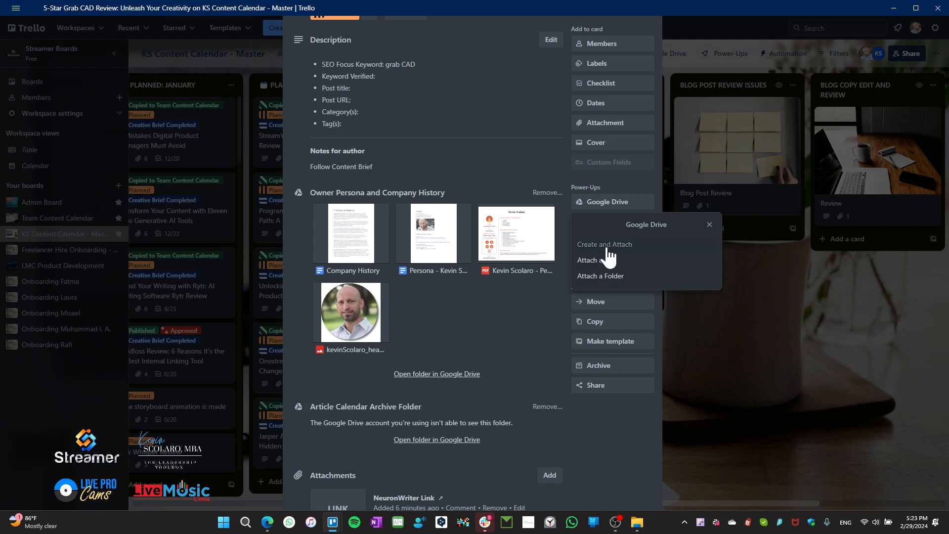
pyautogui.click(616, 246)
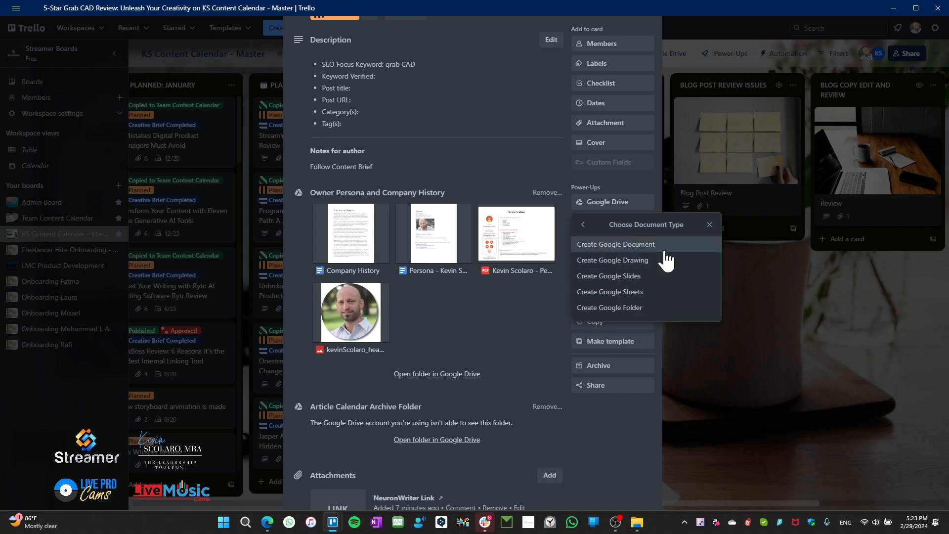
pyautogui.click(613, 247)
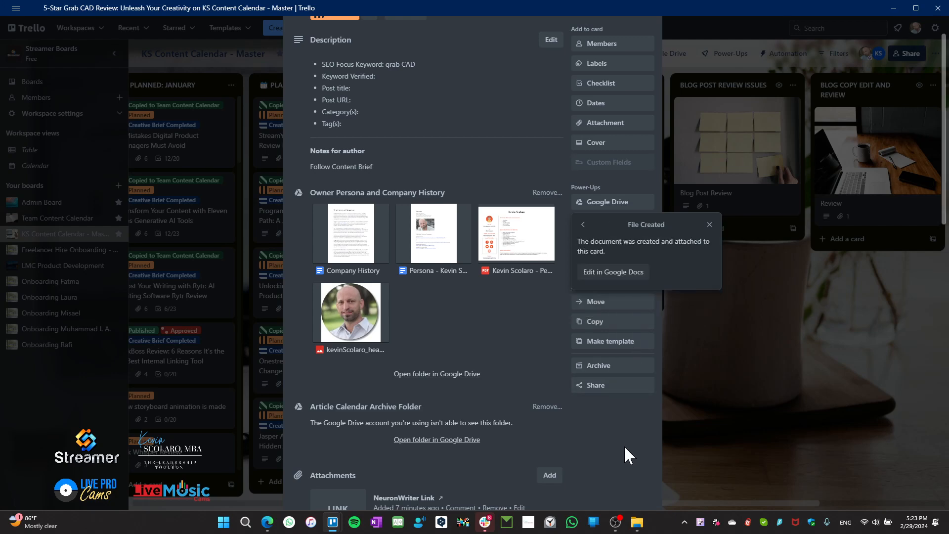
pyautogui.click(642, 408)
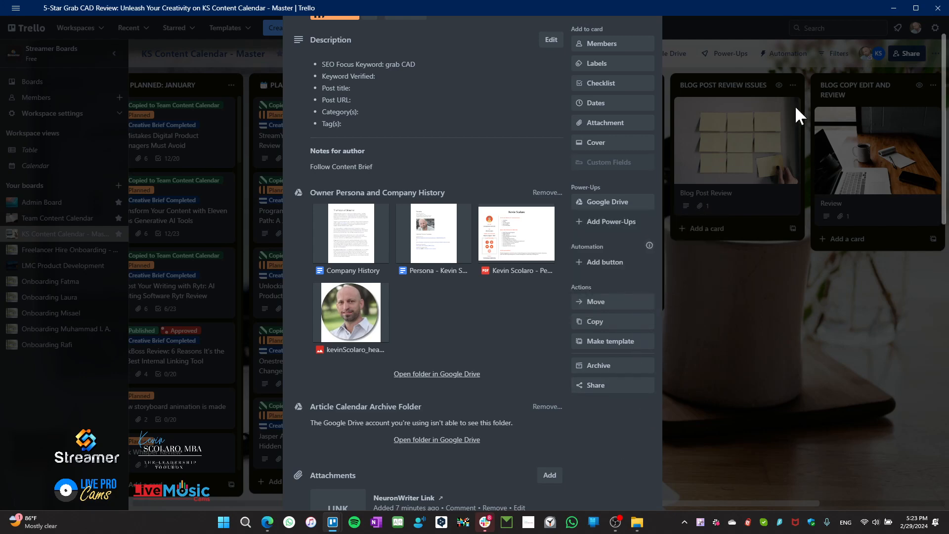
# - Leave the card's description unedited, close the 5-Star Grab CAD Review card and close Trello to return to Google Drive
pyautogui.click(497, 148)
pyautogui.scroll(2, 536, 180)
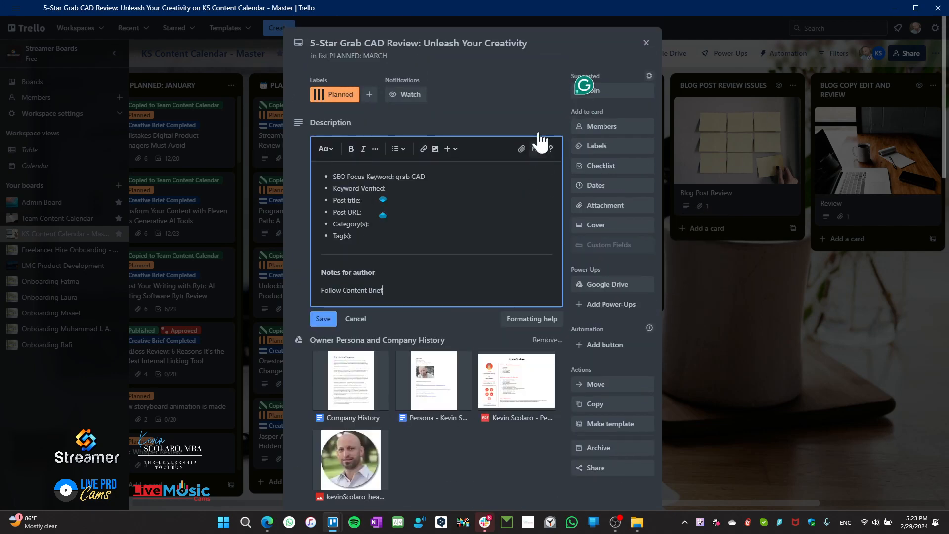
pyautogui.click(603, 37)
pyautogui.click(646, 42)
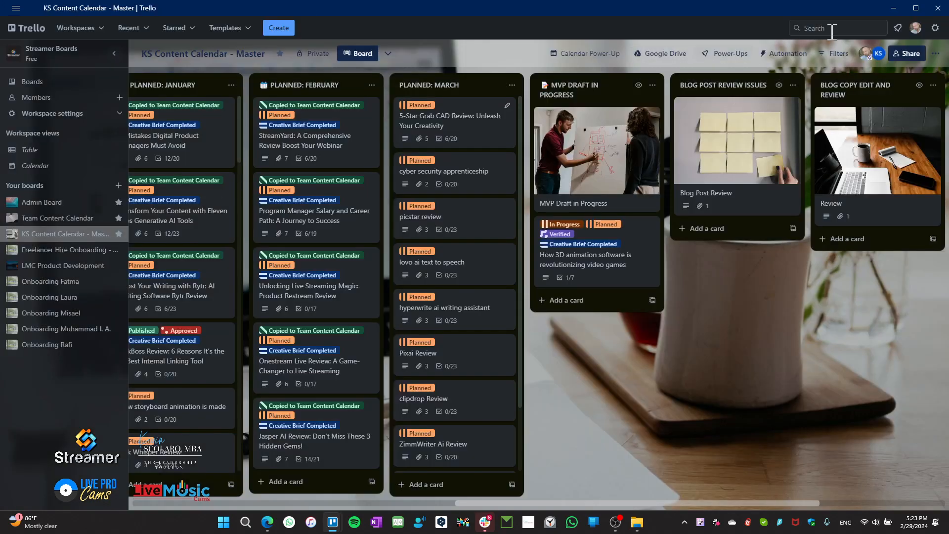
pyautogui.click(943, 12)
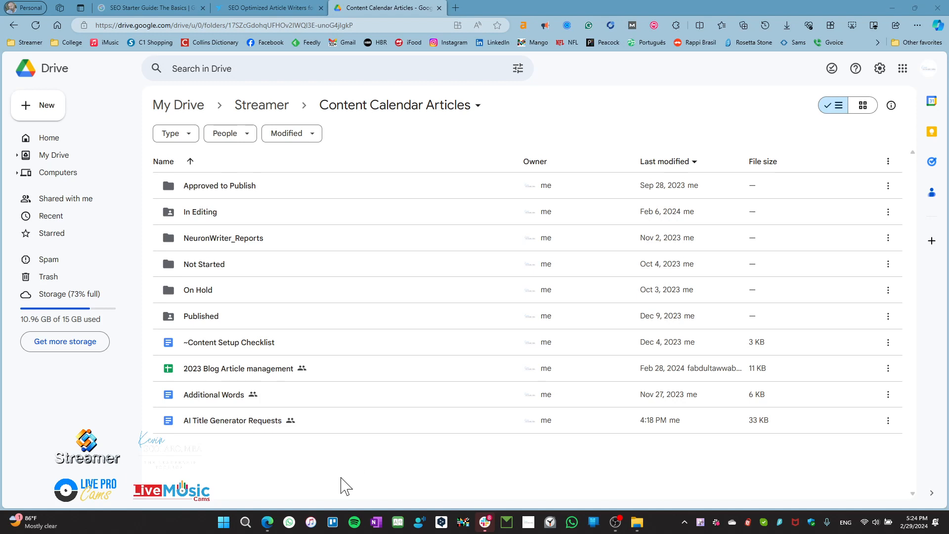
# - Switch to Trello and attach the Google Drive file "5-Star Grab CAD Review: Unleash Your Creativity Content Brief v2.2" to the article's PLANNED: MARCH card
pyautogui.click(332, 522)
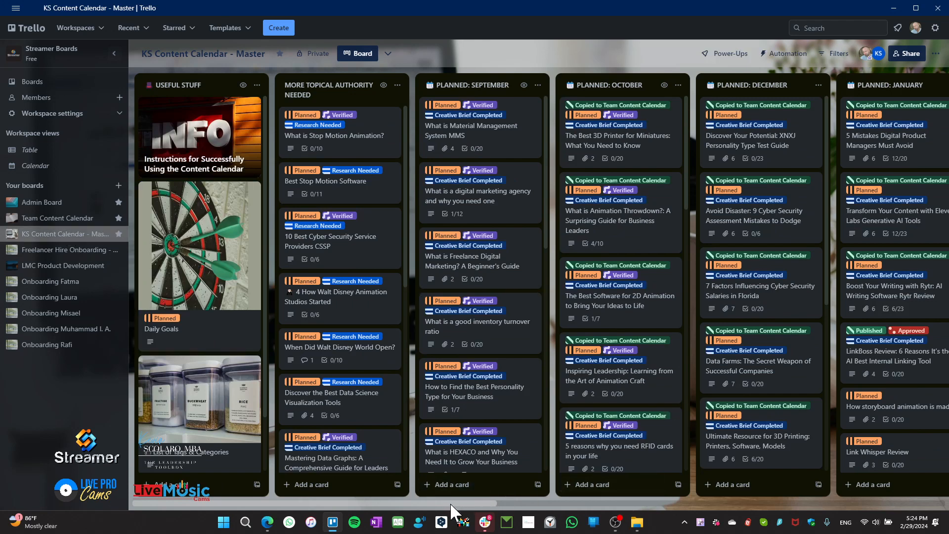
pyautogui.moveTo(450, 502); pyautogui.dragTo(658, 505)
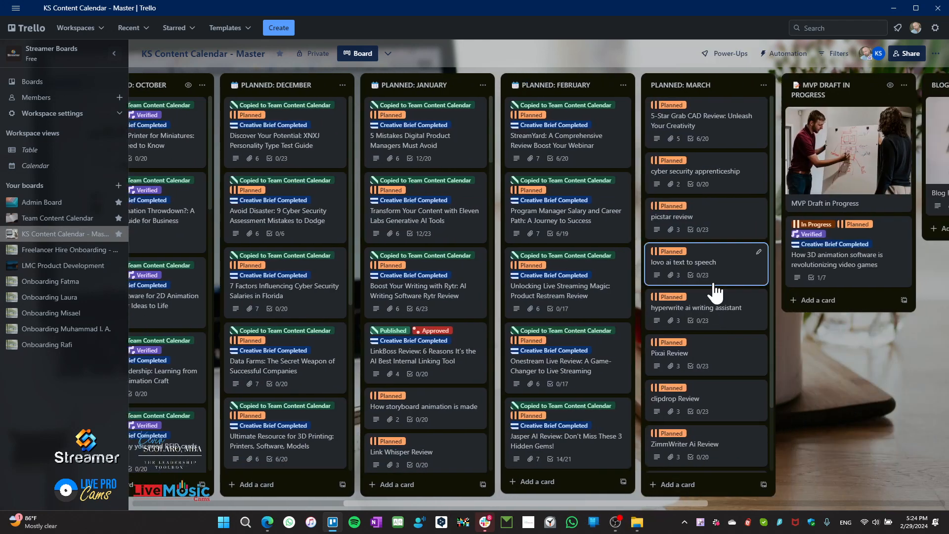
pyautogui.click(710, 123)
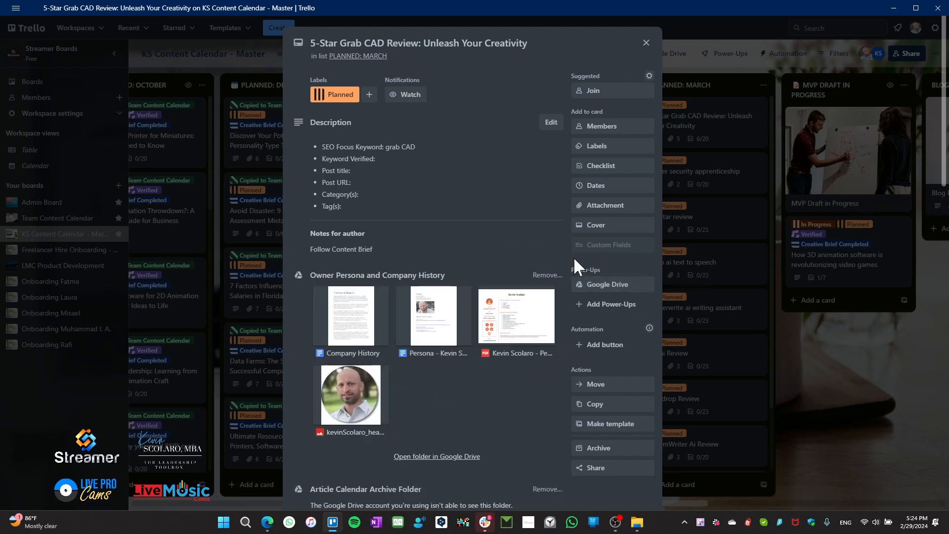
pyautogui.click(618, 291)
pyautogui.click(595, 353)
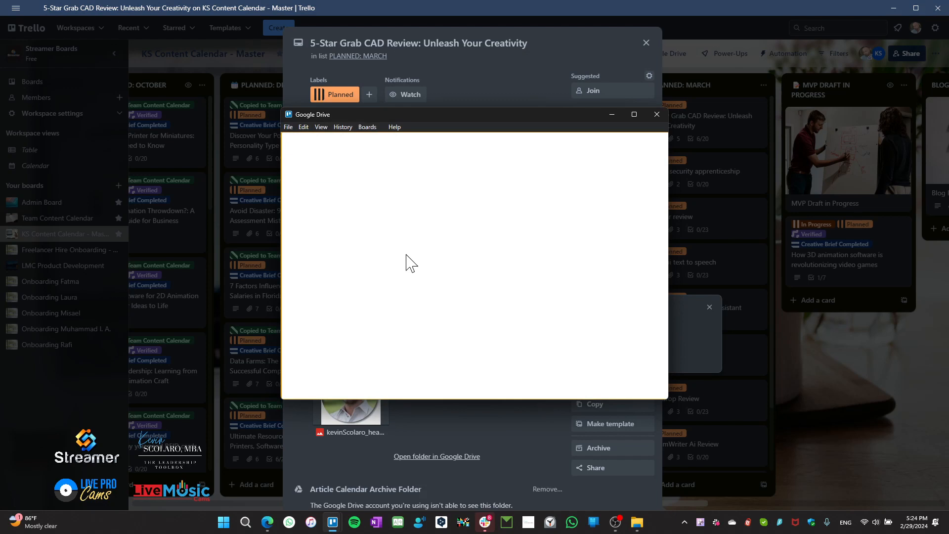
pyautogui.click(327, 200)
pyautogui.write('5-Star Grab CAD Review: Unleash Your Creativity')
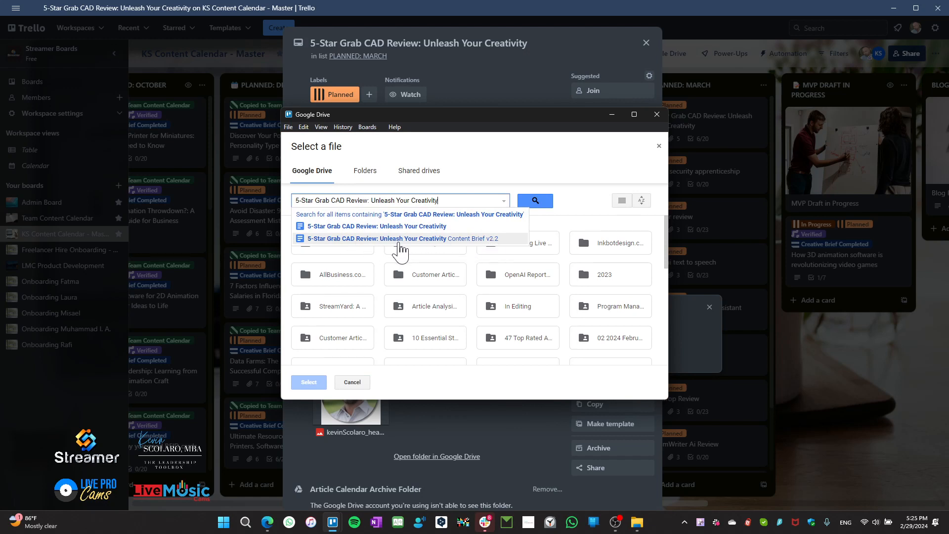
pyautogui.click(406, 239)
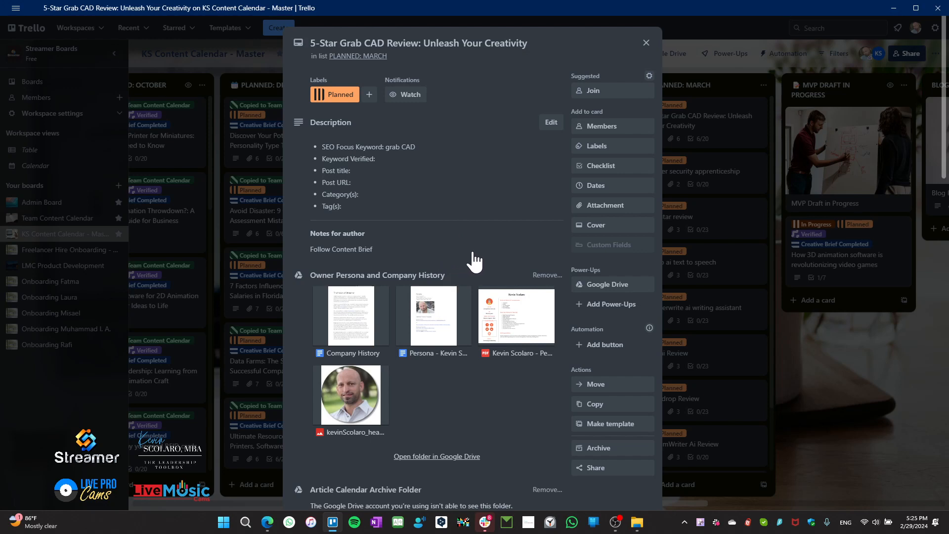
# - Remove the blank "5-Star Grab CAD Review: Unleash Your Creativity" document from the card's attachments
pyautogui.scroll(-8, 493, 380)
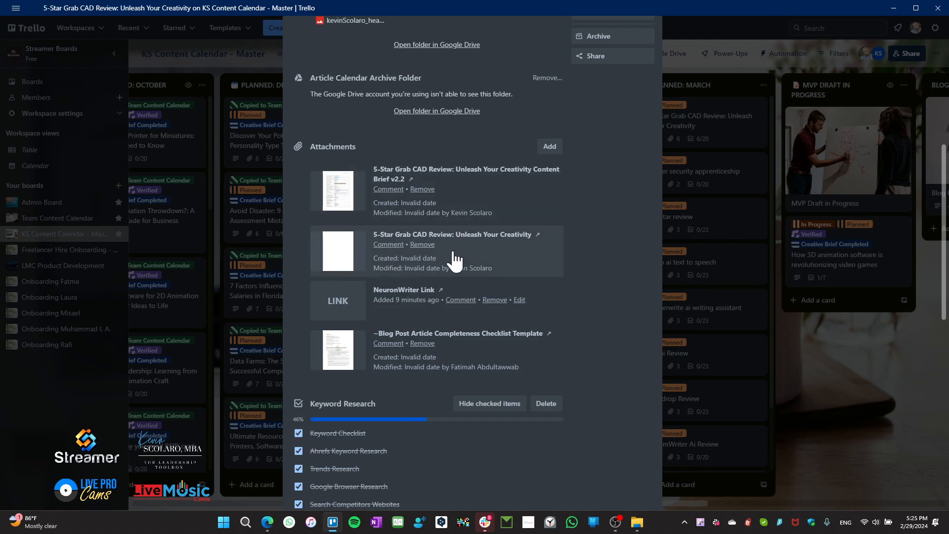
pyautogui.click(422, 244)
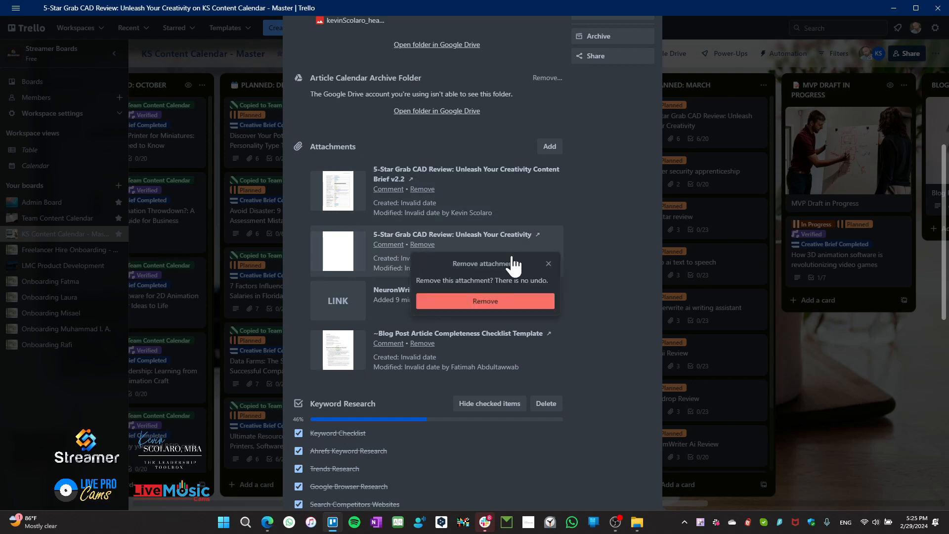
pyautogui.click(487, 301)
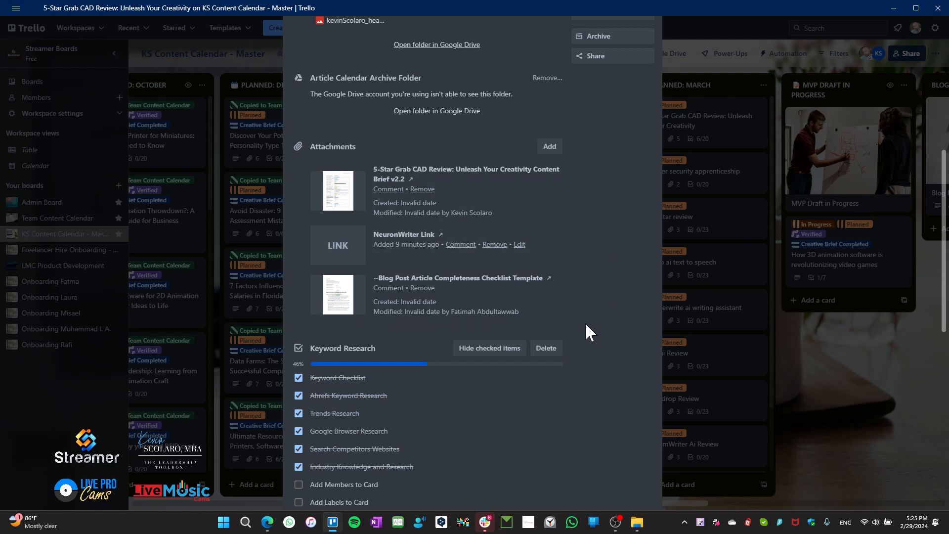
pyautogui.scroll(3, 586, 324)
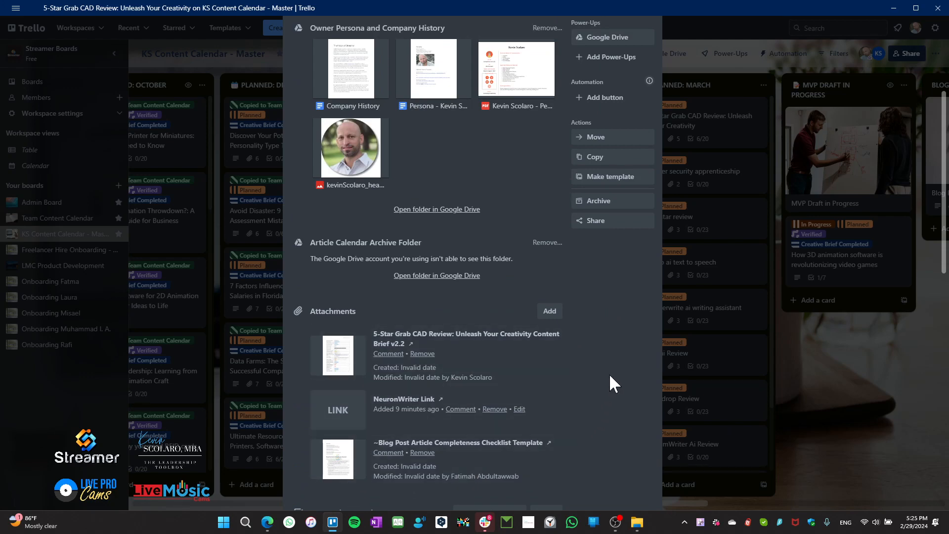
pyautogui.scroll(5, 593, 366)
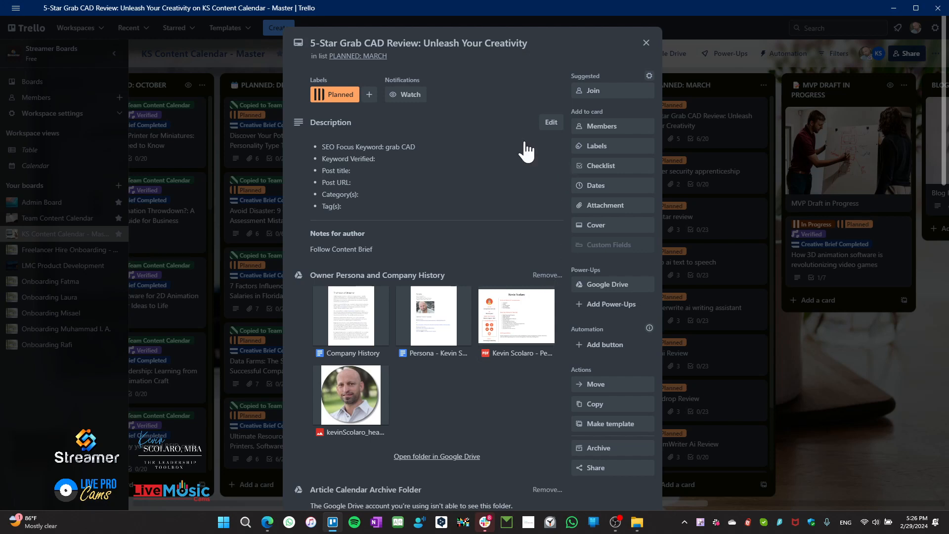
pyautogui.click(604, 147)
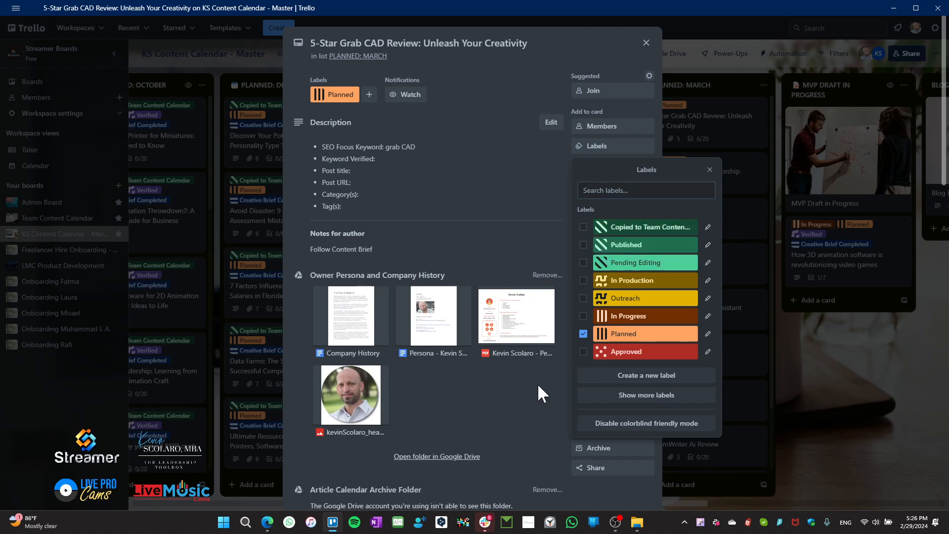
pyautogui.click(709, 171)
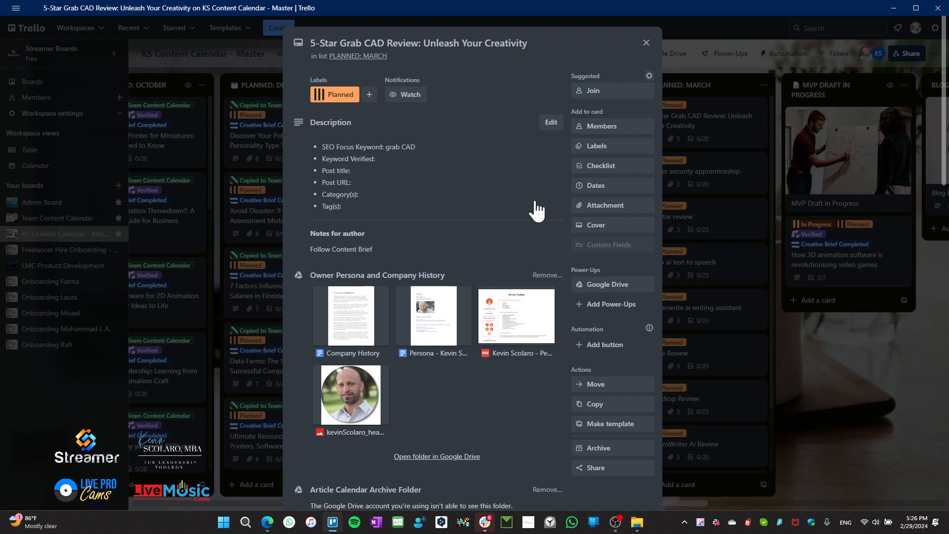
# - Switch to the browser, open the leadership blog in a new tab and start a new post from its WordPress dashboard
pyautogui.click(269, 529)
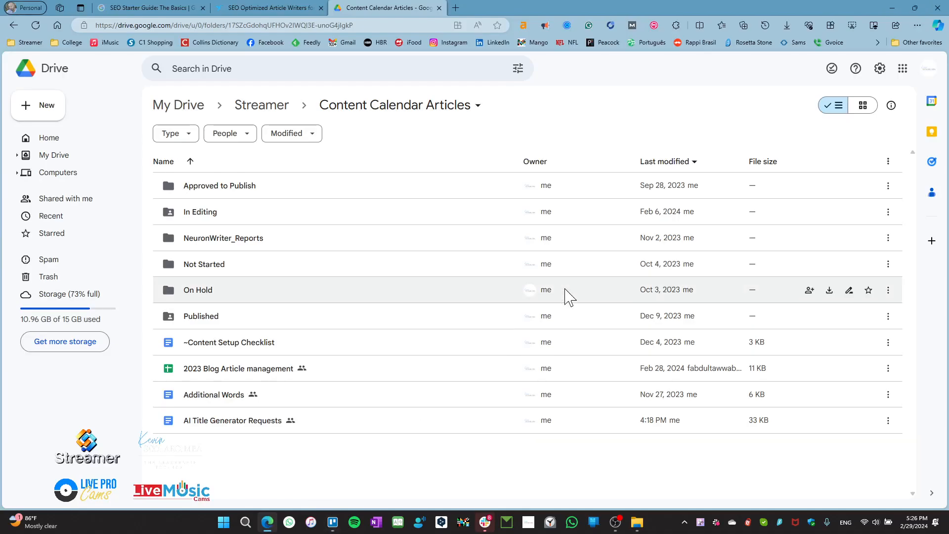
pyautogui.click(455, 8)
pyautogui.click(359, 63)
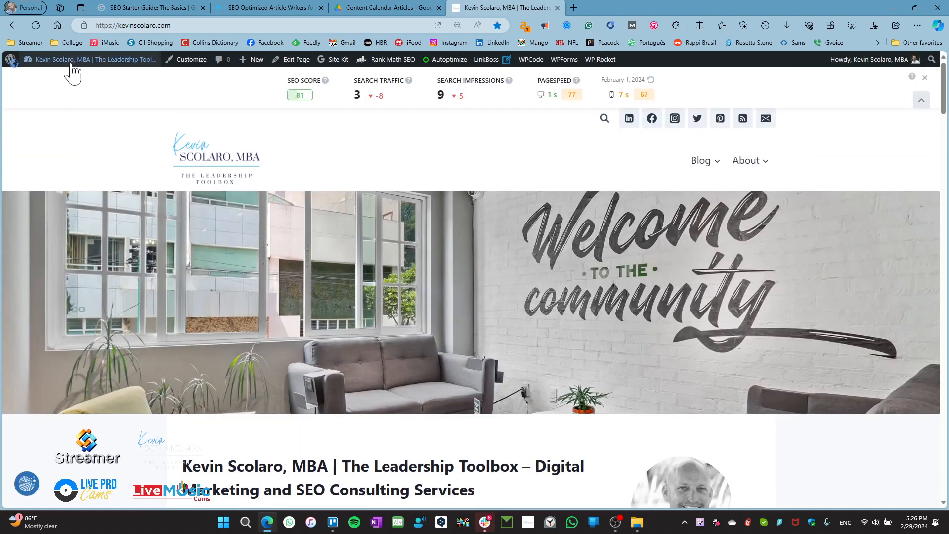
pyautogui.moveTo(76, 59)
pyautogui.click(50, 78)
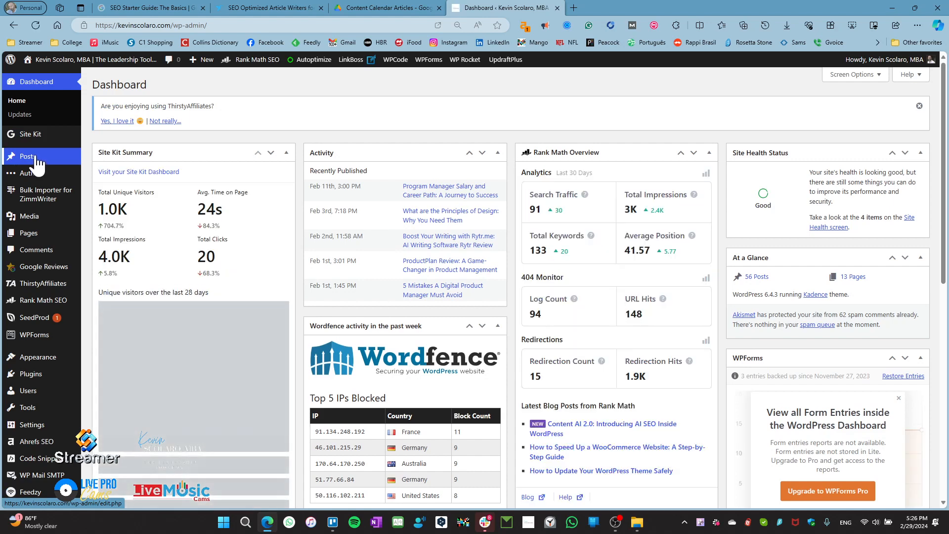
pyautogui.click(34, 157)
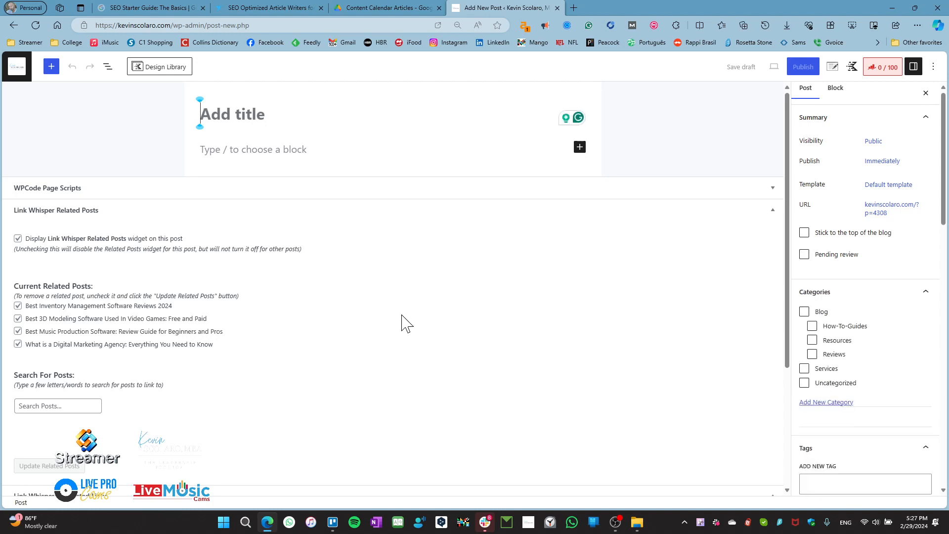
# - Title the post "5-Star Grab CAD Review: Unleash Your Creativity", assign it to the Reviews category and save it as a draft
pyautogui.write('5-Star Grab CAD Review: Unleash Your Creativity')
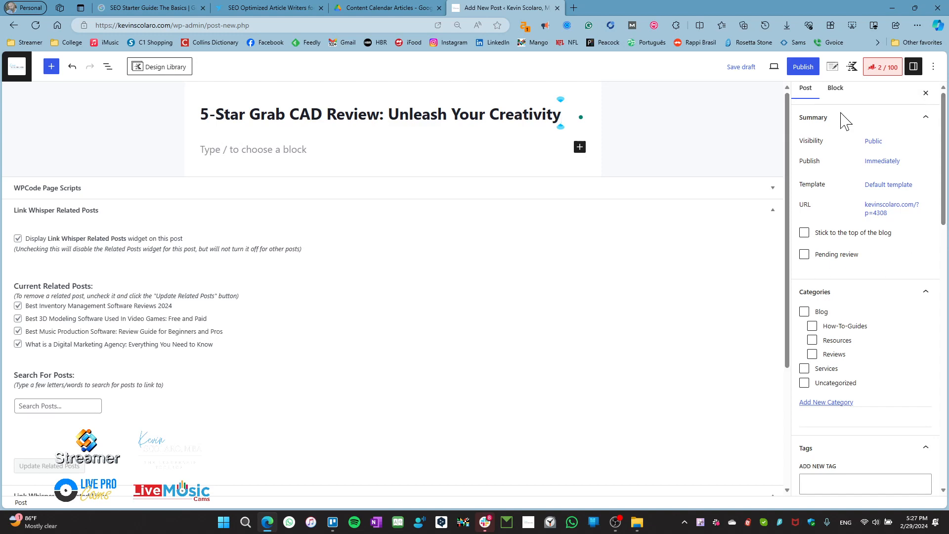
pyautogui.click(813, 356)
pyautogui.click(739, 71)
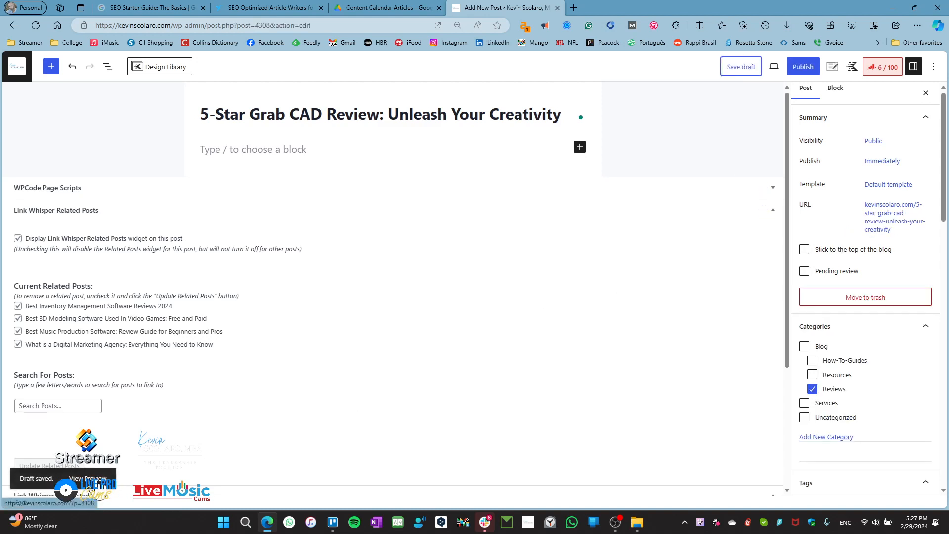
# - Preview the saved draft post and copy its preview URL
pyautogui.click(89, 484)
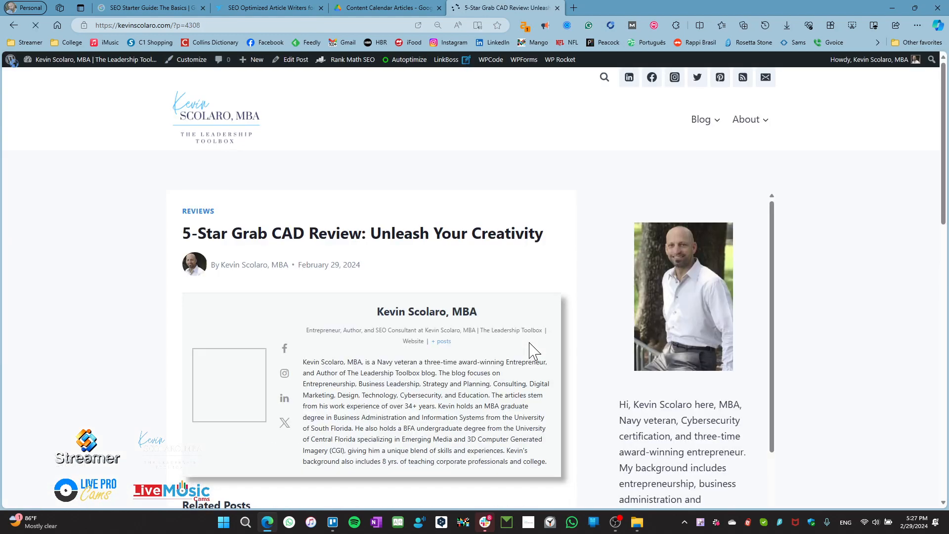
pyautogui.click(246, 25)
pyautogui.hotkey('ctrl', 'c')
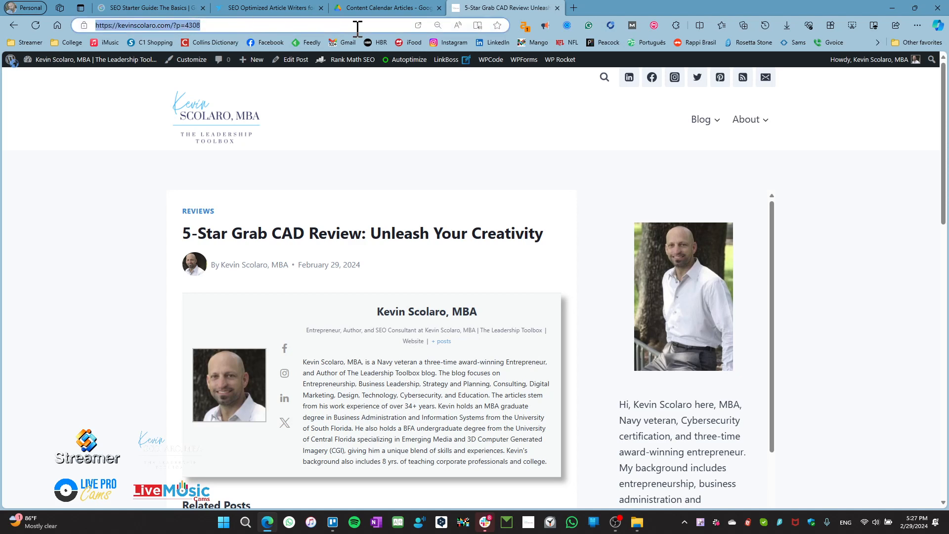
# - Switch to Trello and attach the copied draft URL to the 5-Star Grab CAD Review card with the display text "WordPress Link"
pyautogui.click(327, 527)
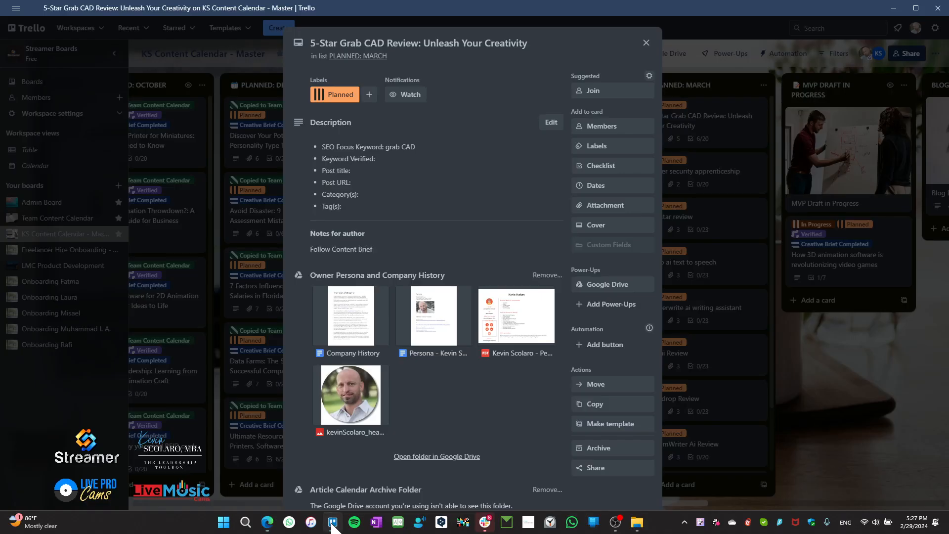
pyautogui.scroll(-5, 475, 363)
pyautogui.scroll(-3, 476, 356)
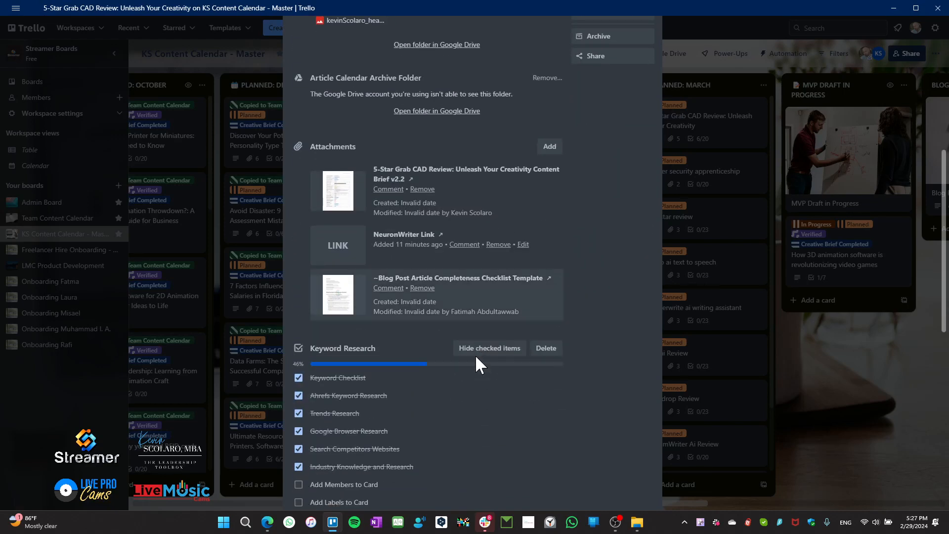
pyautogui.scroll(3, 478, 361)
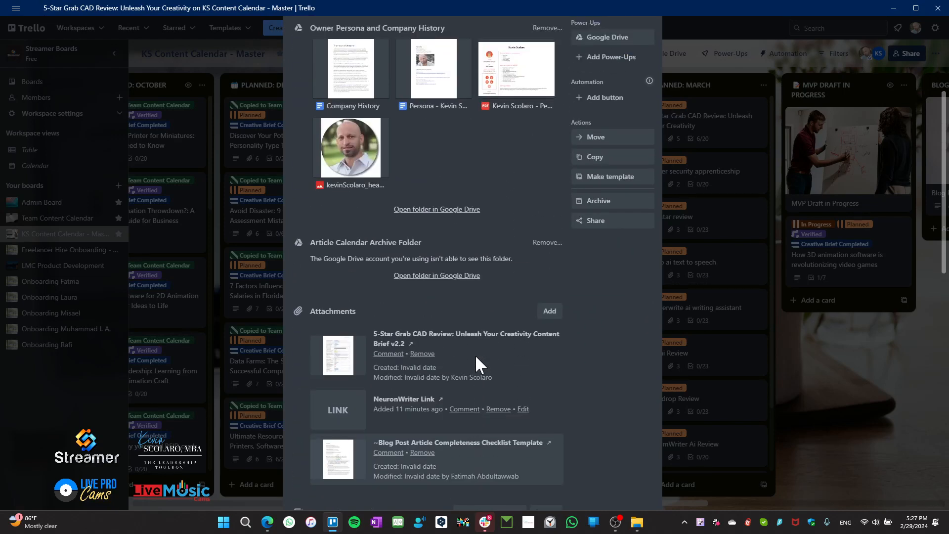
pyautogui.click(550, 311)
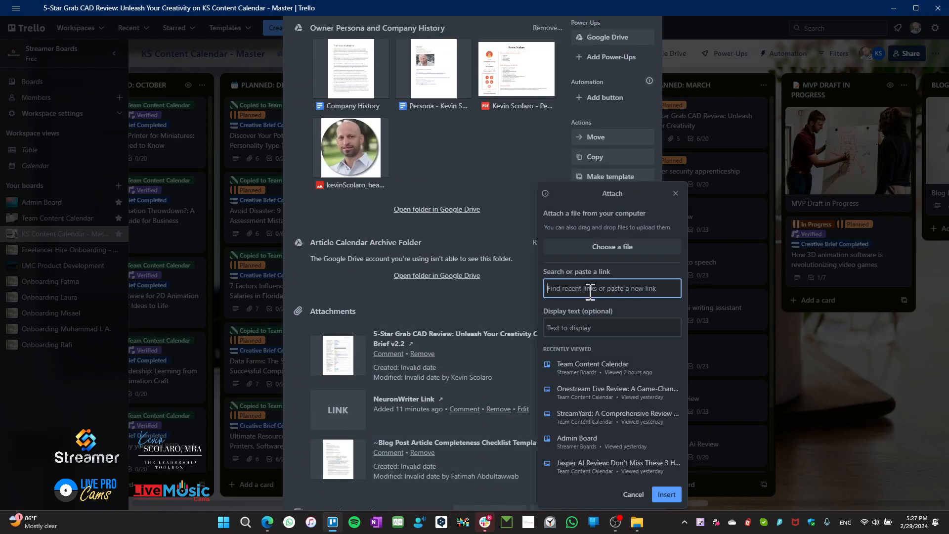
pyautogui.hotkey('ctrl', 'v')
pyautogui.click(604, 262)
pyautogui.write('W')
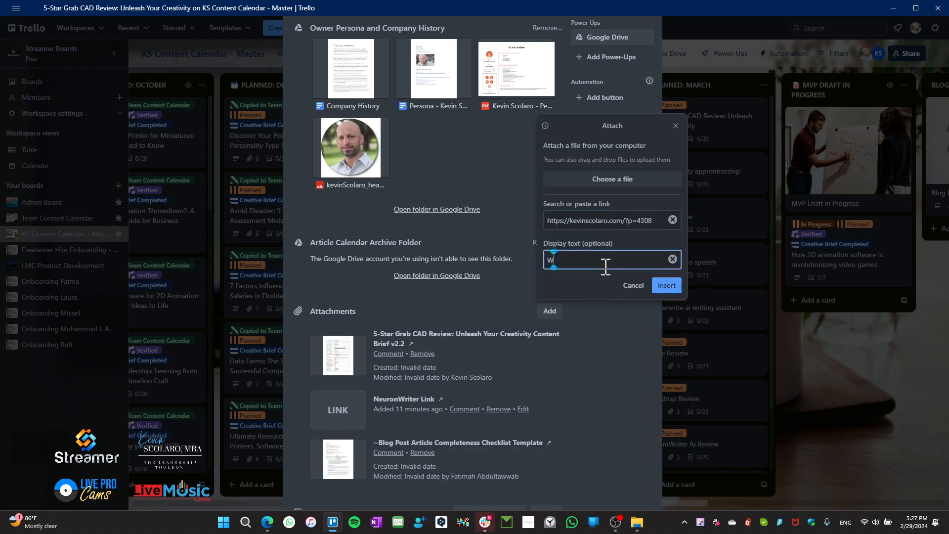
pyautogui.write('ordPress Link')
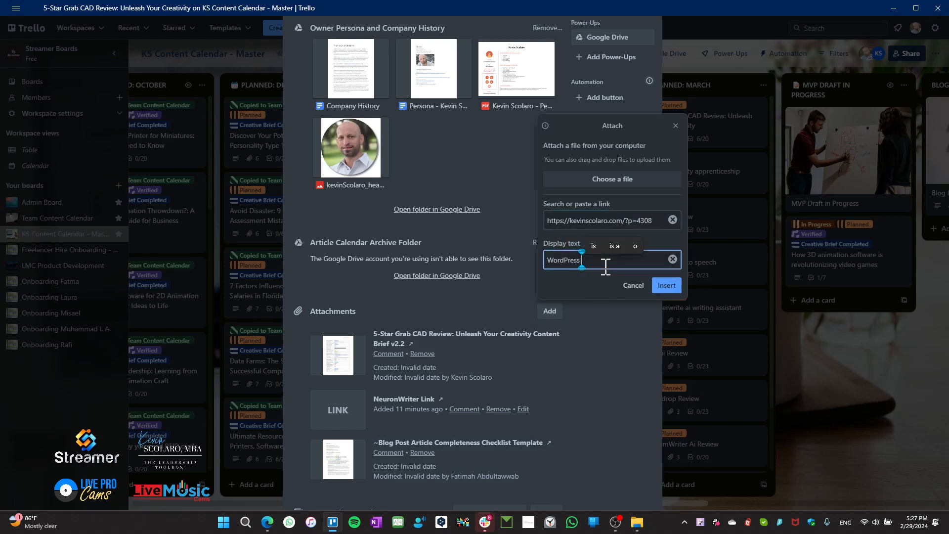
pyautogui.click(666, 285)
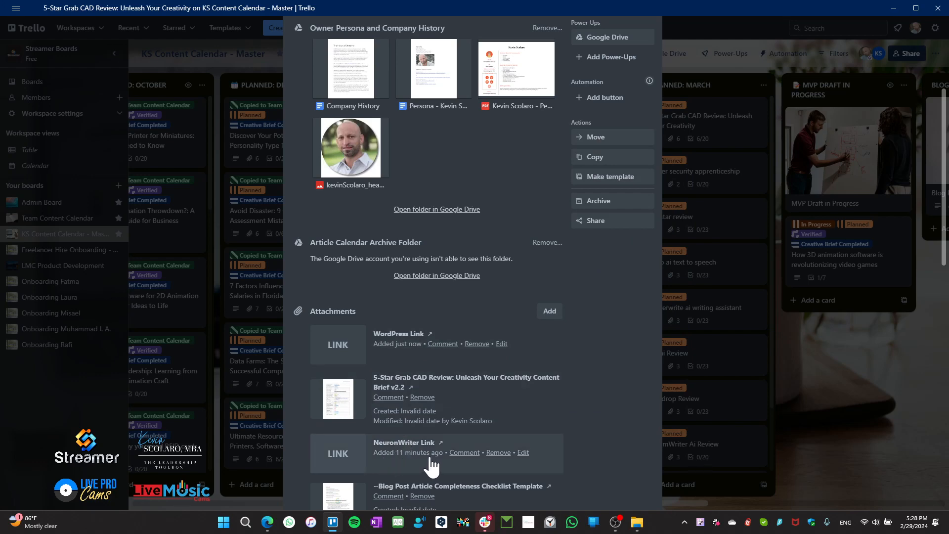
# - Copy the 5-Star Grab CAD Review card to the PLANNED INTERNAL list of the Team Content Calendar board, keeping checklists, labels and attachments
pyautogui.scroll(-2, 512, 402)
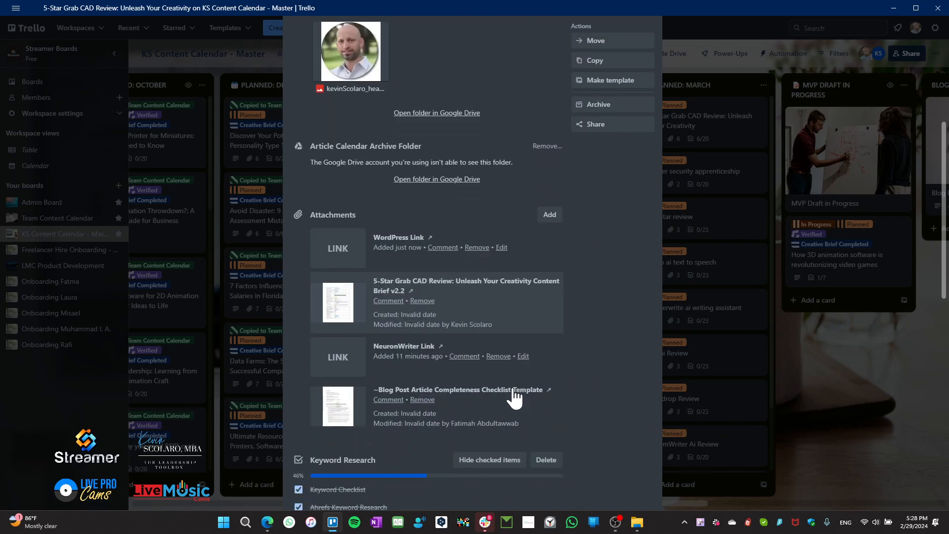
pyautogui.scroll(-1, 513, 396)
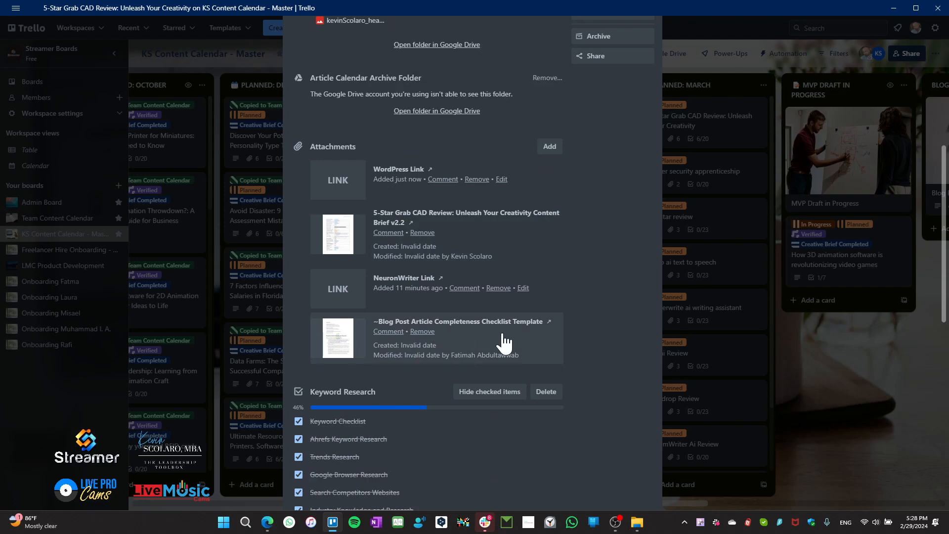
pyautogui.scroll(7, 546, 245)
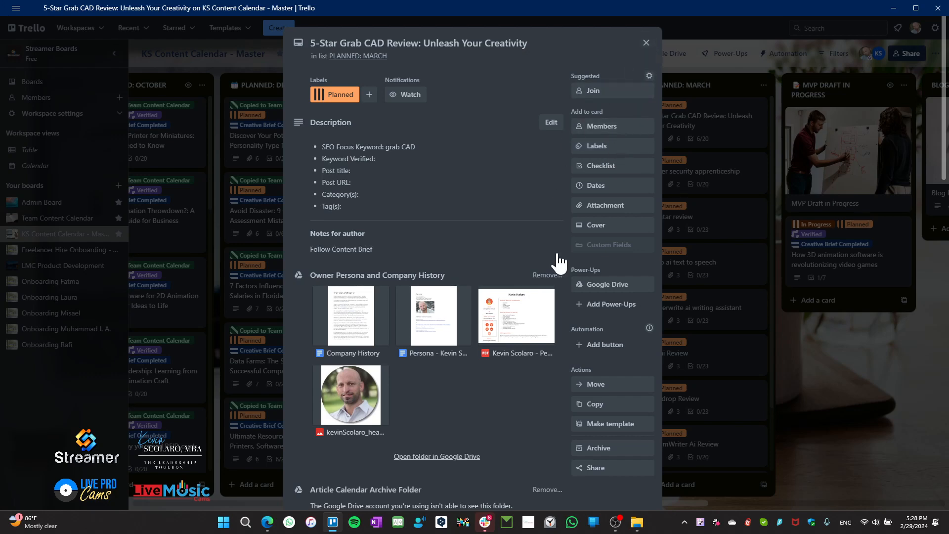
pyautogui.scroll(-7, 593, 319)
pyautogui.scroll(5, 594, 320)
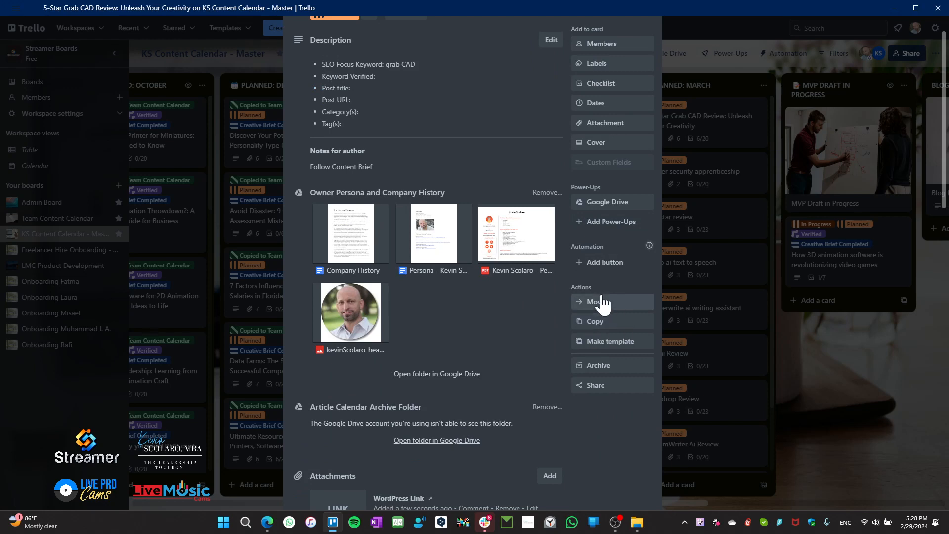
pyautogui.click(611, 326)
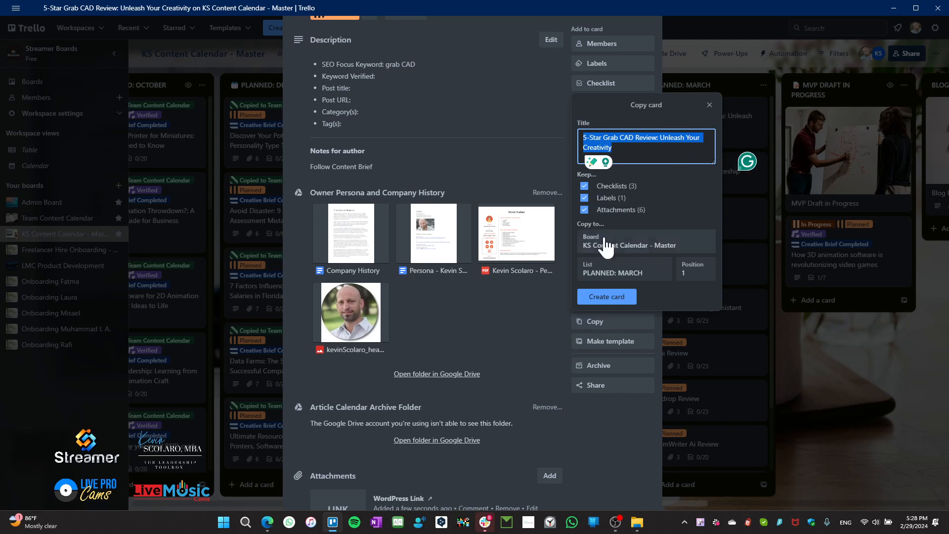
pyautogui.click(637, 247)
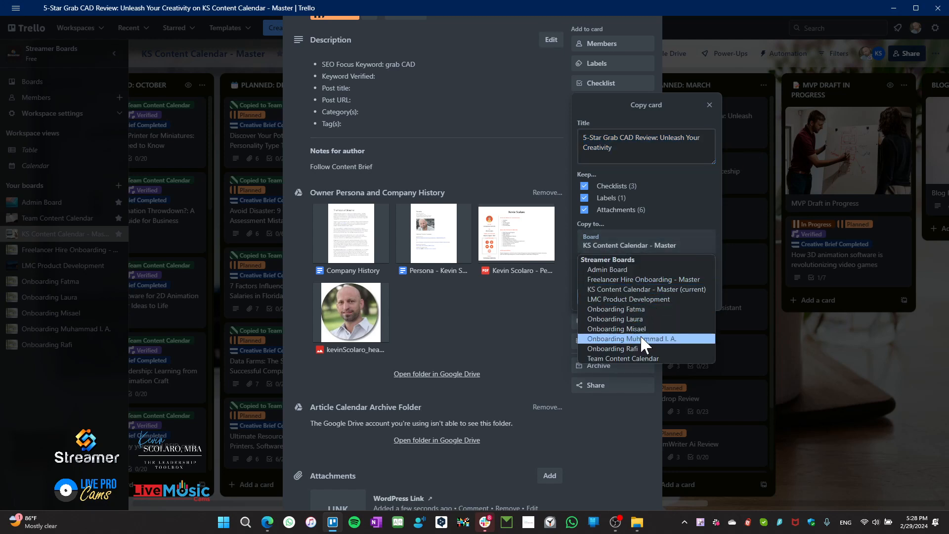
pyautogui.click(641, 357)
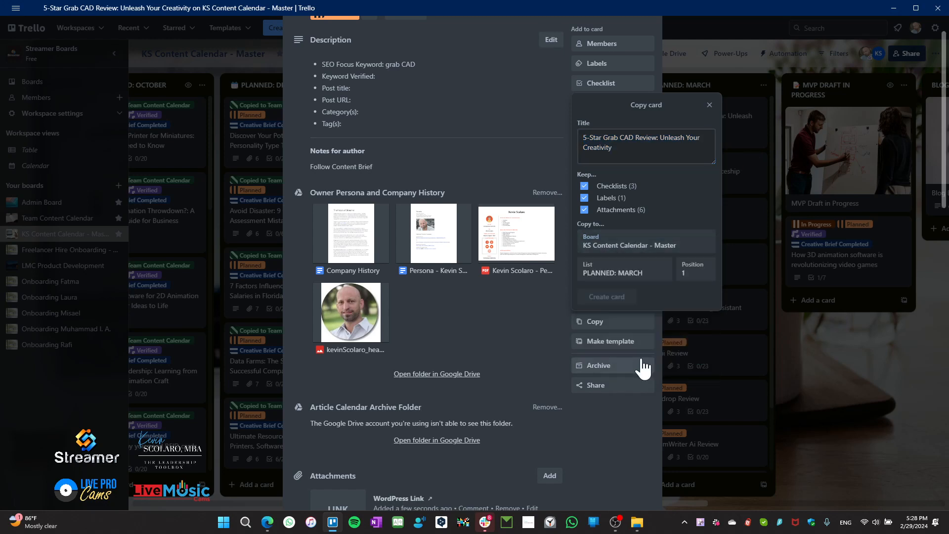
pyautogui.click(640, 278)
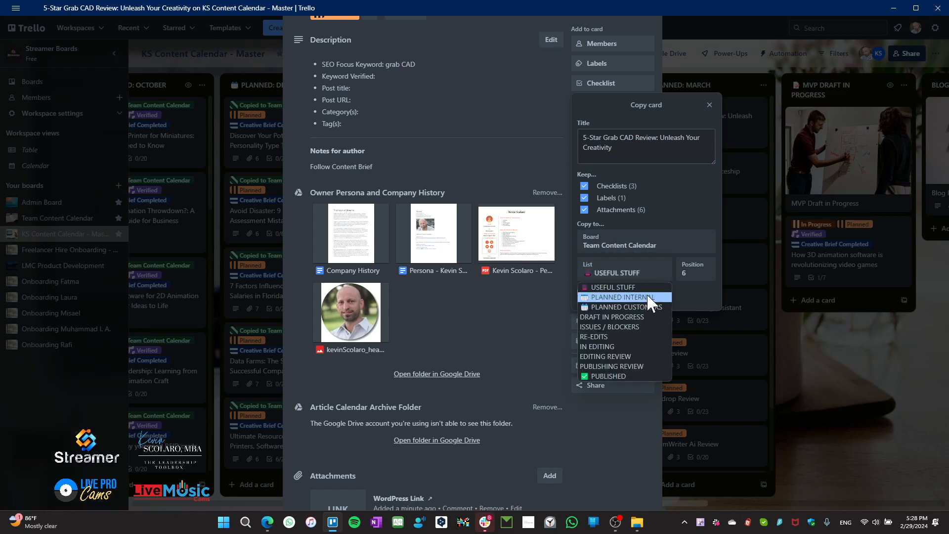
pyautogui.click(651, 297)
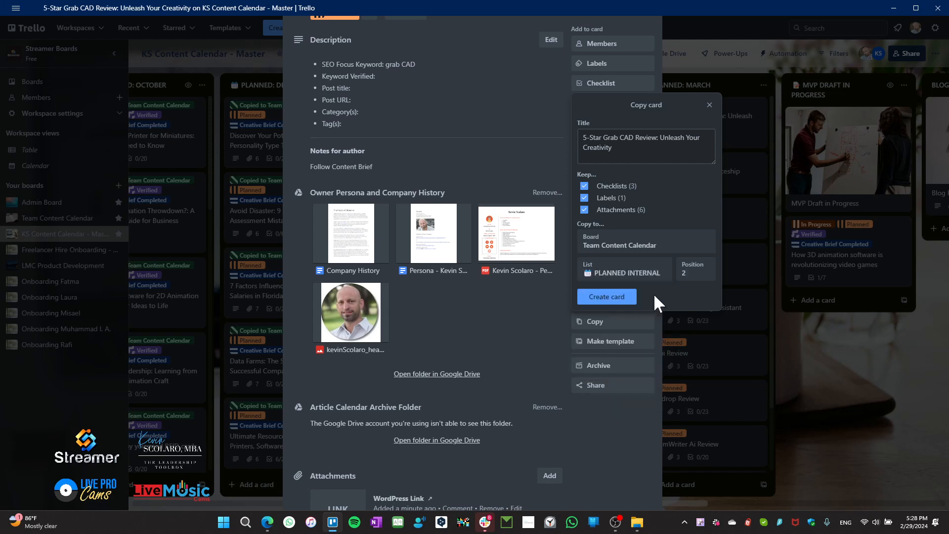
pyautogui.click(605, 297)
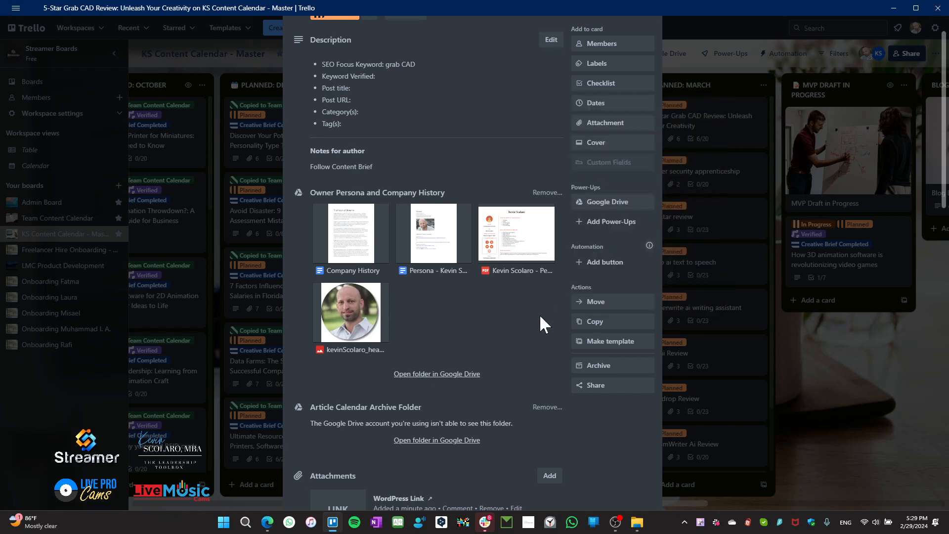
# - Add the "Copied to Team Content Calendar" label to the original 5-Star Grab CAD Review card and close the card
pyautogui.scroll(3, 540, 316)
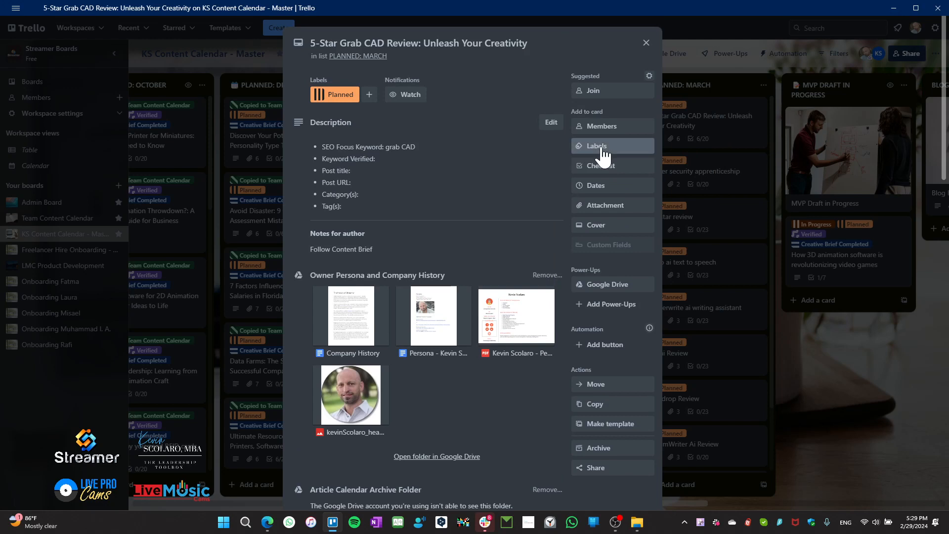
pyautogui.click(602, 153)
pyautogui.click(622, 230)
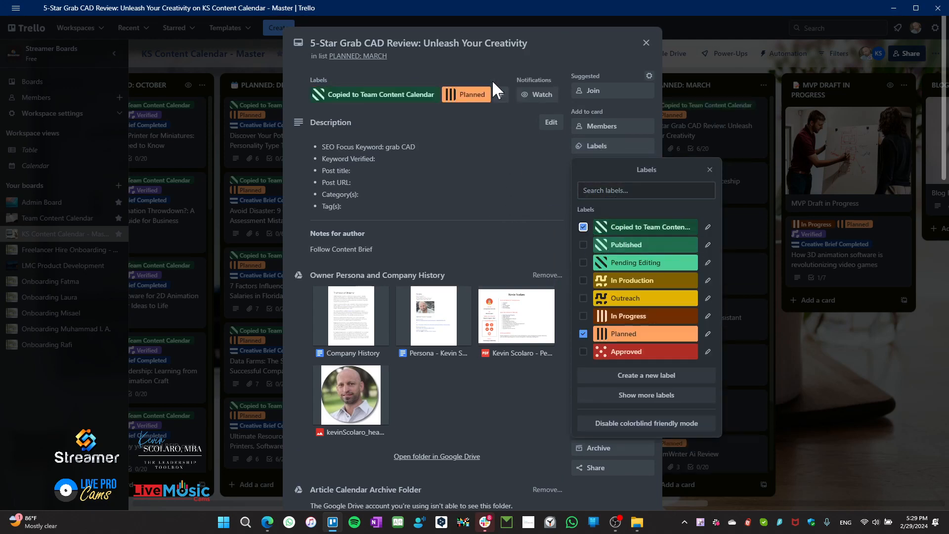
pyautogui.click(598, 45)
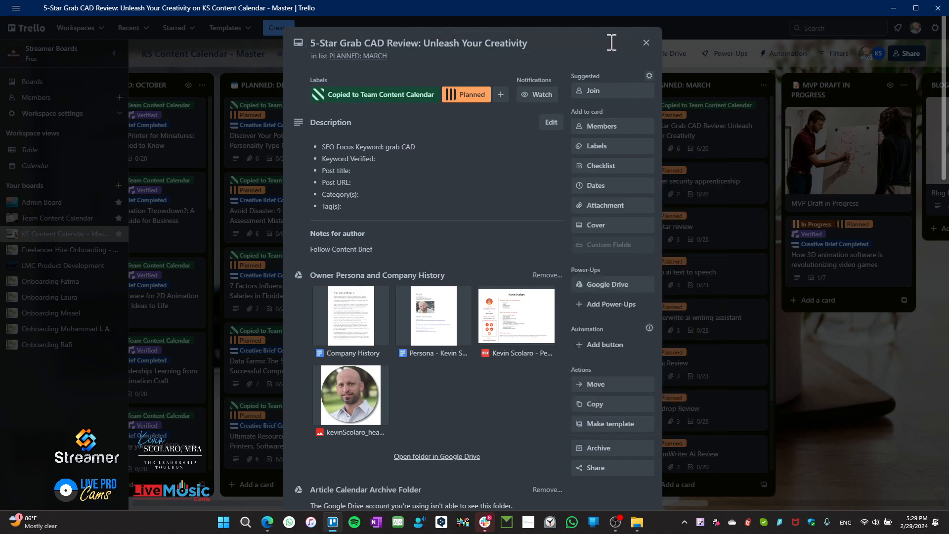
pyautogui.click(646, 44)
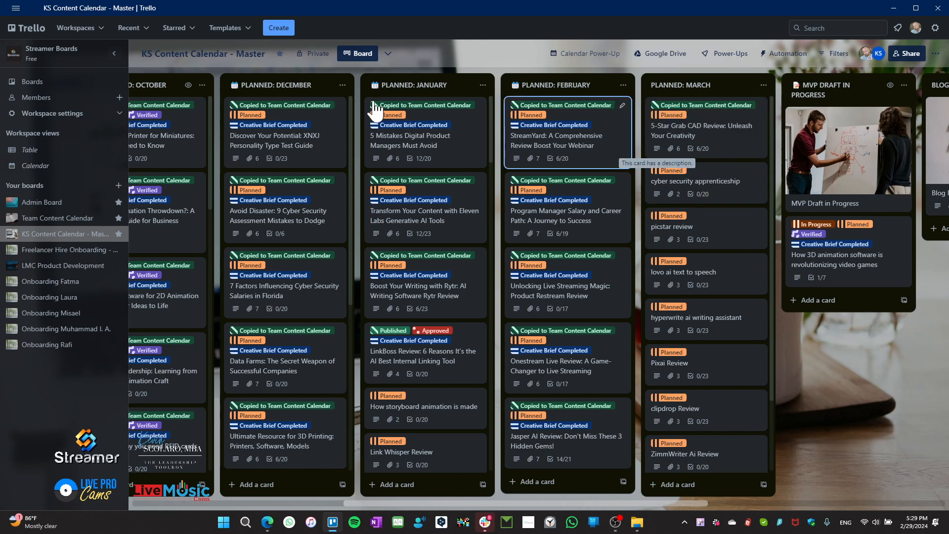
# - Open the Team Content Calendar board and look through its workflow lists from PLANNED INTERNAL to PUBLISHED
pyautogui.click(61, 218)
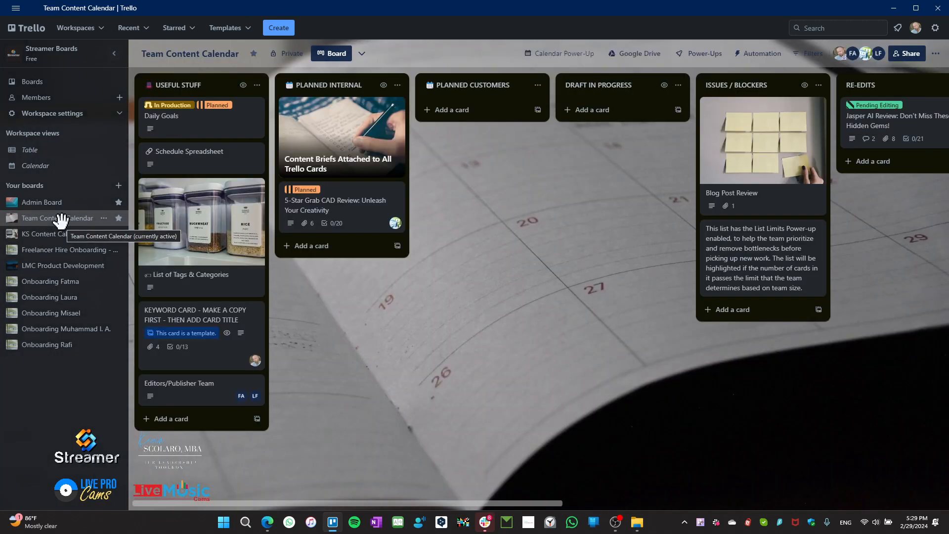
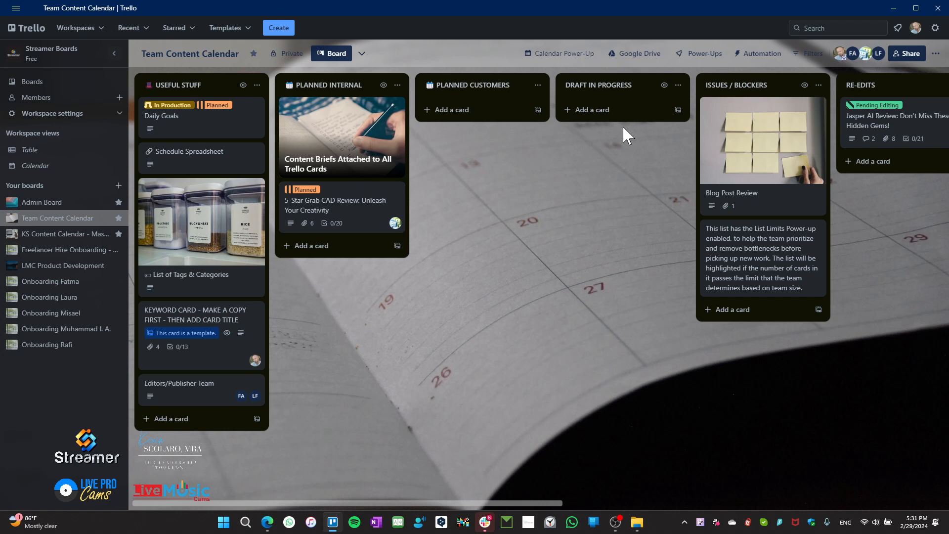
pyautogui.moveTo(505, 502); pyautogui.dragTo(741, 503)
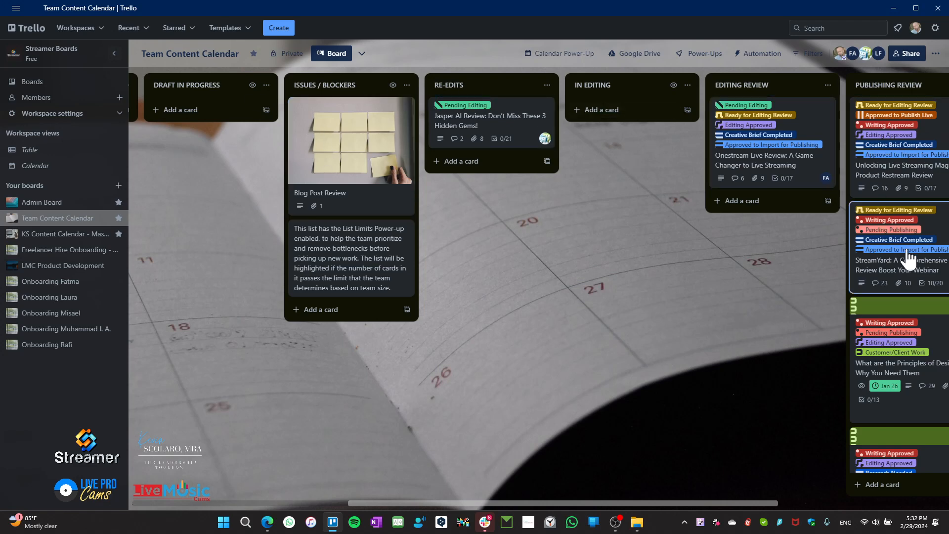
pyautogui.moveTo(627, 502); pyautogui.dragTo(761, 503)
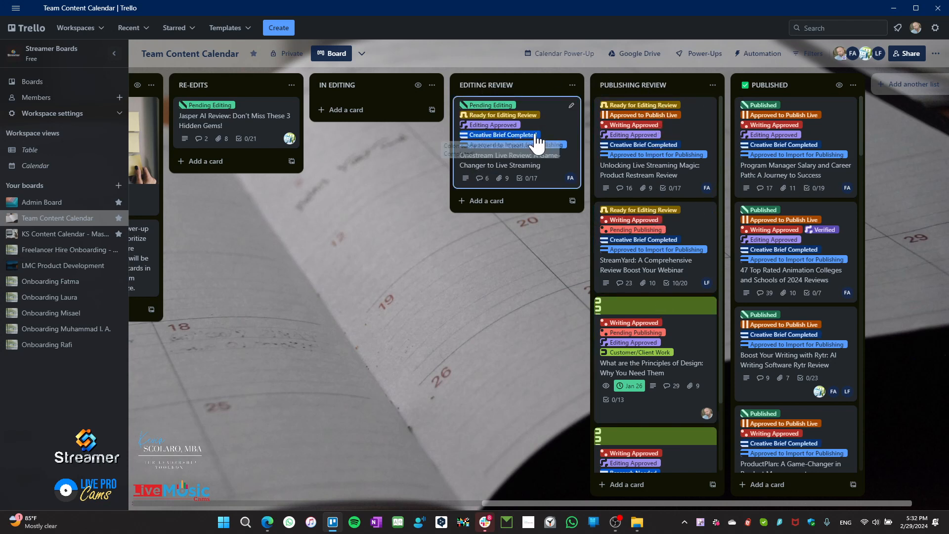
# - Examine the full set of available labels on the Onestream Live Review card in EDITING REVIEW, leaving the card unchanged
pyautogui.click(560, 133)
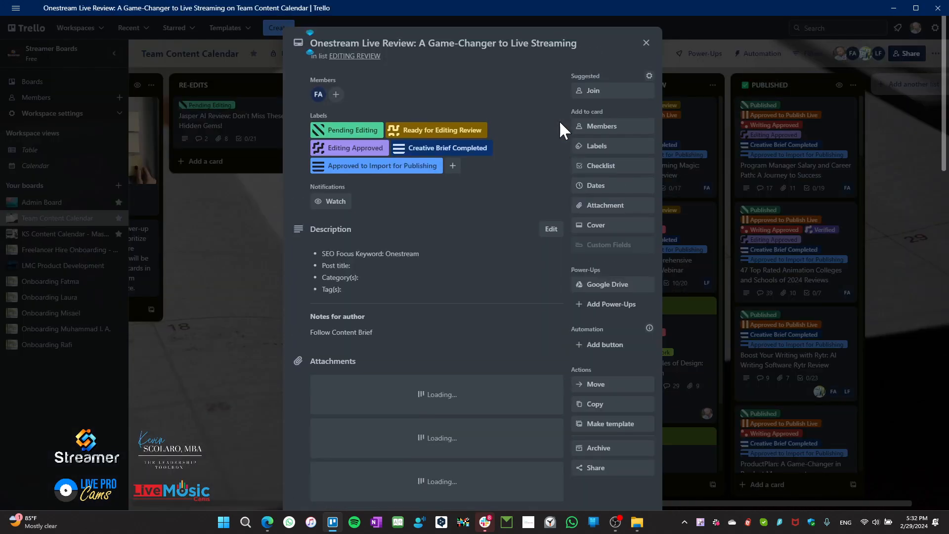
pyautogui.click(605, 146)
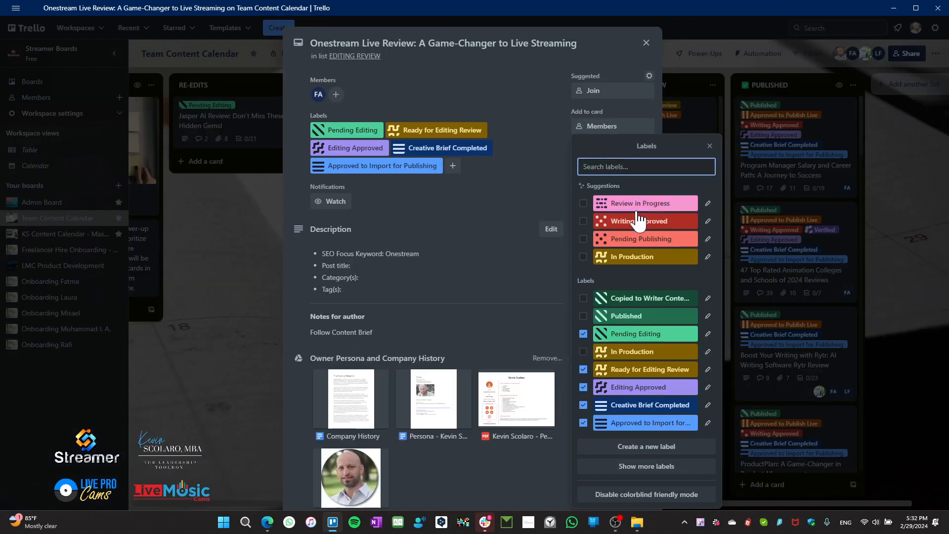
pyautogui.click(654, 469)
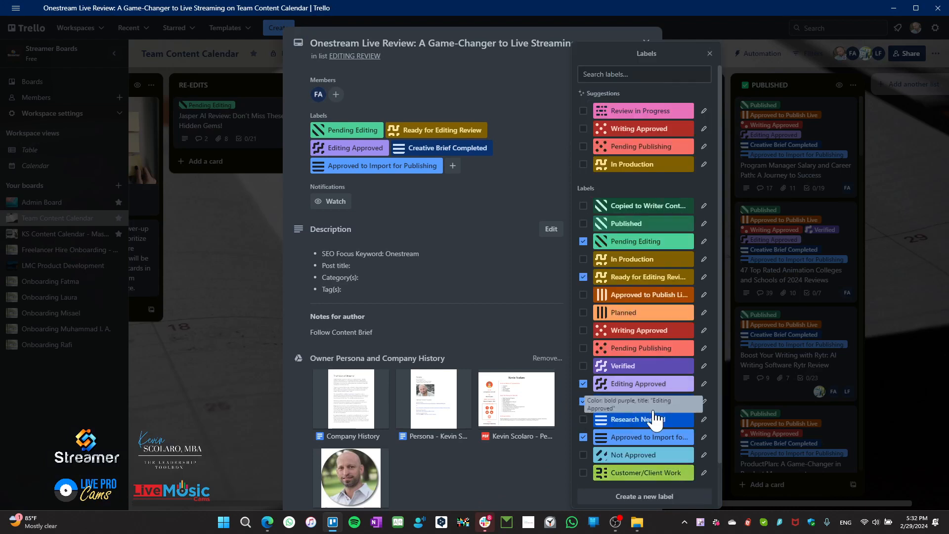
pyautogui.scroll(-2, 684, 419)
pyautogui.scroll(2, 683, 419)
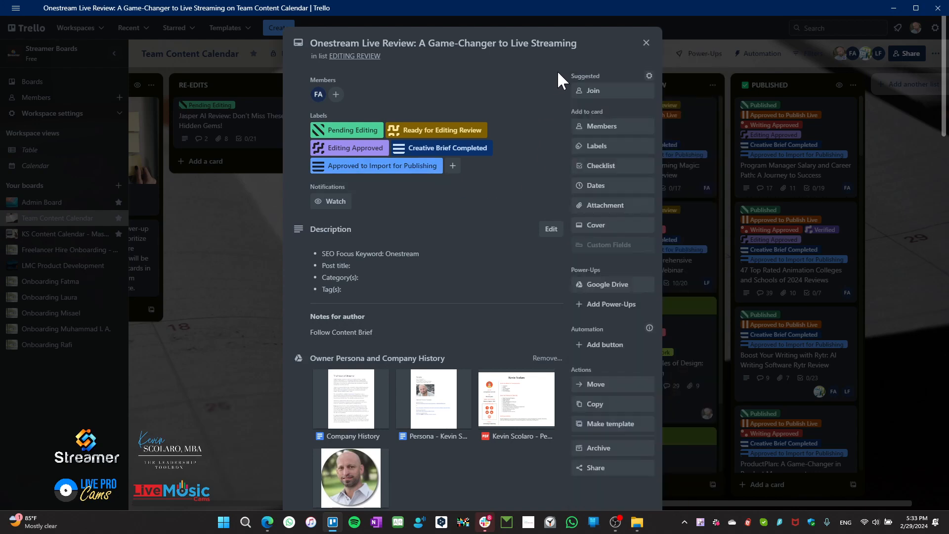
pyautogui.click(646, 43)
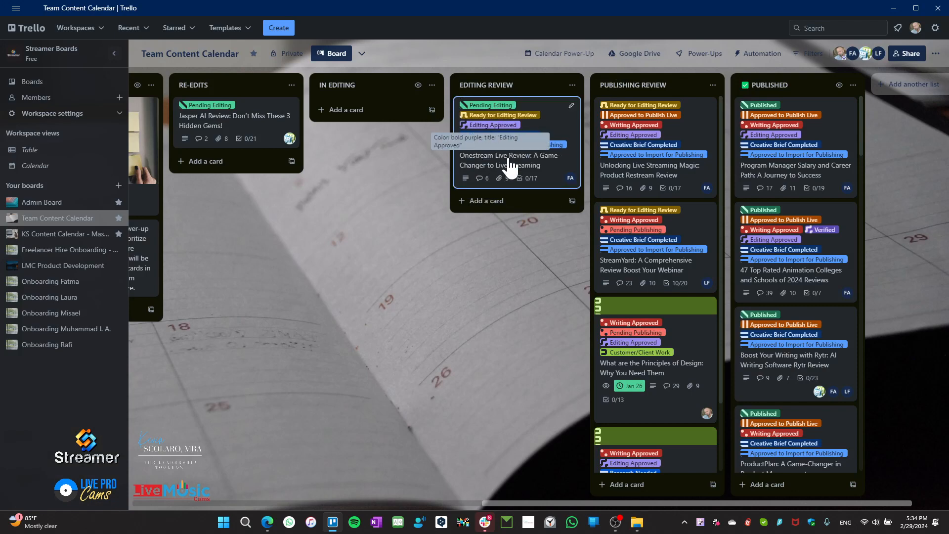
pyautogui.moveTo(535, 115)
pyautogui.mouseDown()
pyautogui.moveTo(629, 103)
pyautogui.moveTo(792, 132)
pyautogui.moveTo(811, 117)
pyautogui.moveTo(681, 115)
pyautogui.moveTo(576, 96)
pyautogui.moveTo(529, 121)
pyautogui.mouseUp()
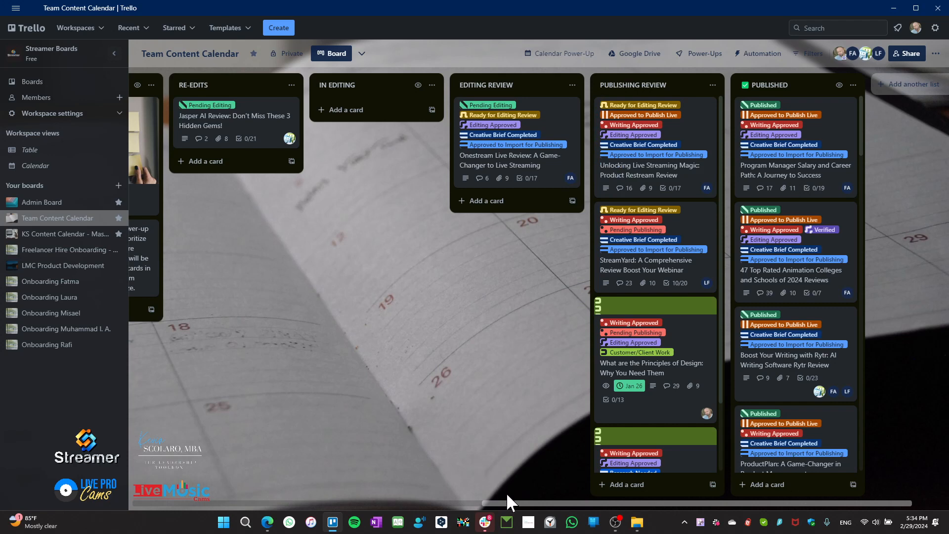
# - Open the KS Content Calendar - Master board and look through the cards in its PLANNED: MARCH list
pyautogui.moveTo(329, 522)
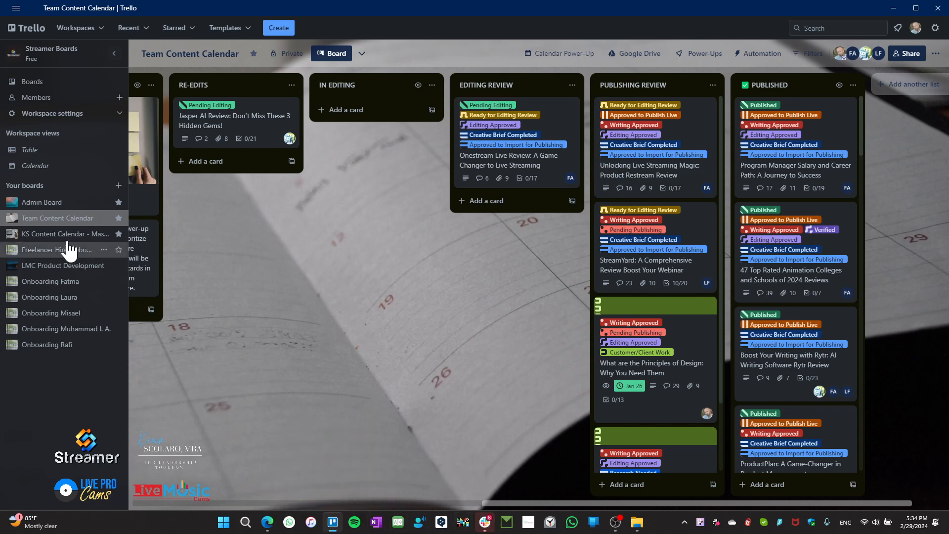
pyautogui.click(49, 235)
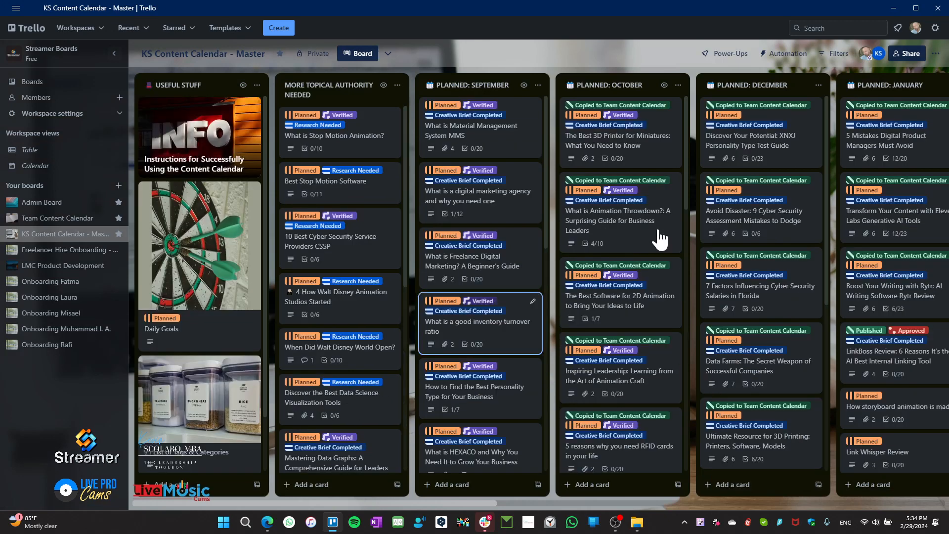
pyautogui.moveTo(449, 500); pyautogui.dragTo(694, 261)
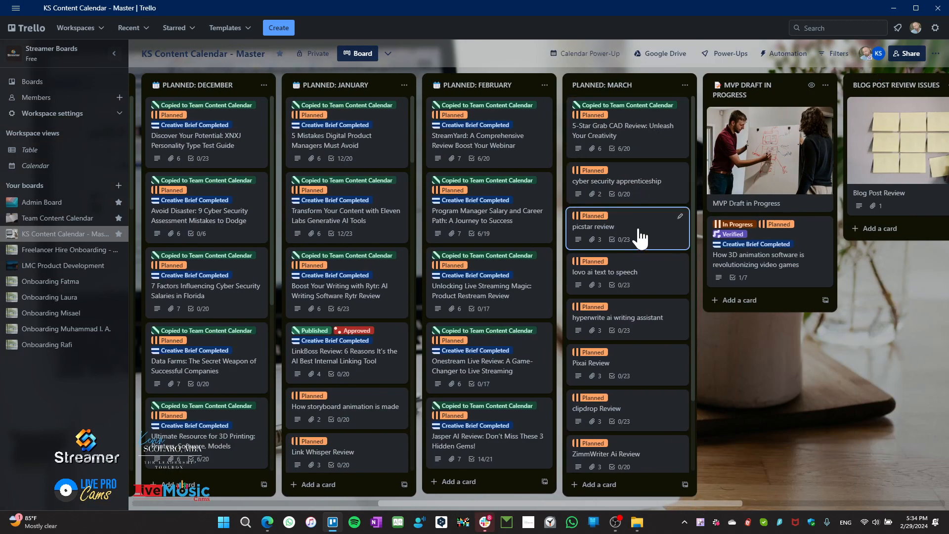
pyautogui.scroll(-2, 654, 459)
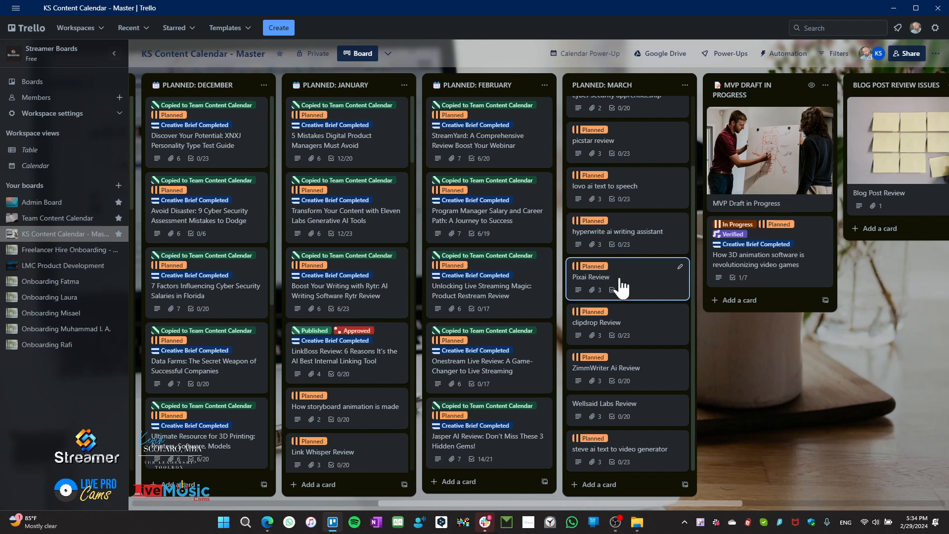
# - Return to the Team Content Calendar board and review its editing, publishing and published lists
pyautogui.click(53, 216)
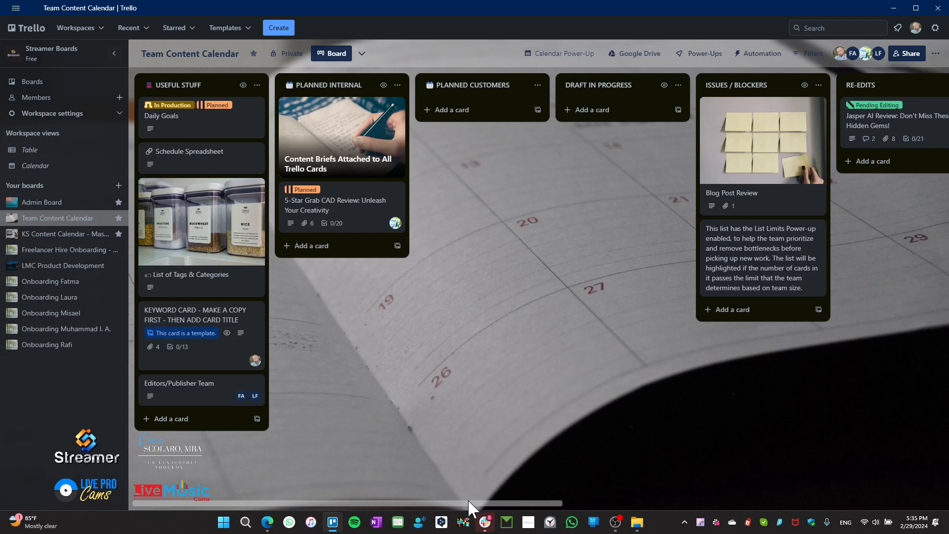
pyautogui.moveTo(467, 499); pyautogui.dragTo(771, 497)
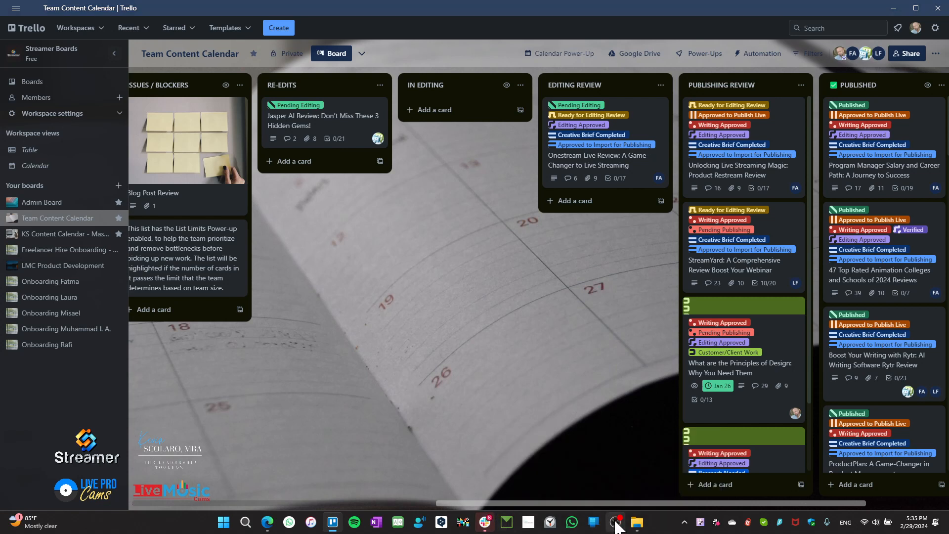
pyautogui.moveTo(616, 522)
pyautogui.click(558, 466)
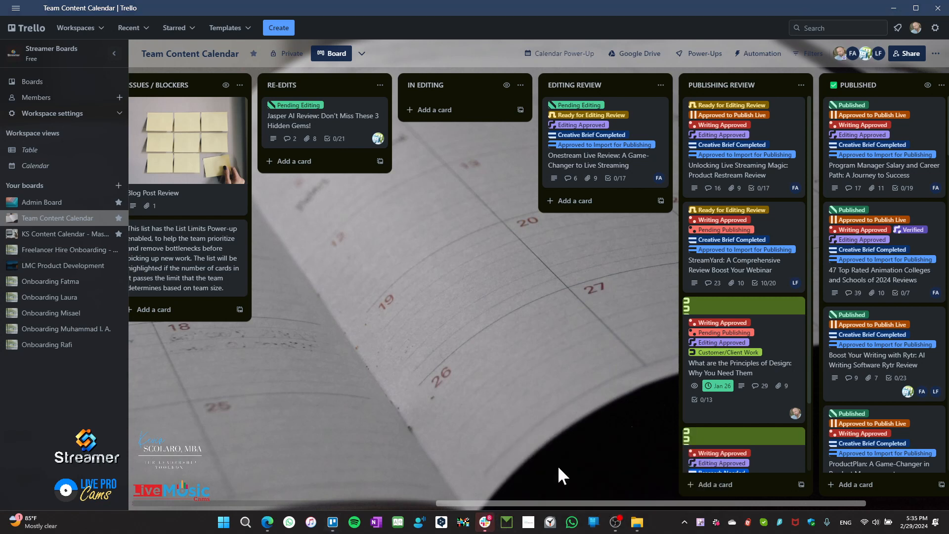